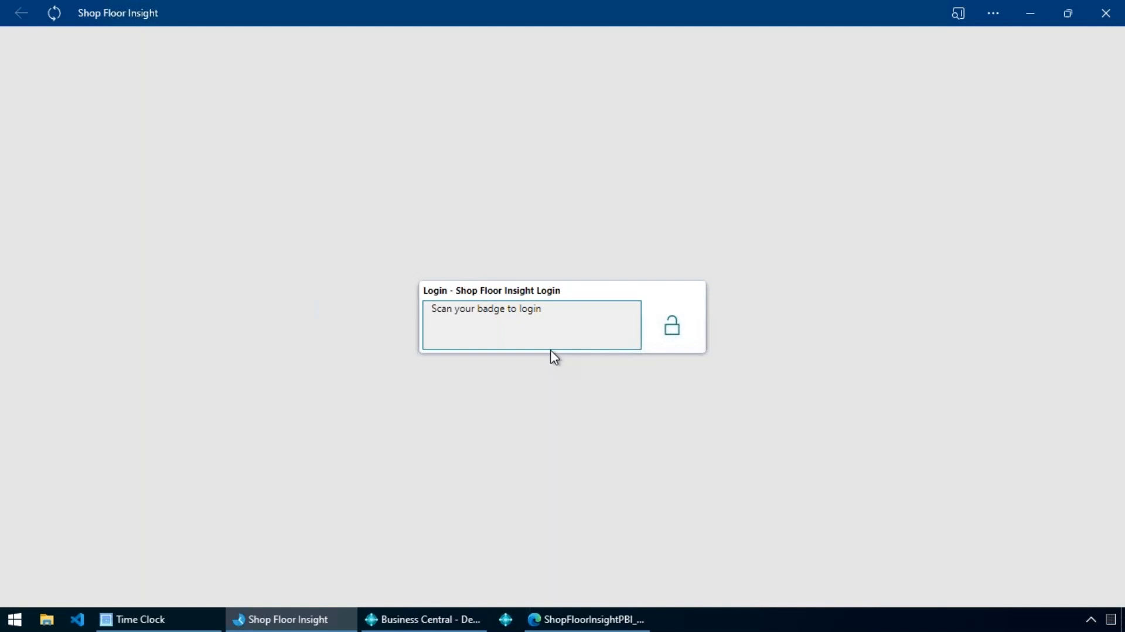
# Log in by scanning the employee badge and clock on to the BATTERY BOX D2 LH SS production order, followed by Cleaning.
pyautogui.press('Return')
pyautogui.press('Return')
pyautogui.press('Return')
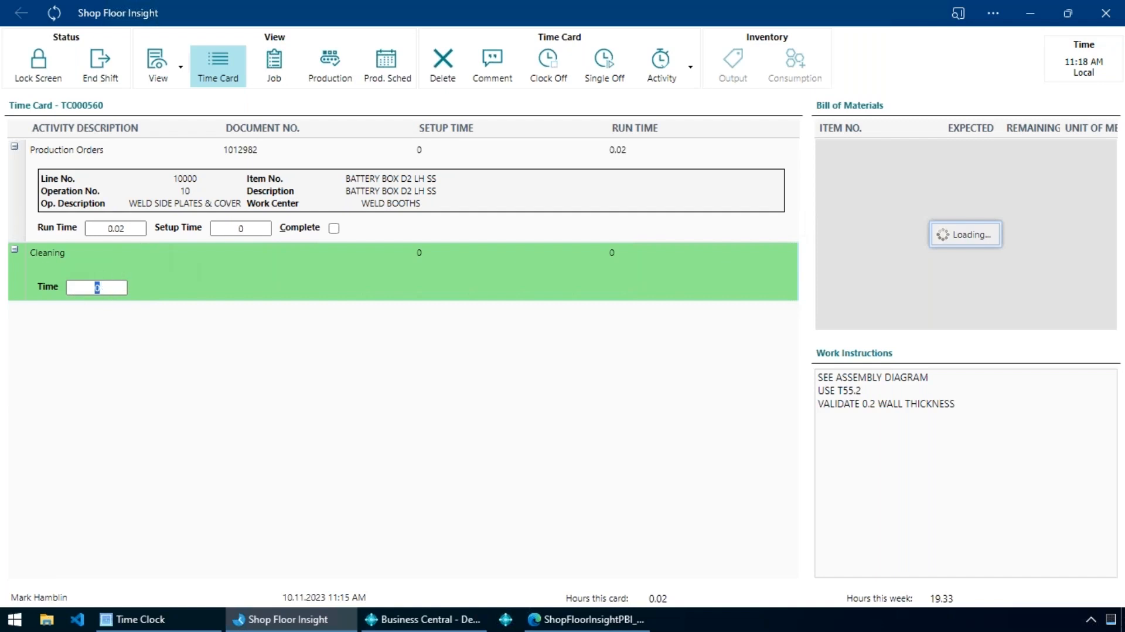
# Review the activity codes offered for the Cleaning line and for the production order line on the time card.
pyautogui.click(692, 82)
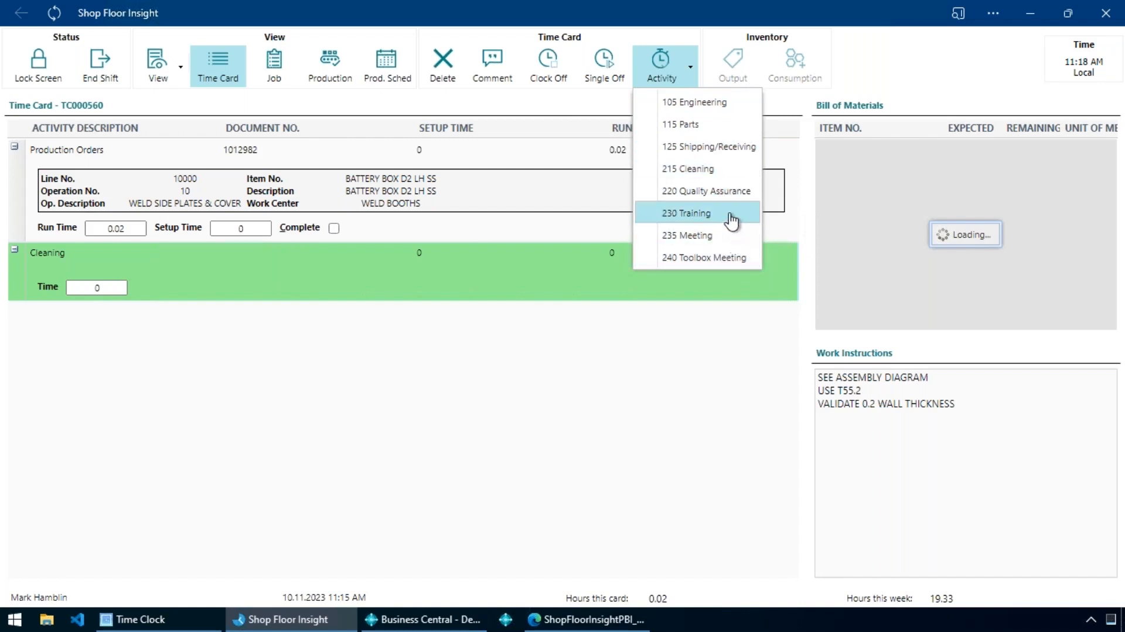
pyautogui.click(563, 244)
pyautogui.click(595, 231)
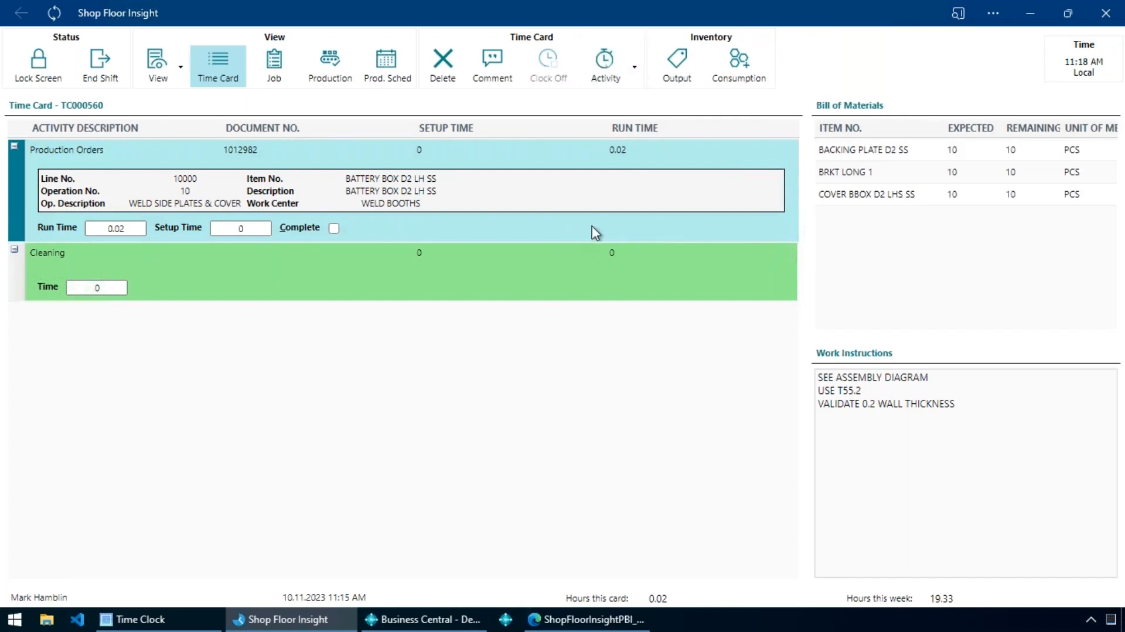
pyautogui.click(634, 66)
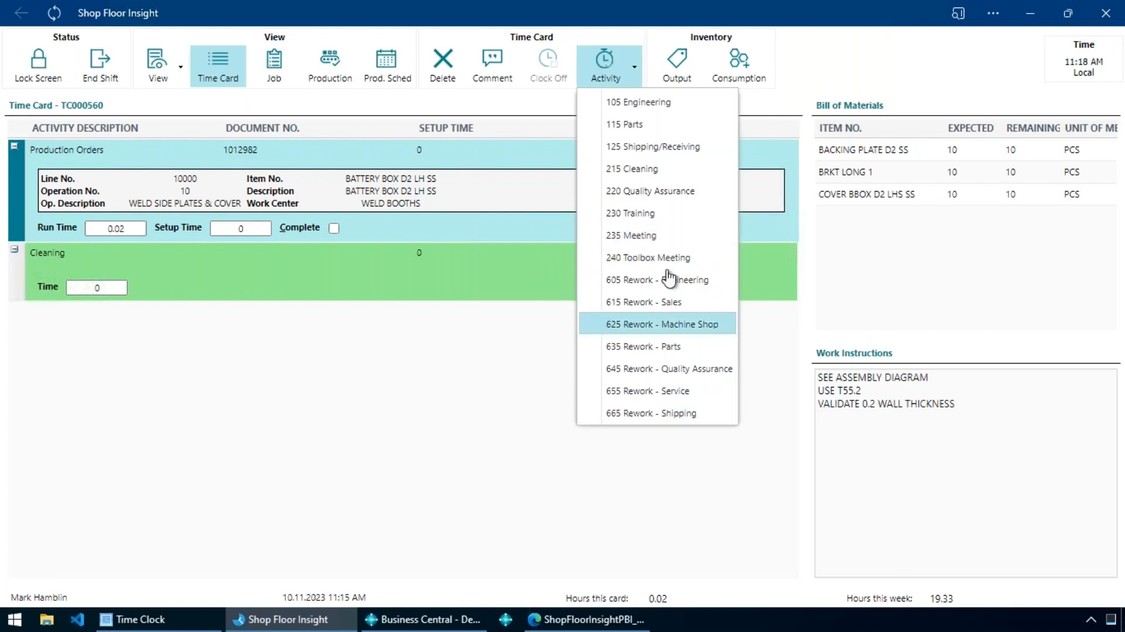
pyautogui.click(448, 284)
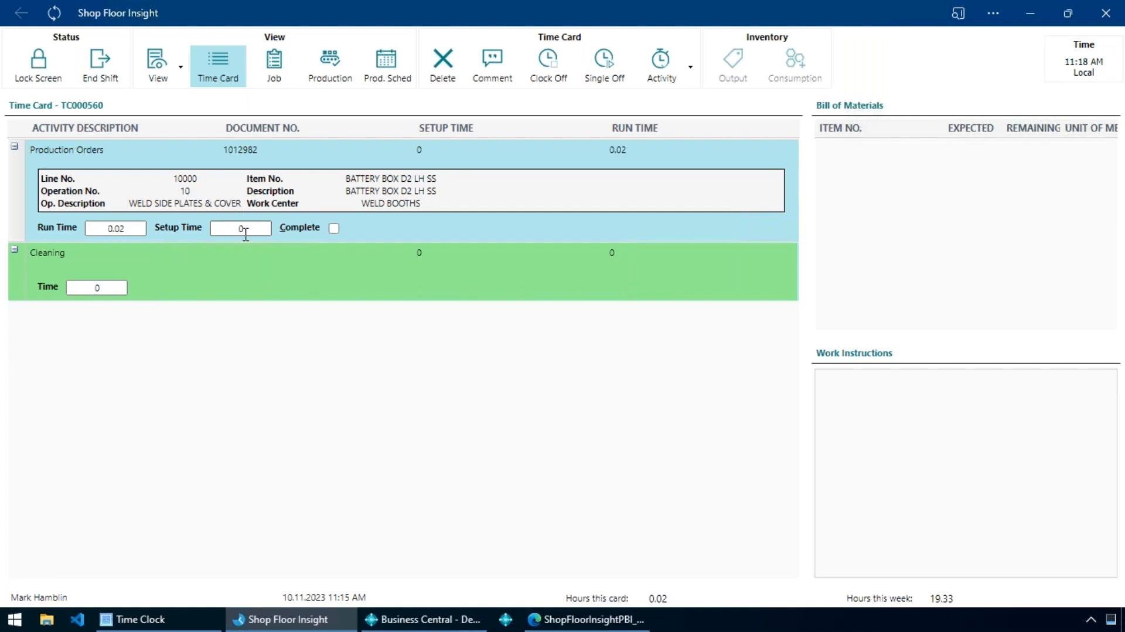
# Add the Unit of Measure column to the time card grid.
pyautogui.click(793, 129)
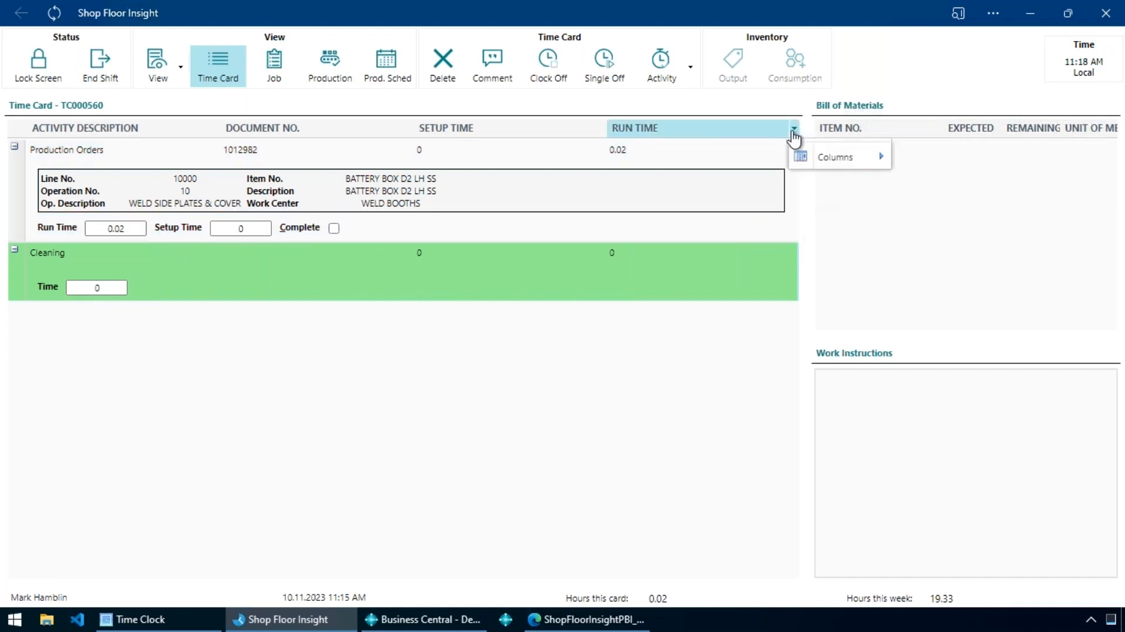
pyautogui.moveTo(838, 157)
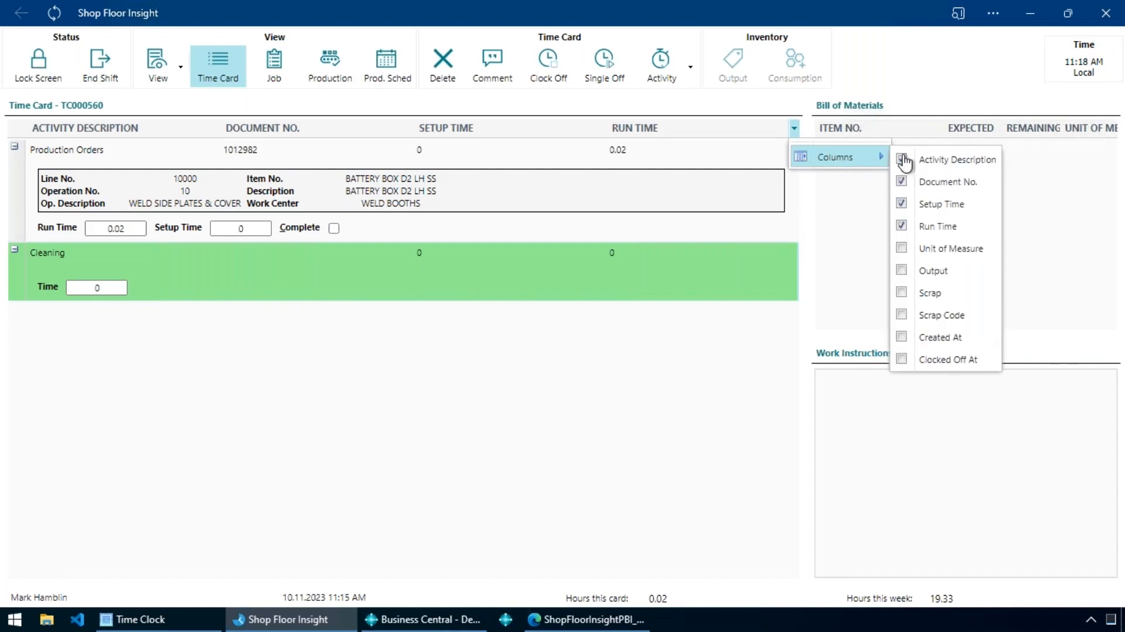
pyautogui.click(957, 249)
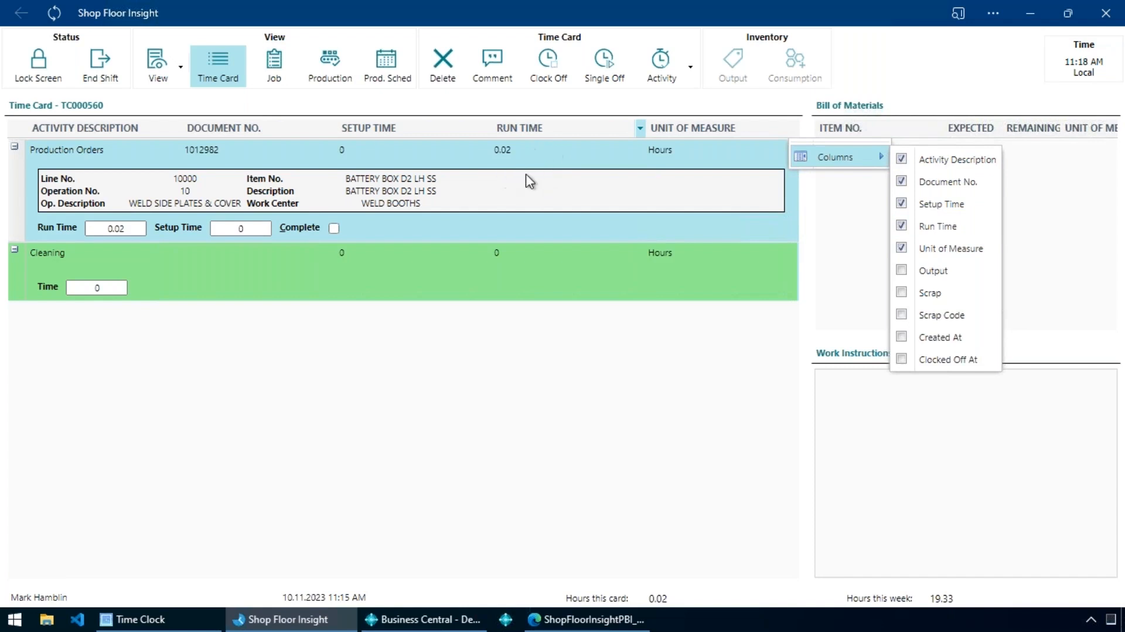
pyautogui.click(541, 167)
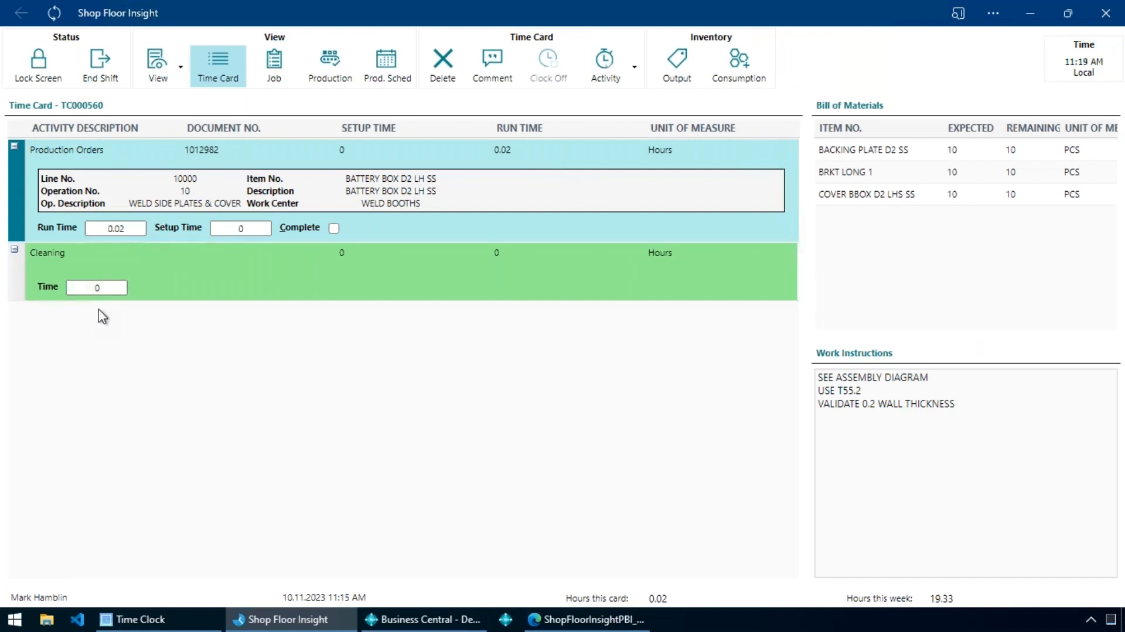
pyautogui.click(99, 290)
pyautogui.click(116, 229)
pyautogui.click(140, 228)
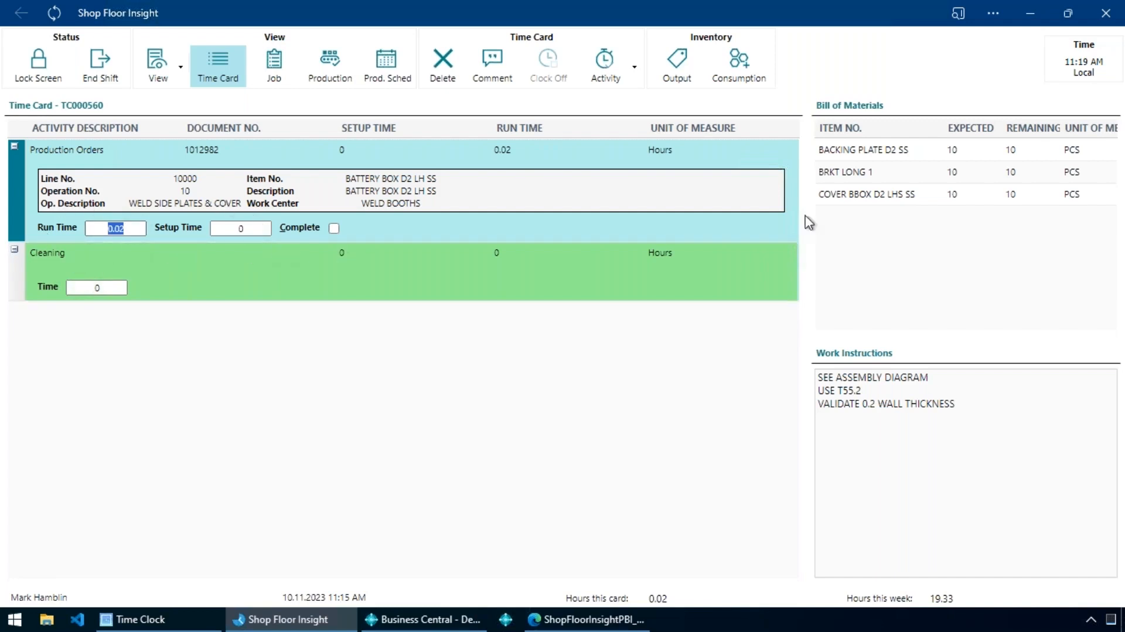
# Add the Created At and Clocked Off At columns to the time card grid.
pyautogui.click(795, 130)
pyautogui.moveTo(821, 157)
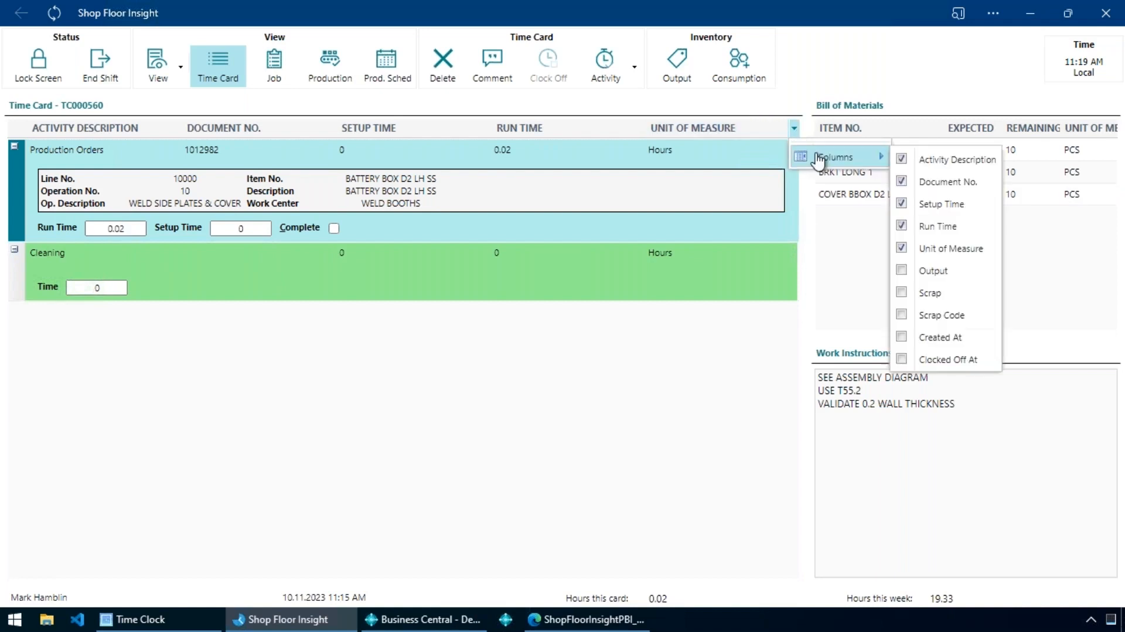
pyautogui.click(954, 338)
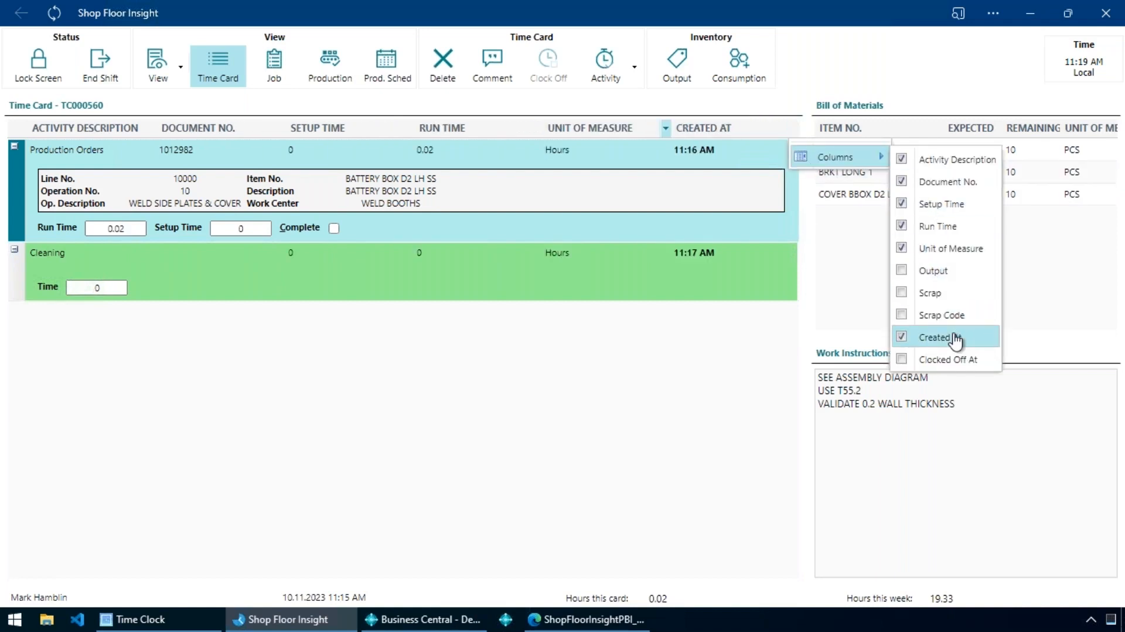
pyautogui.click(961, 359)
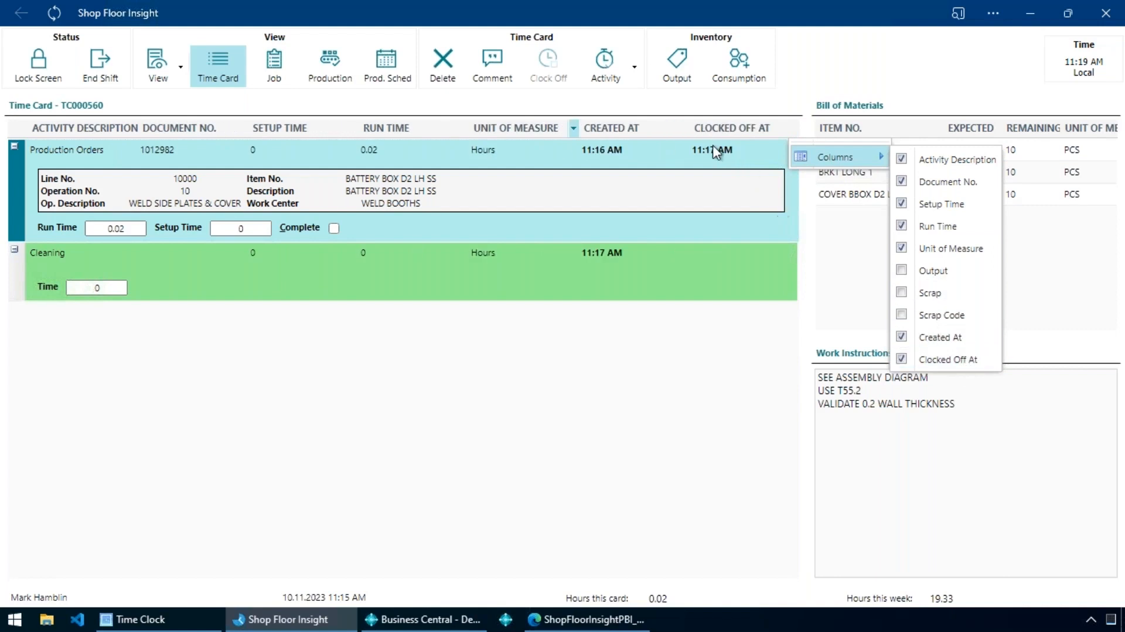
pyautogui.click(111, 218)
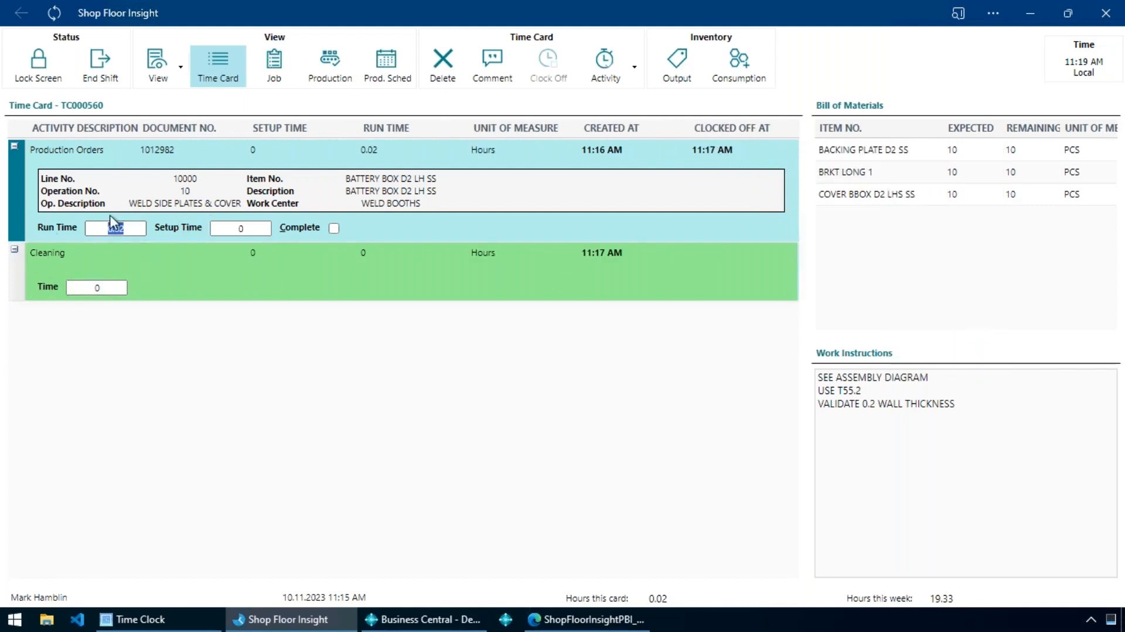
pyautogui.click(96, 281)
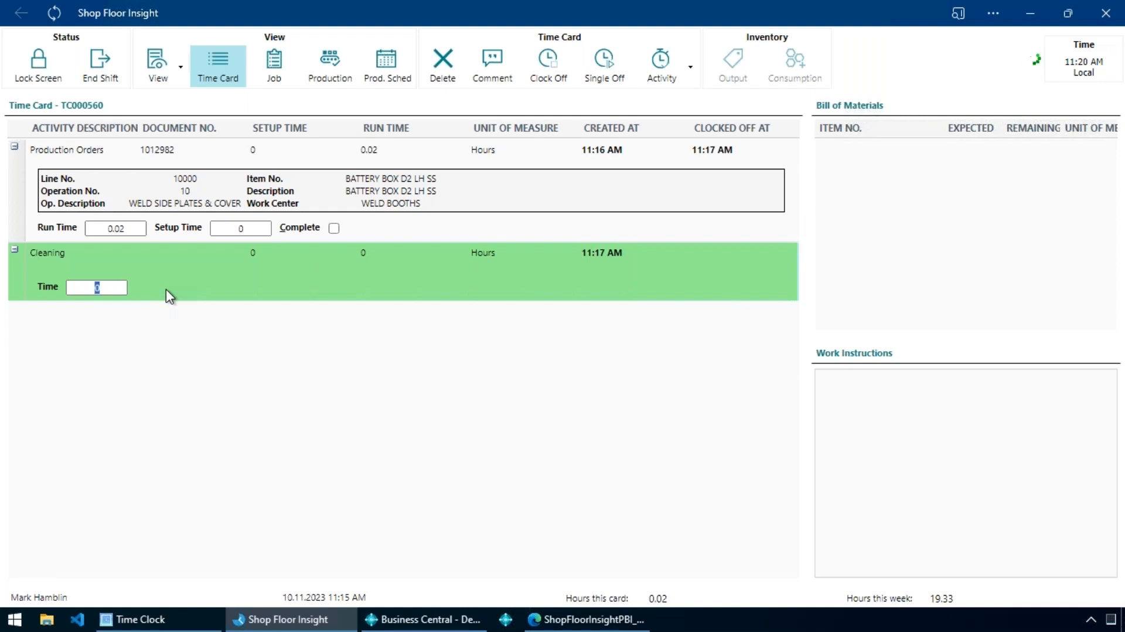
pyautogui.click(196, 271)
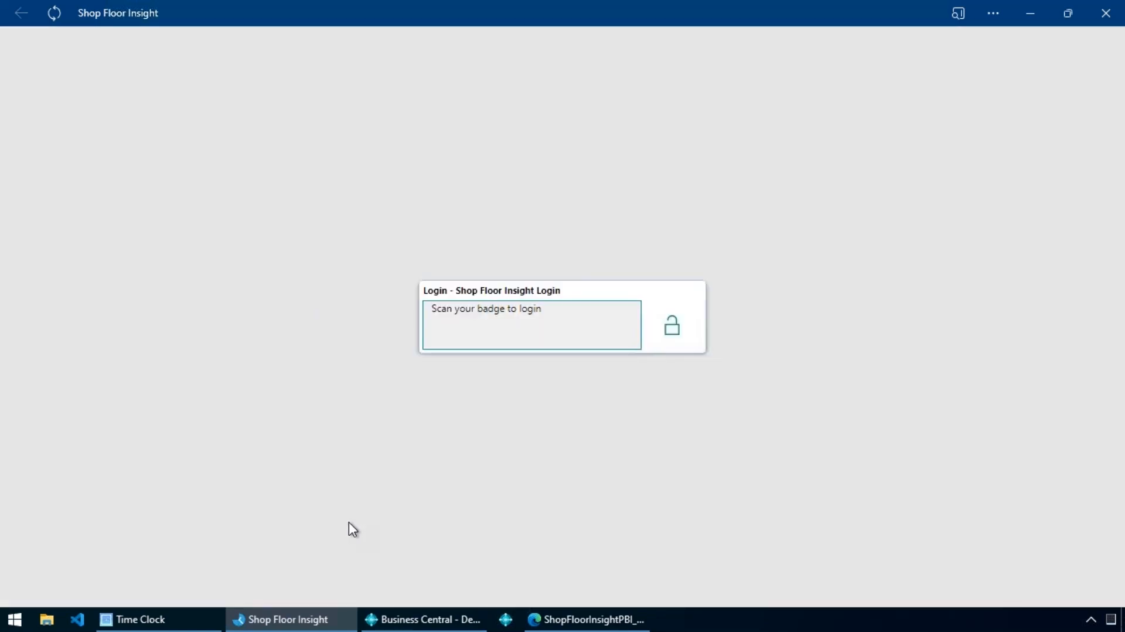
# Log in with the second employee's badge and enlarge the picture pane for BATTERY BOX D2 LH SS in the production dispatch list.
pyautogui.press('Return')
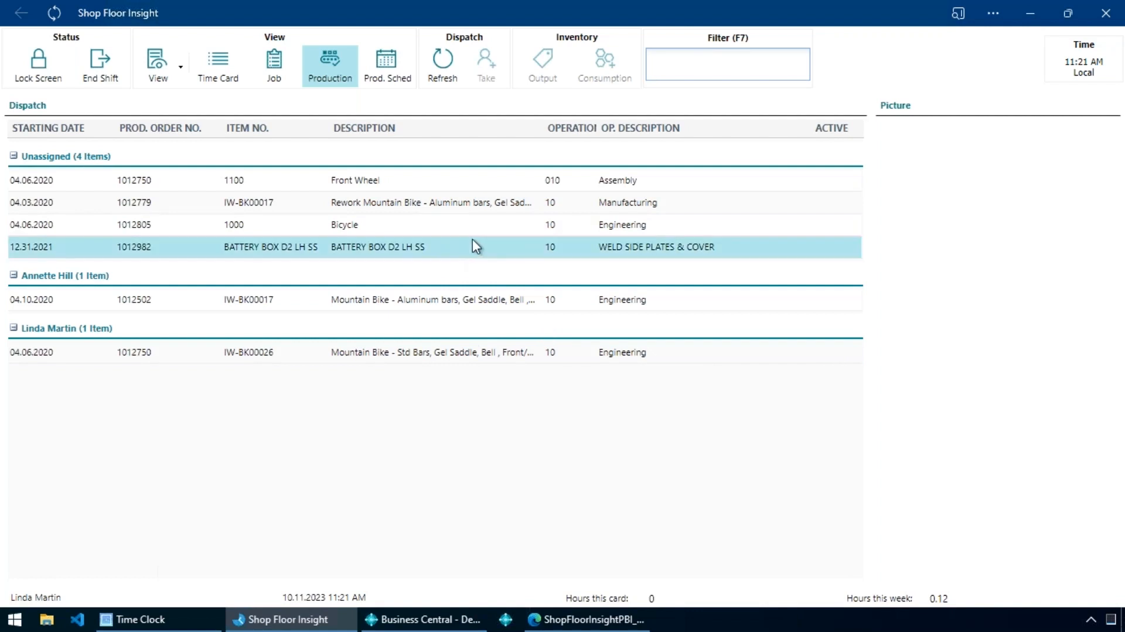
pyautogui.click(484, 217)
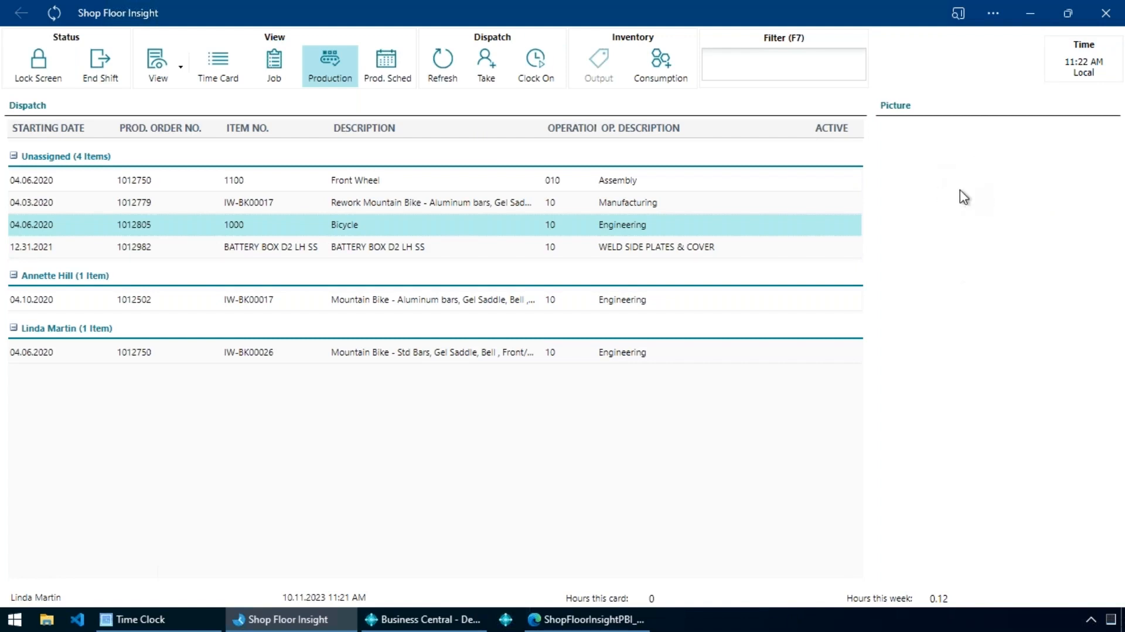
pyautogui.click(455, 248)
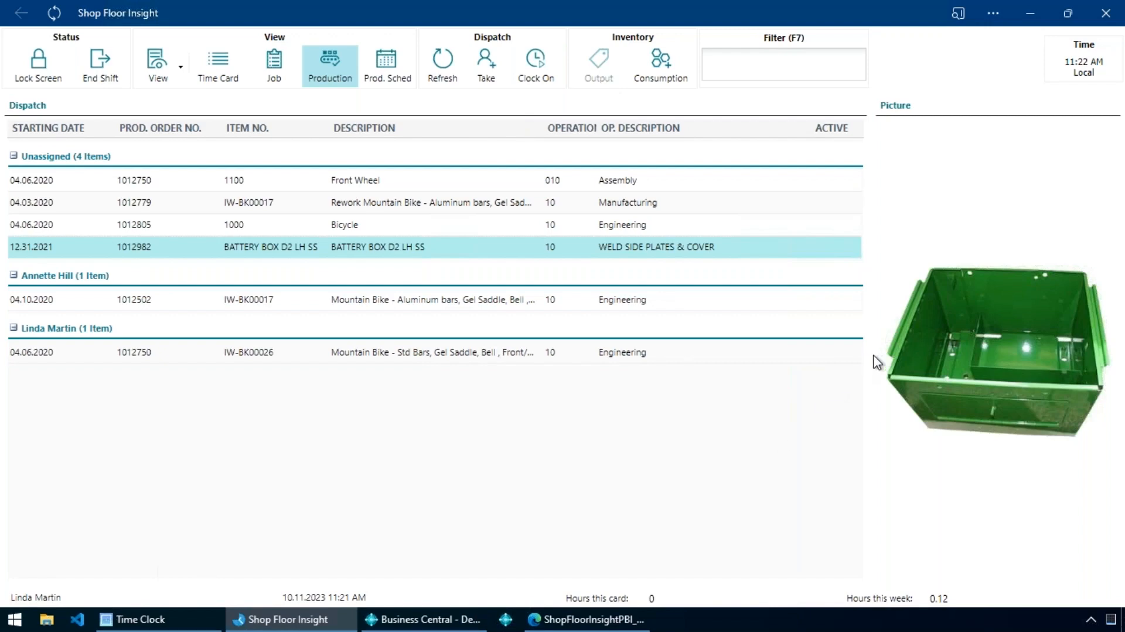
pyautogui.moveTo(866, 364); pyautogui.dragTo(533, 434)
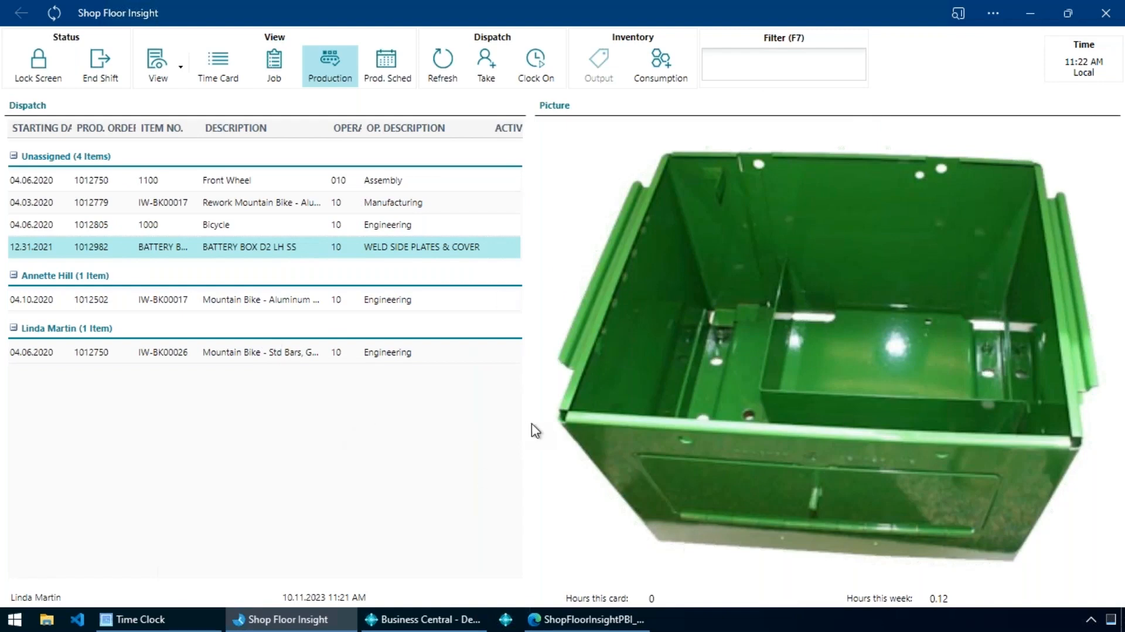
pyautogui.moveTo(537, 429); pyautogui.dragTo(552, 430)
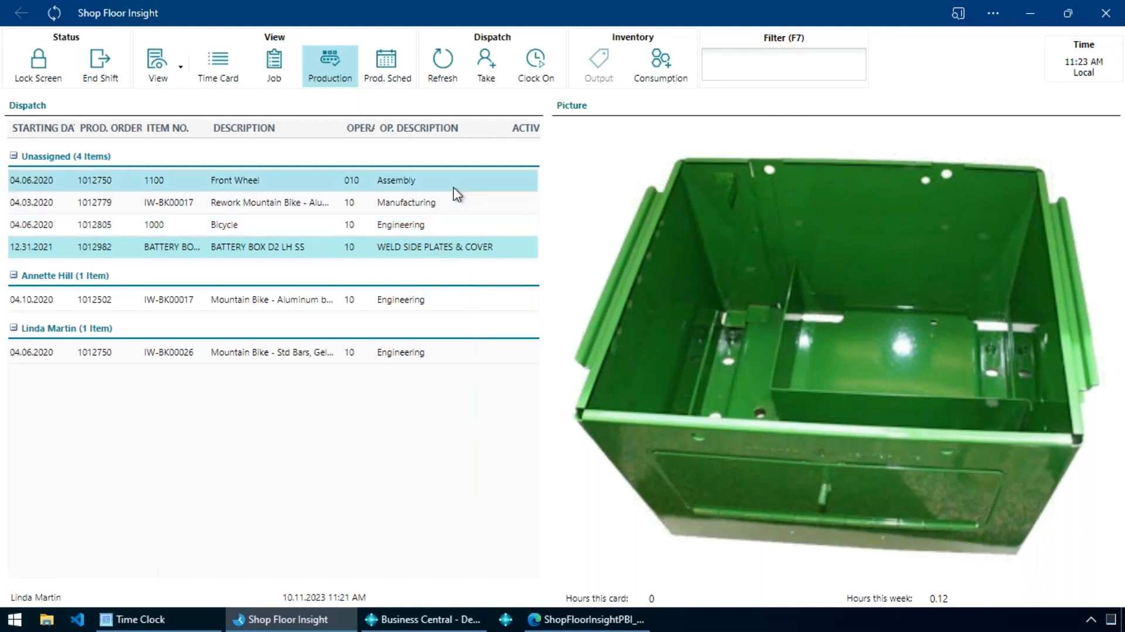
# Clock on to the WELD SIDE PLATES & COVER operation of the unassigned BATTERY BOX D2 LH SS production order.
pyautogui.click(441, 302)
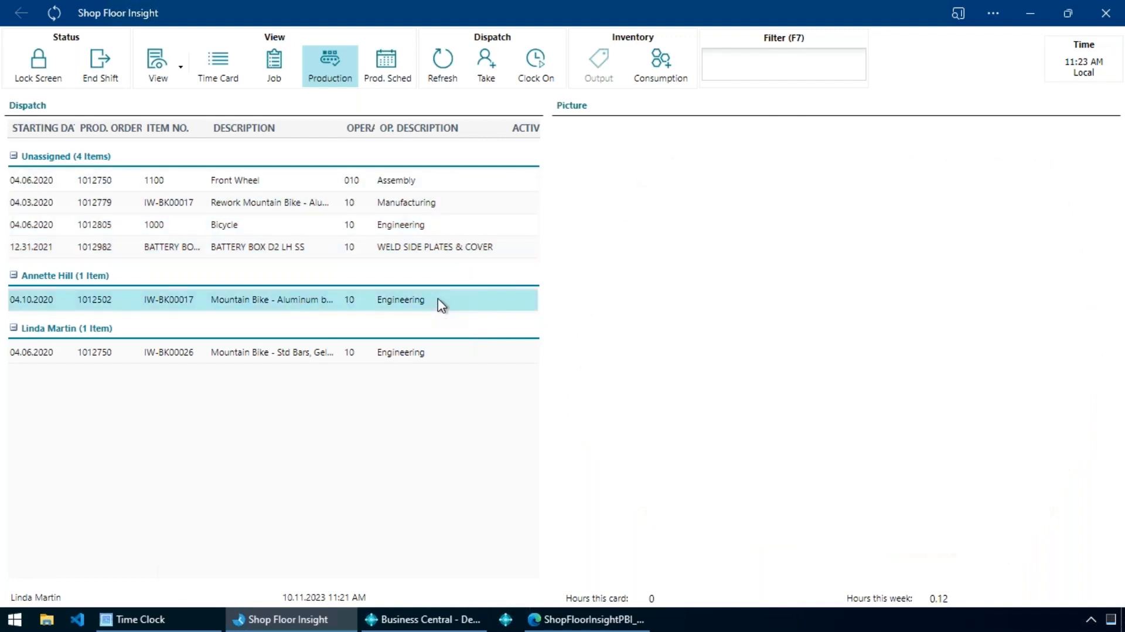
pyautogui.click(403, 254)
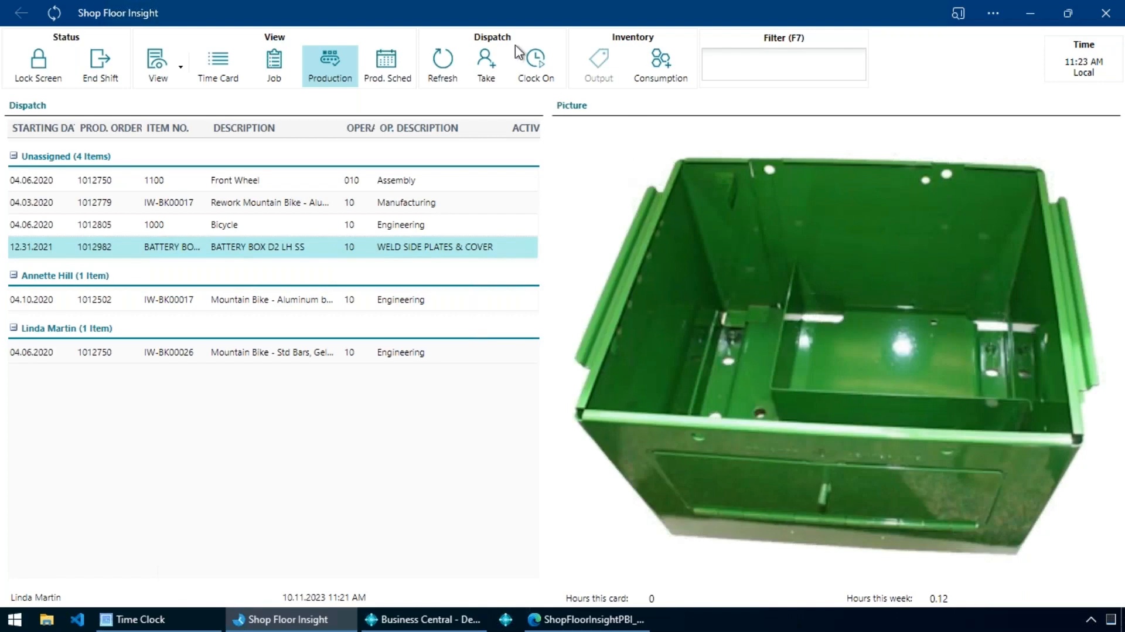
pyautogui.click(548, 83)
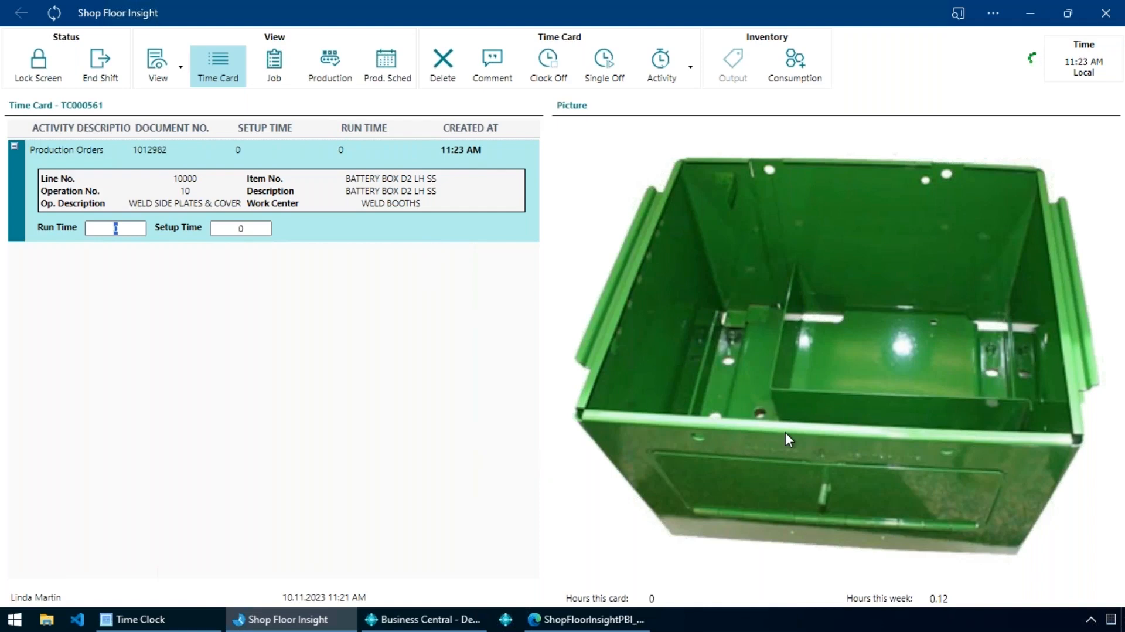
# Switch back to the first employee by badge scan and clock on to the BATTERY BOX D2 LH SS production order again.
pyautogui.press('Return')
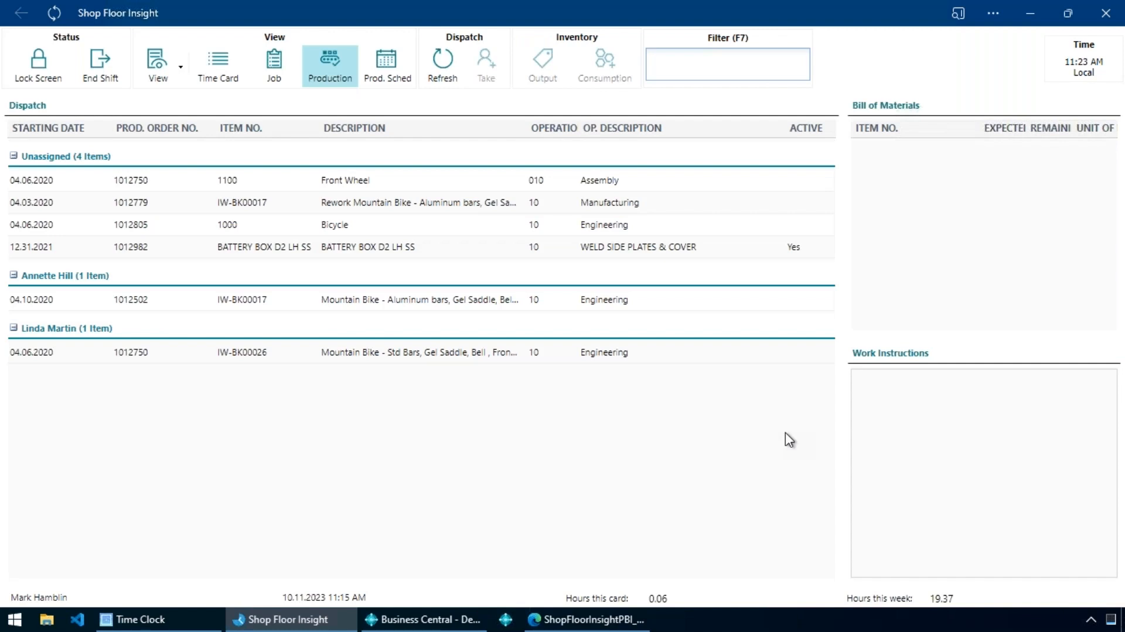
pyautogui.press('Return')
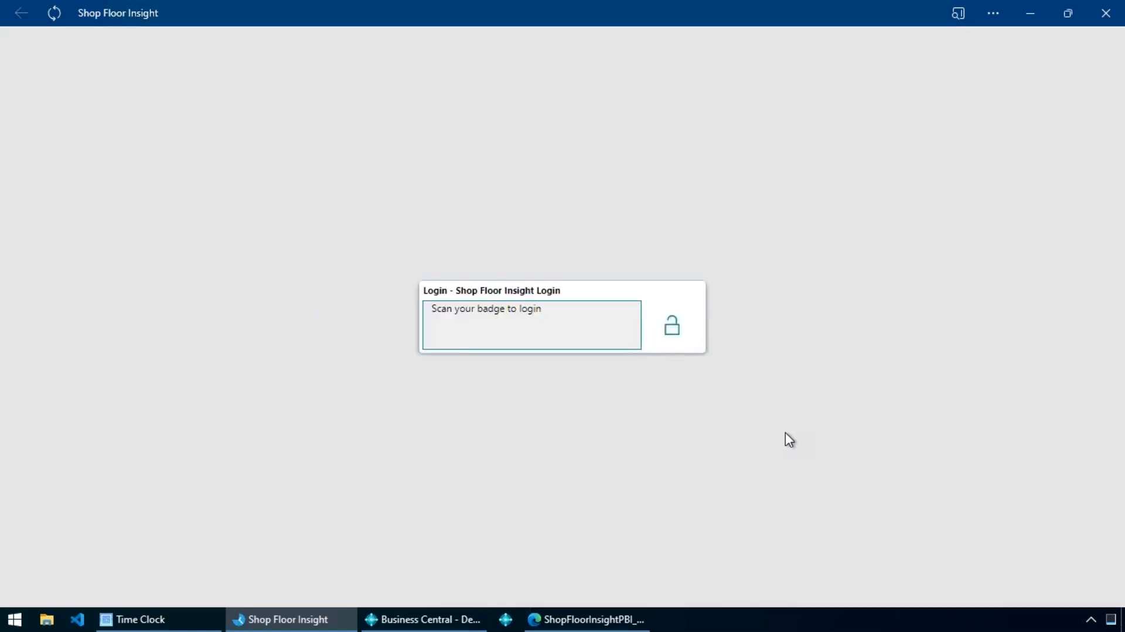
pyautogui.press('Return')
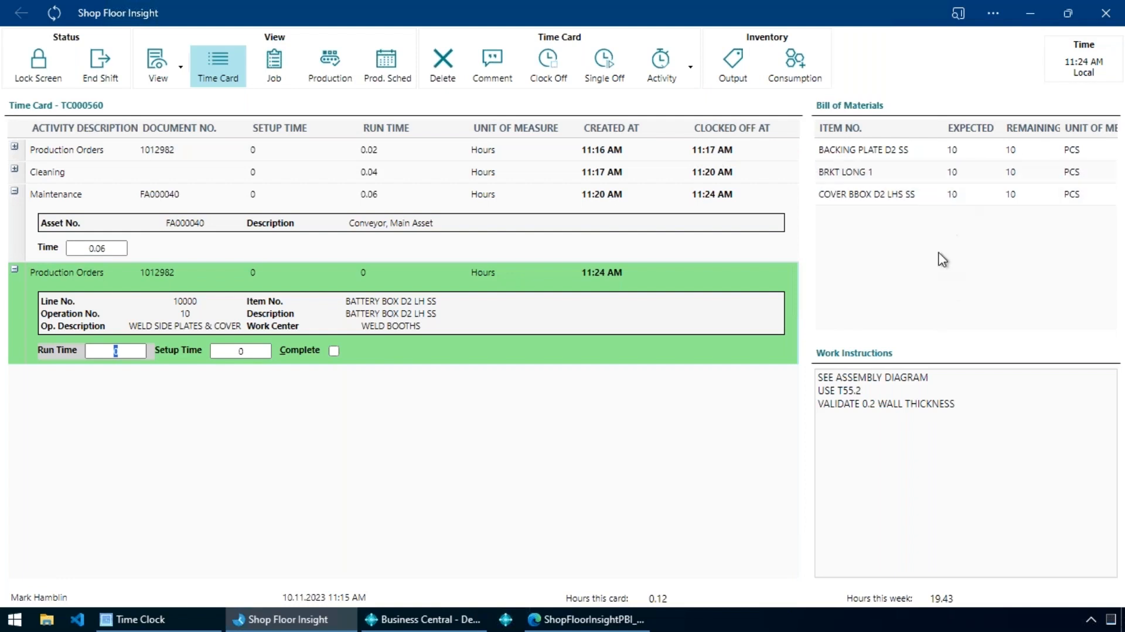
# Load the battery box order's consumption quantities and try 11 for BACKING PLATE D2 SS, closing without registering.
pyautogui.click(812, 82)
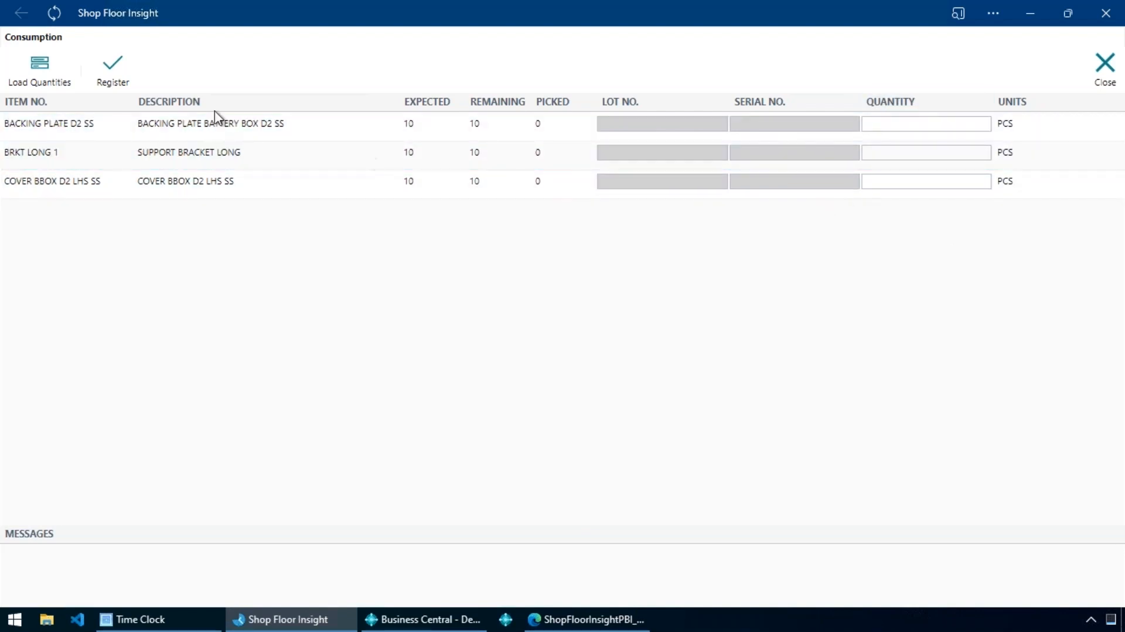
pyautogui.click(70, 68)
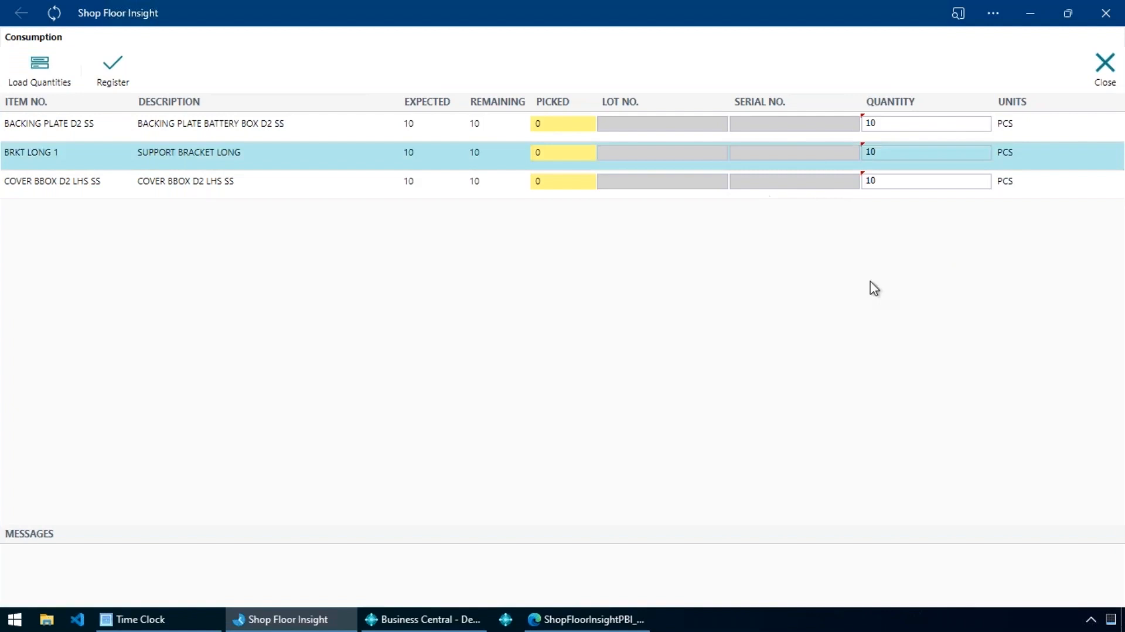
pyautogui.click(937, 126)
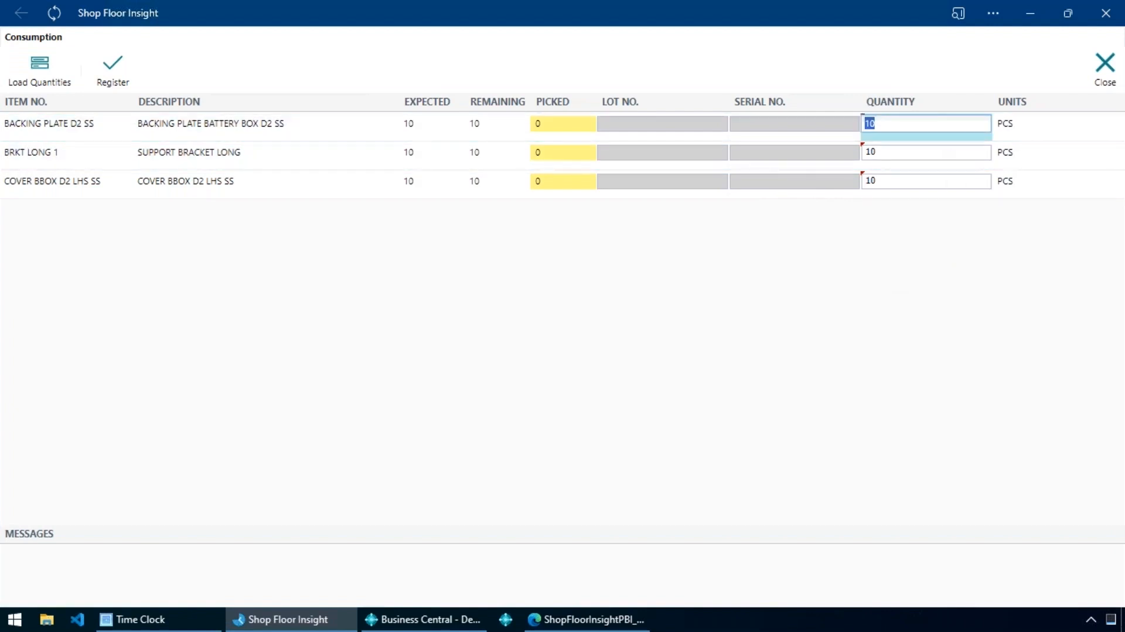
pyautogui.write('11')
pyautogui.press('Return')
pyautogui.click(947, 125)
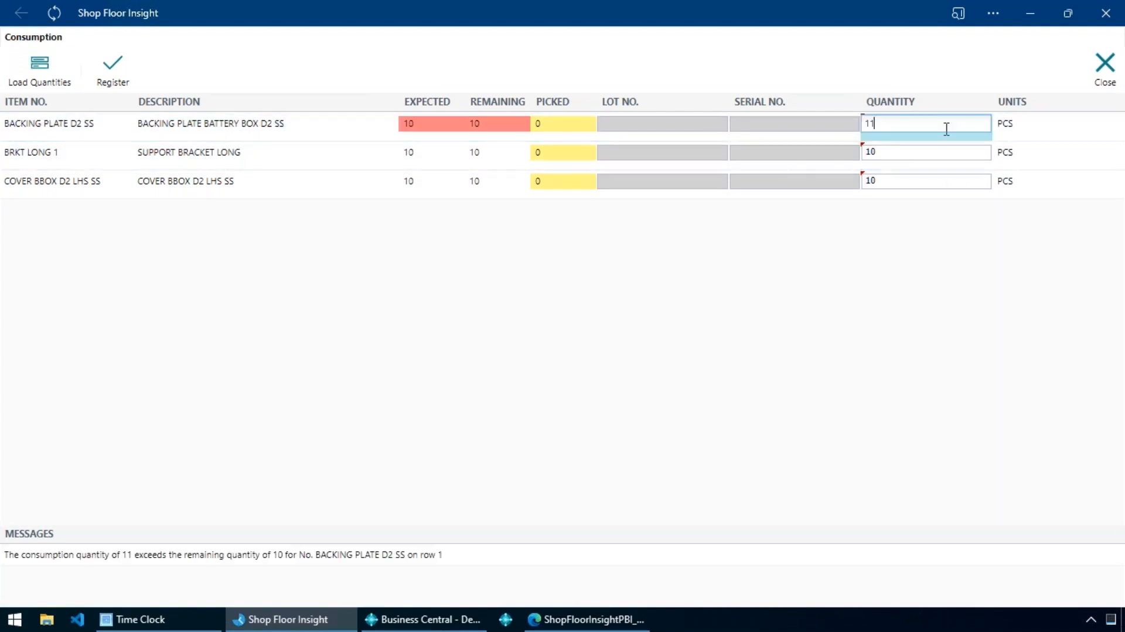
pyautogui.click(433, 566)
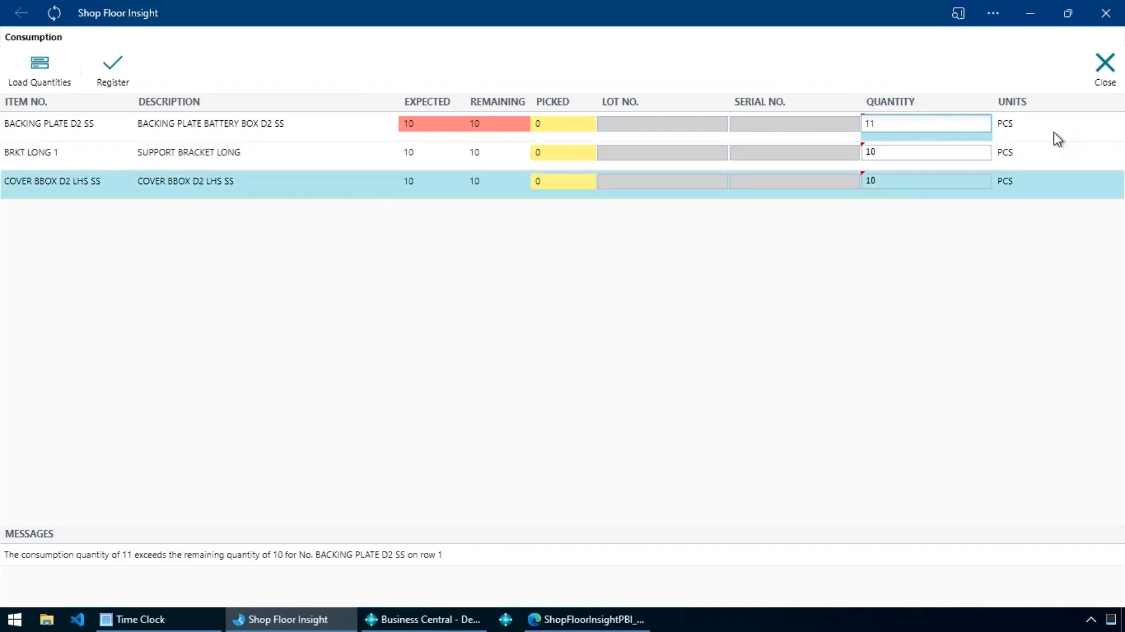
pyautogui.click(1106, 78)
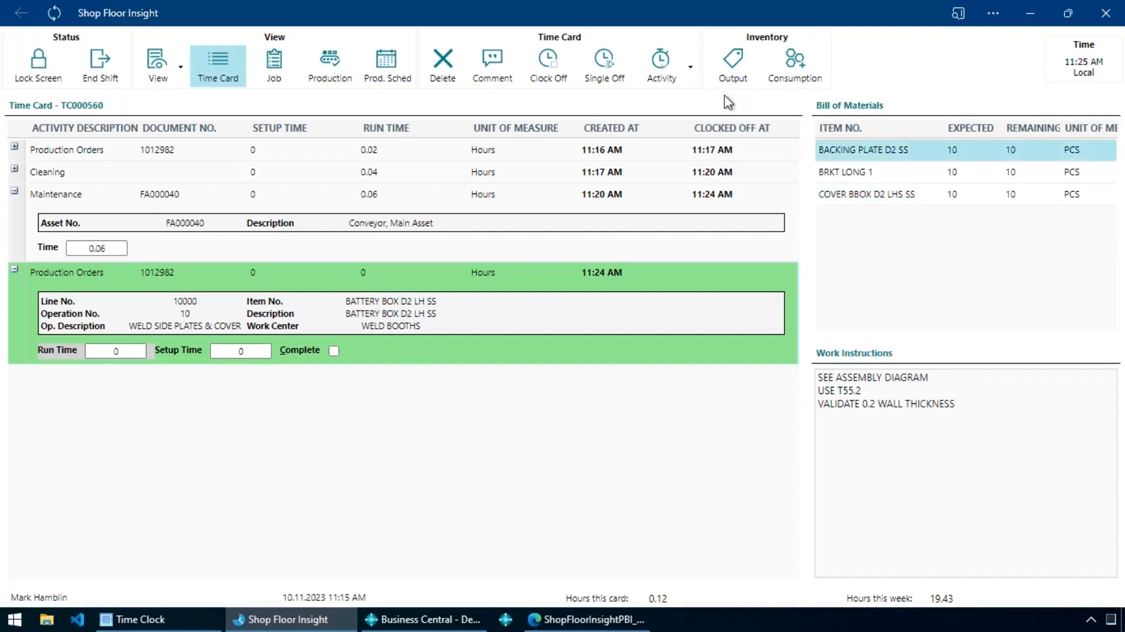
# Open output entry for the BATTERY BOX D2 LH SS production order, review the available scrap codes, and close without registering.
pyautogui.click(733, 76)
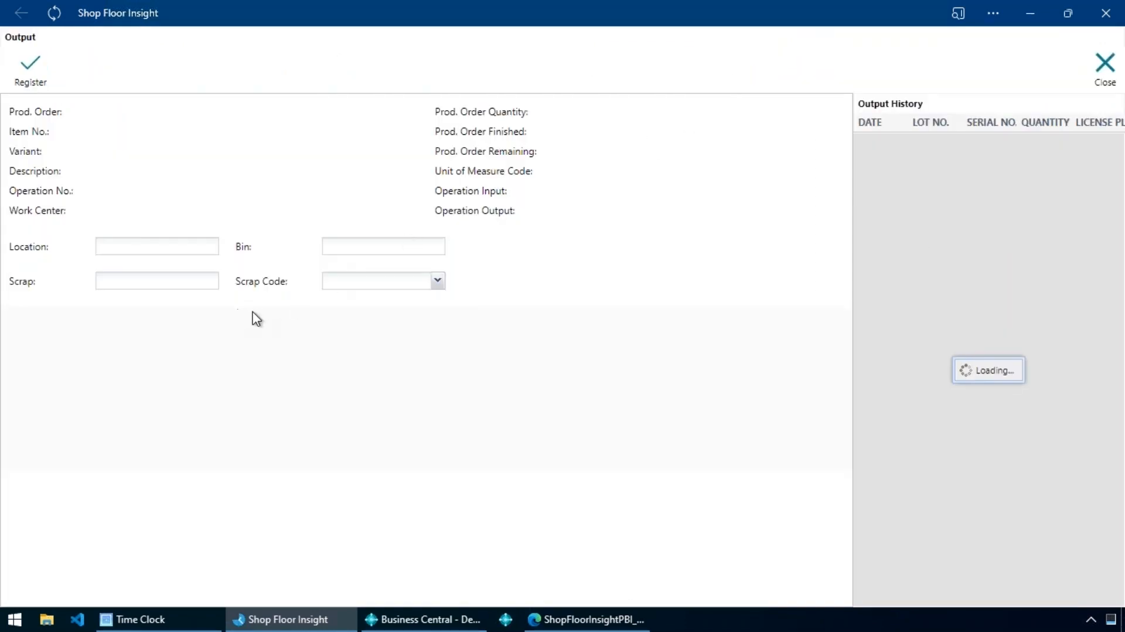
pyautogui.click(438, 282)
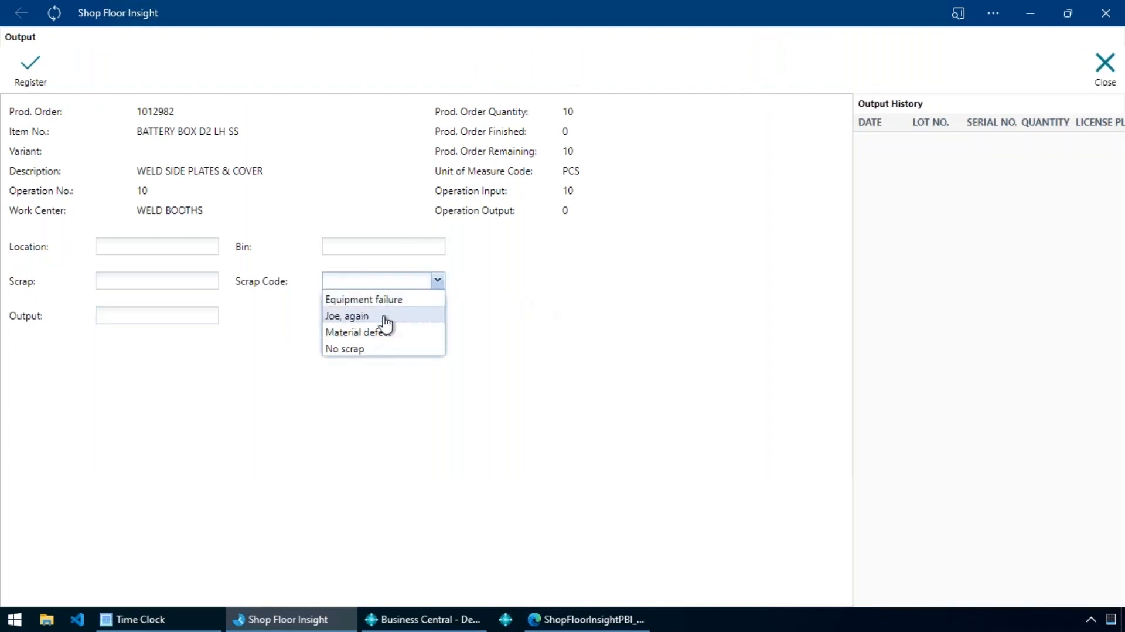
pyautogui.click(381, 281)
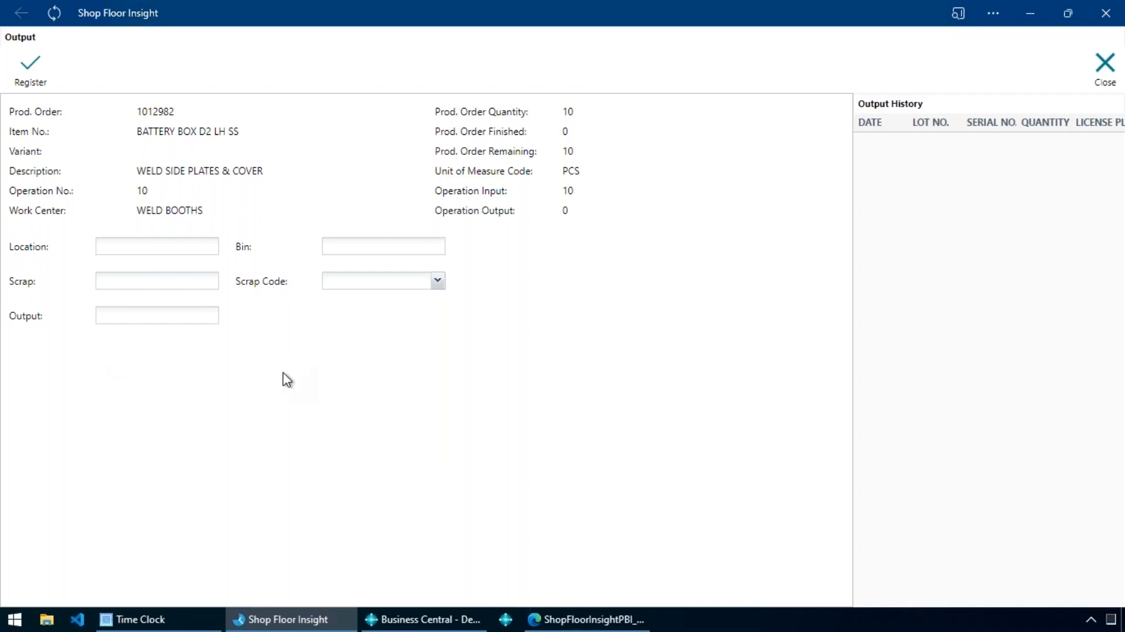
pyautogui.click(1113, 83)
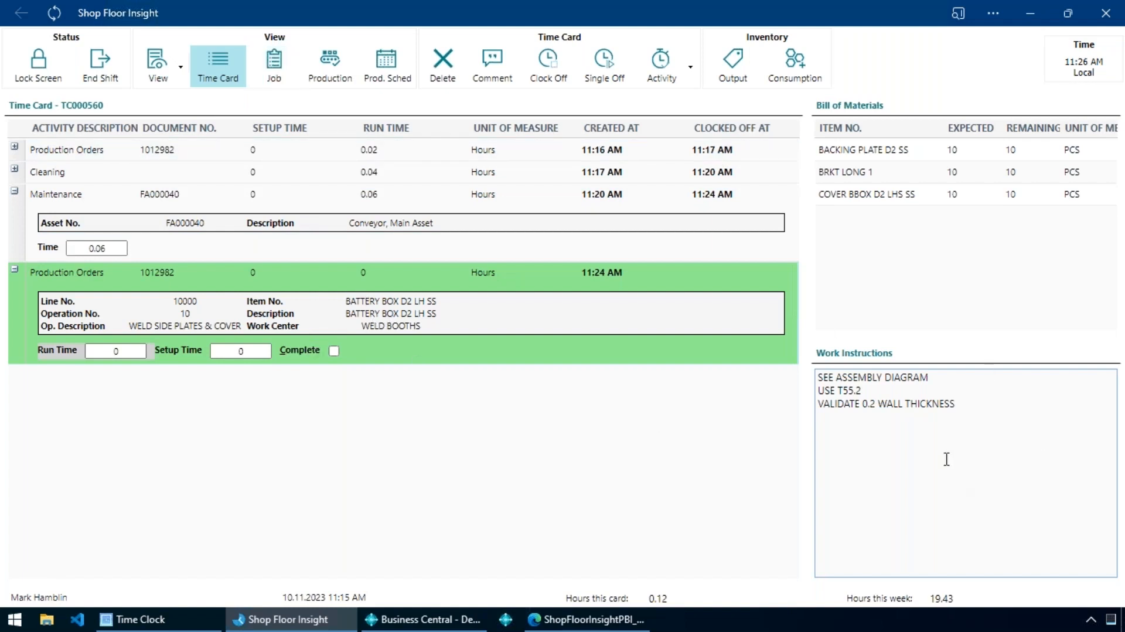
# Show the Links pane on the time card alongside the bill of materials and work instructions.
pyautogui.click(158, 66)
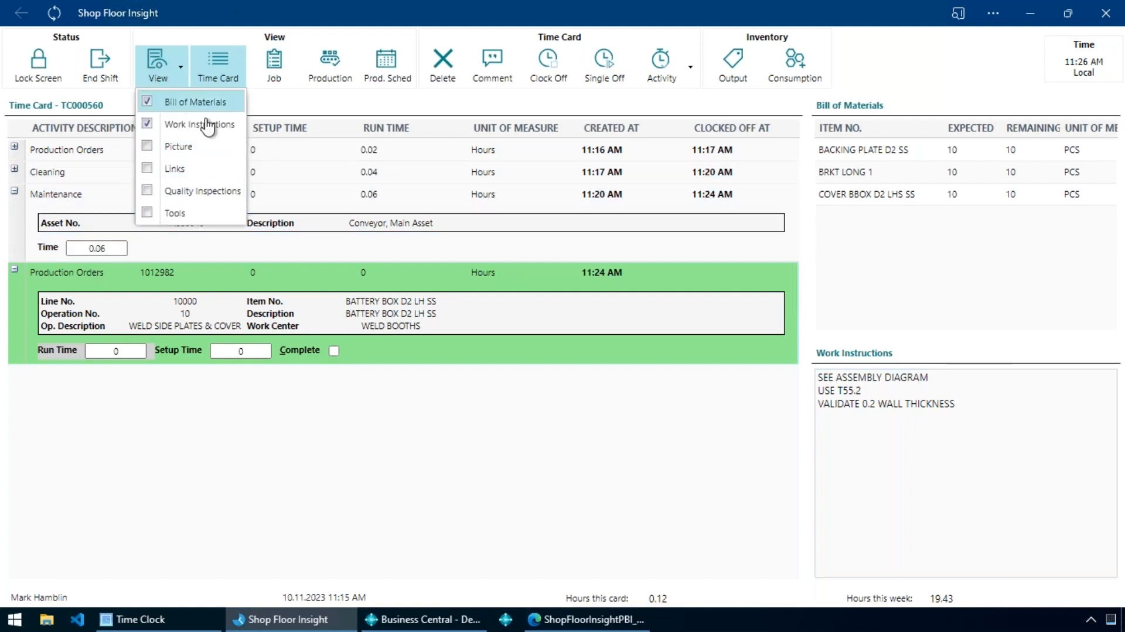
pyautogui.click(174, 170)
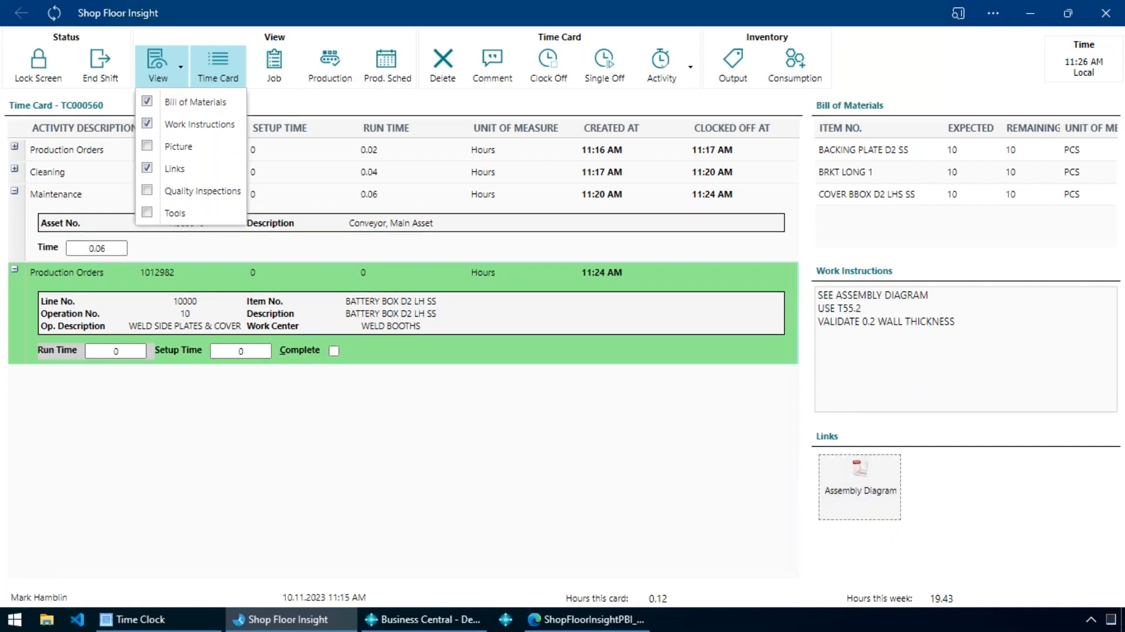
pyautogui.click(875, 542)
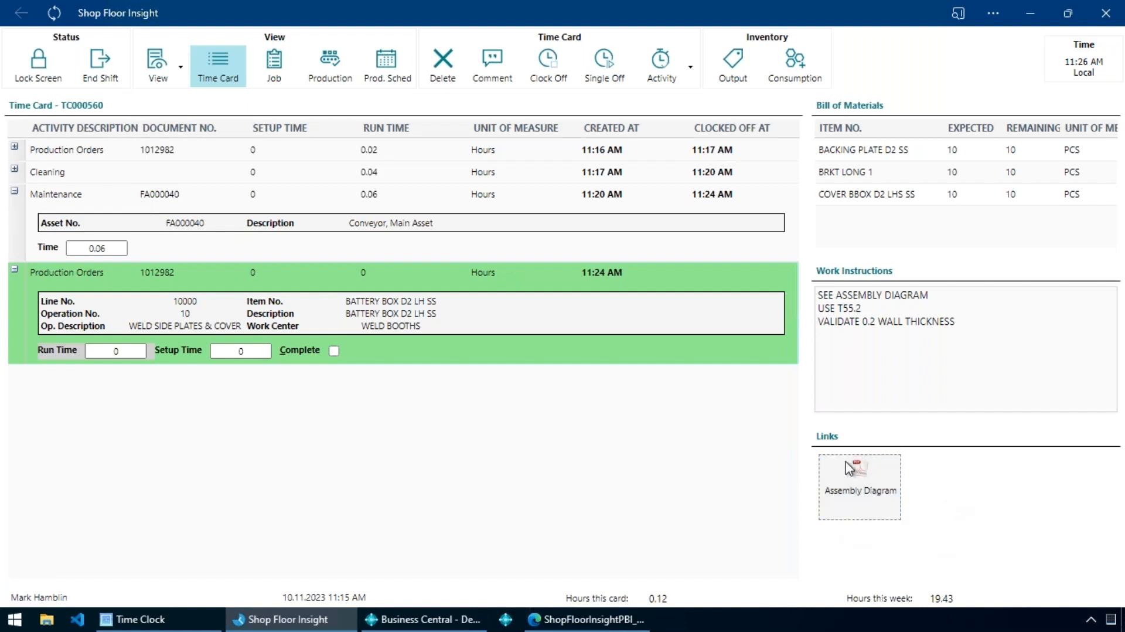
# Open the linked Assembly Diagram PDF, look through the whole drawing, close it and return to Shop Floor Insight.
pyautogui.click(867, 491)
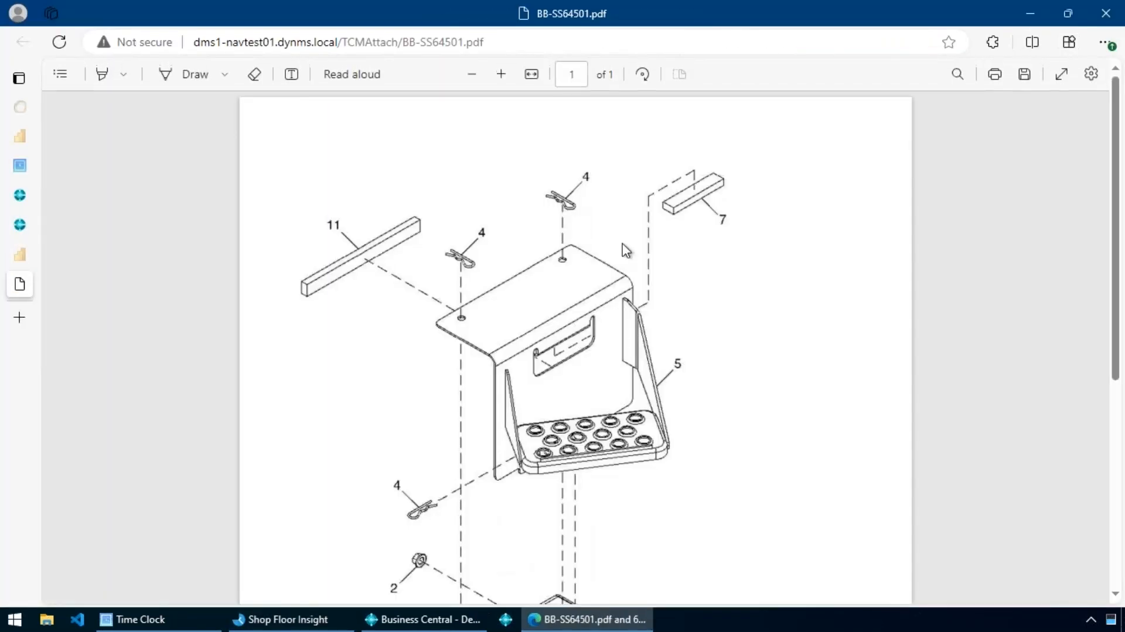
pyautogui.scroll(-5, 557, 432)
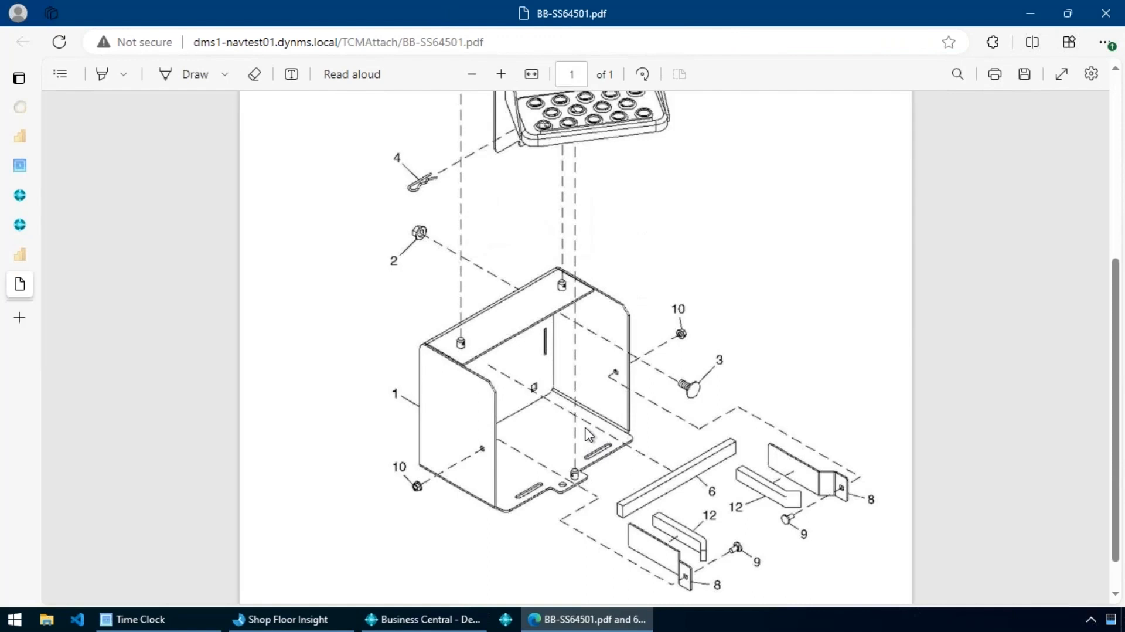
pyautogui.scroll(-1, 588, 434)
pyautogui.scroll(5, 587, 435)
pyautogui.scroll(-5, 622, 363)
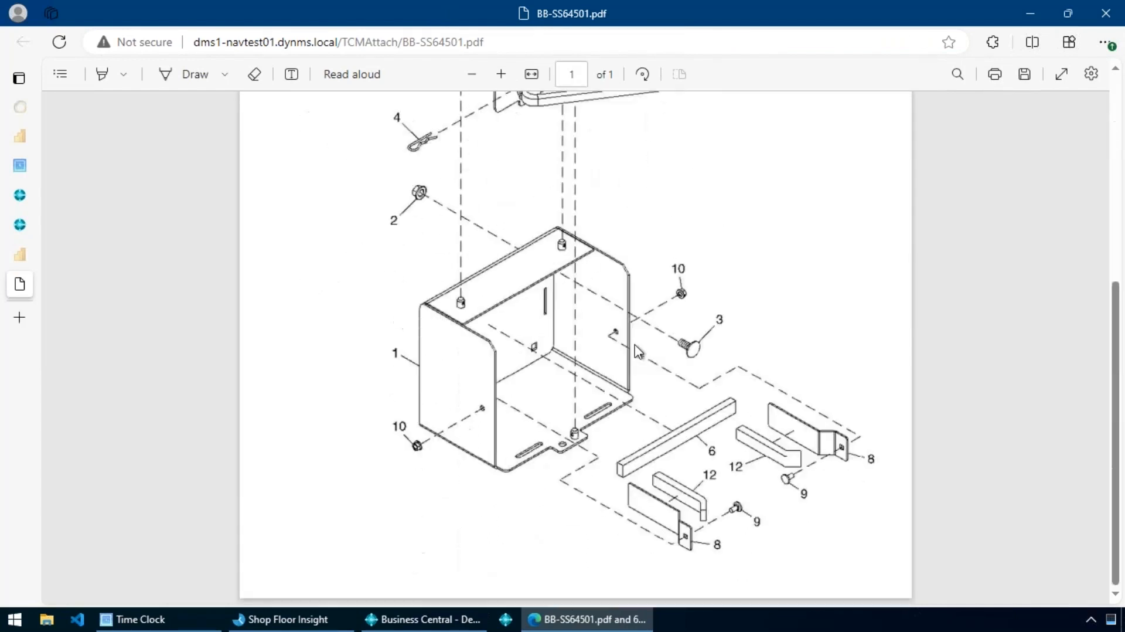
pyautogui.scroll(5, 592, 321)
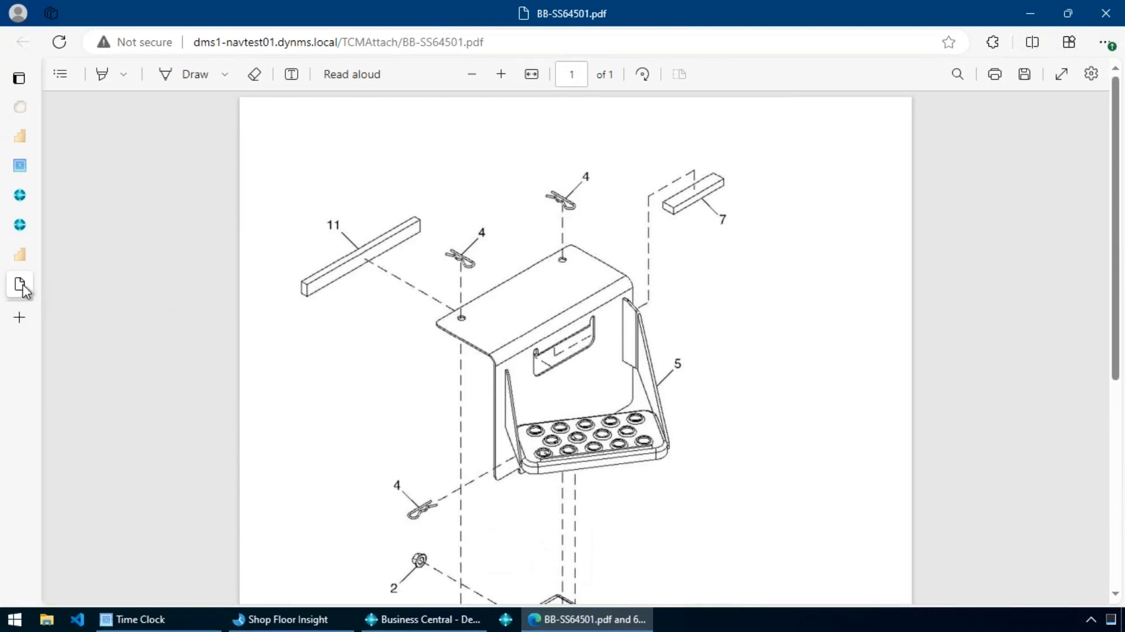
pyautogui.moveTo(24, 289)
pyautogui.click(26, 254)
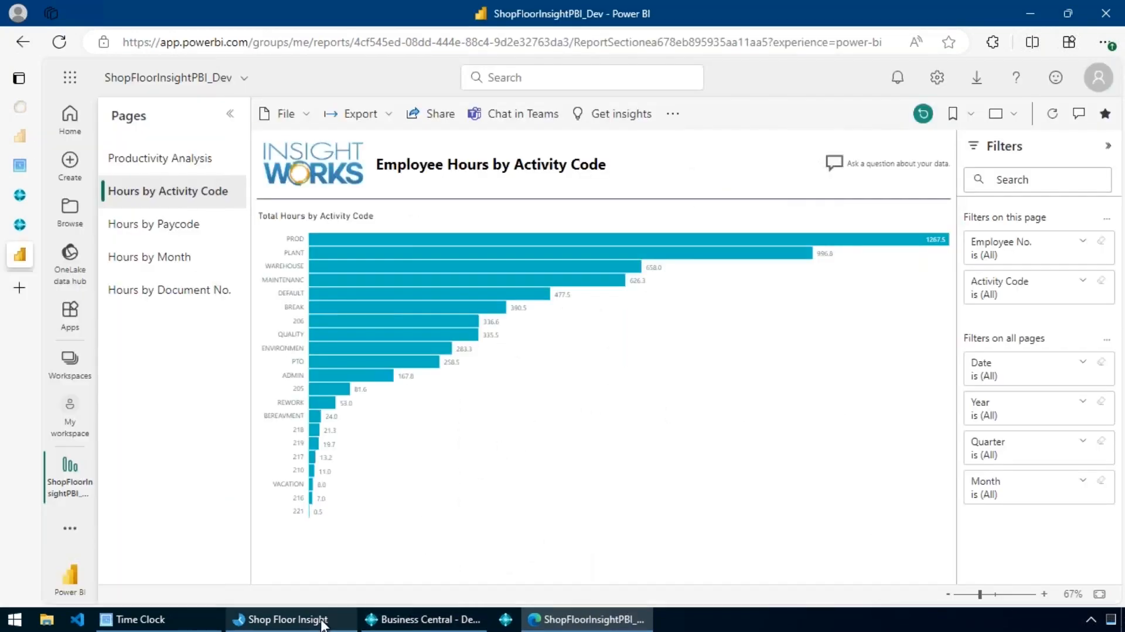
pyautogui.click(266, 614)
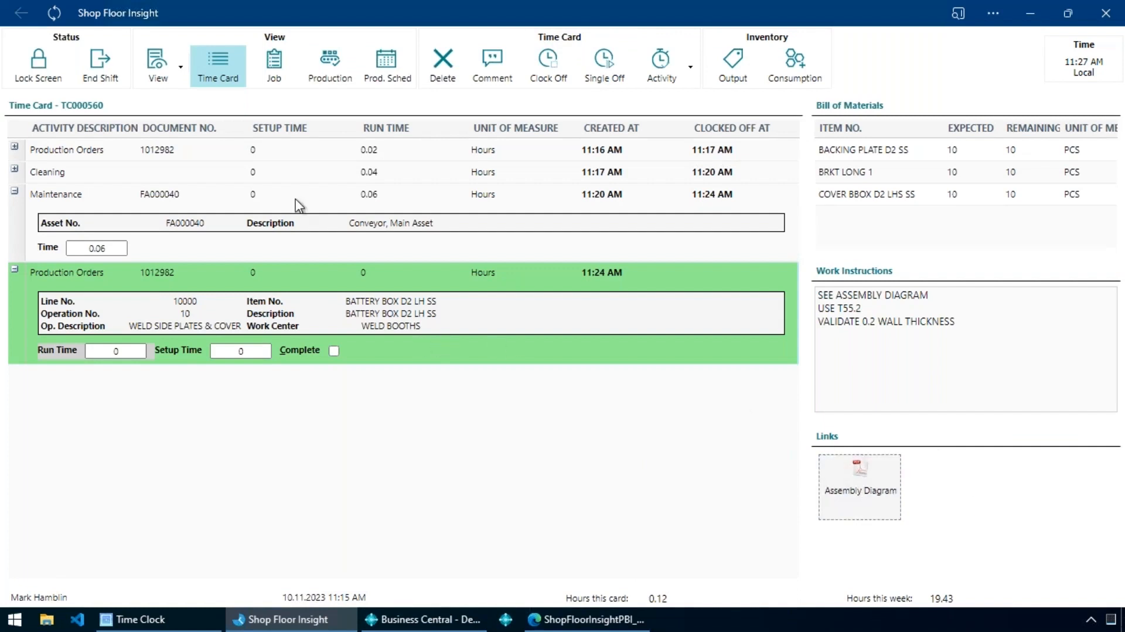
# Hide the Bill of Materials pane and show the Quality Inspections pane on the time card.
pyautogui.click(158, 67)
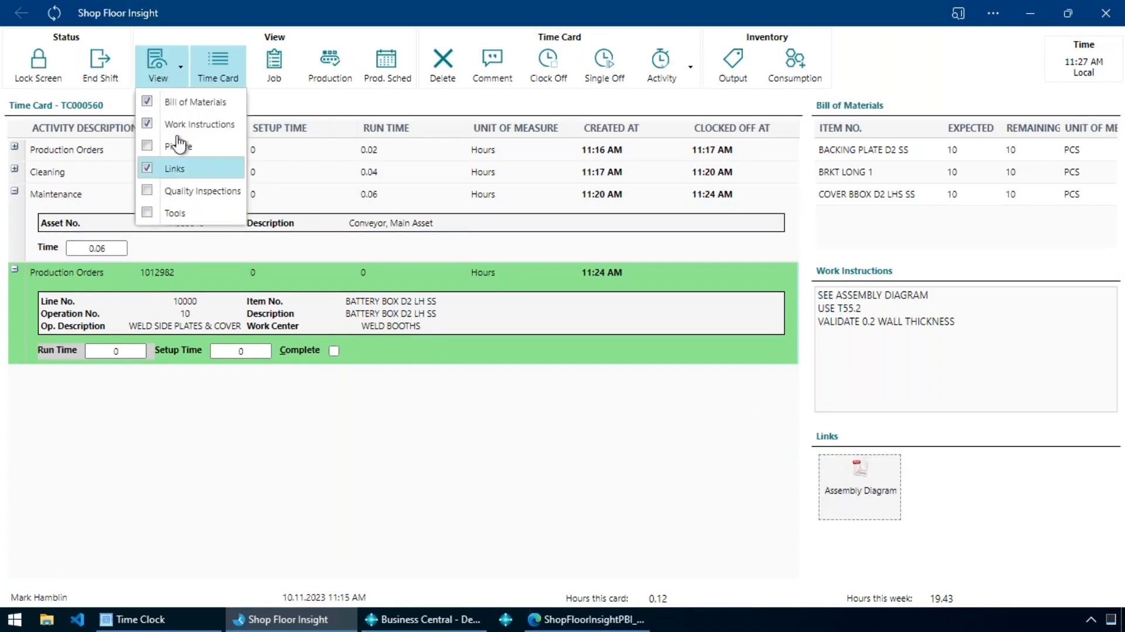
pyautogui.click(170, 102)
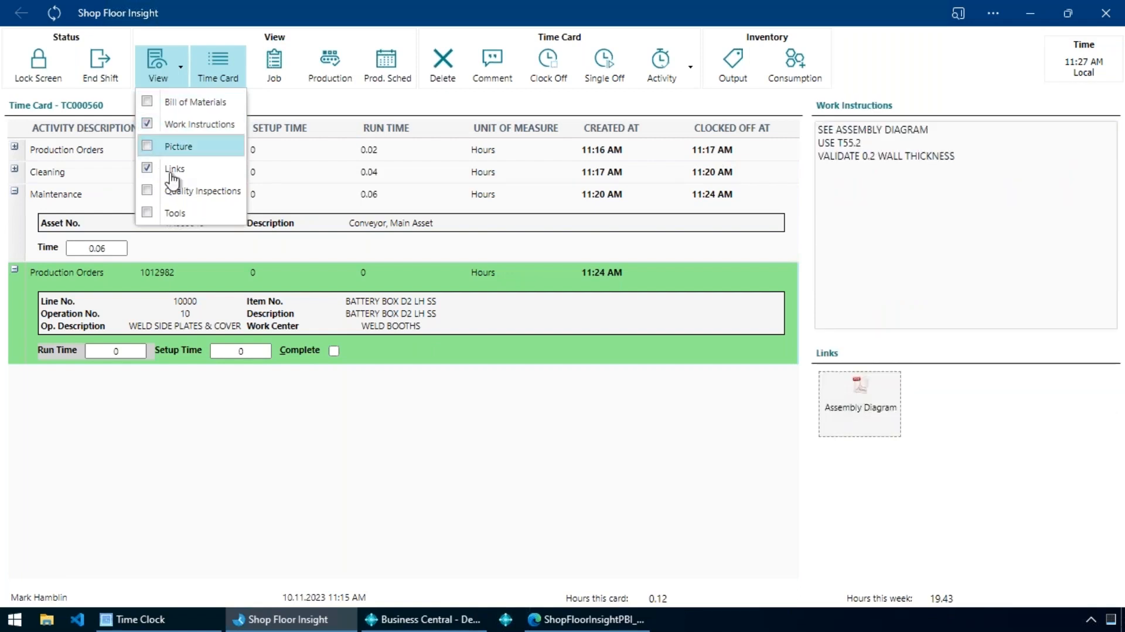
pyautogui.click(198, 192)
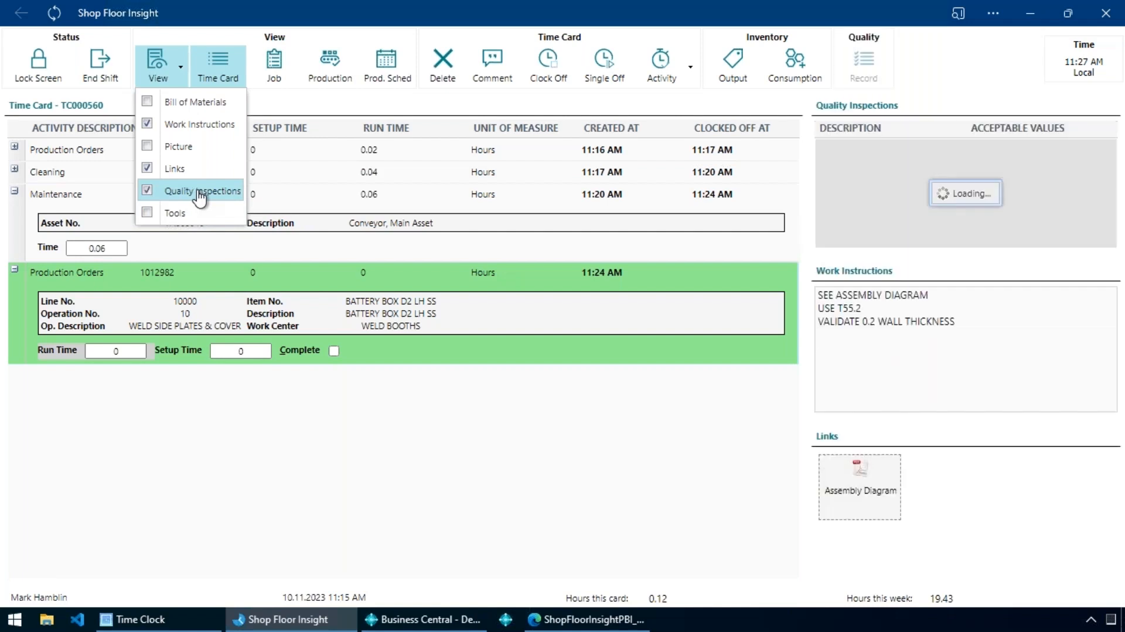
pyautogui.click(578, 425)
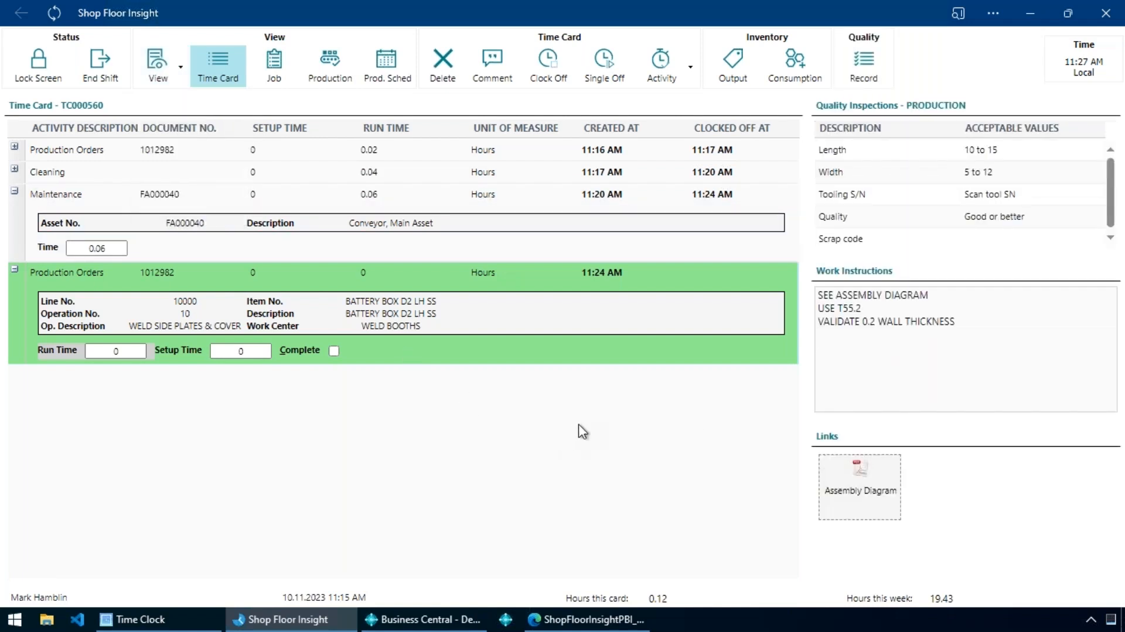
# Open the quality inspection for recording and enter Length 9.9, Width 6 and Tooling S/N 953629kdfjgfksdg as test values.
pyautogui.click(961, 240)
pyautogui.click(873, 76)
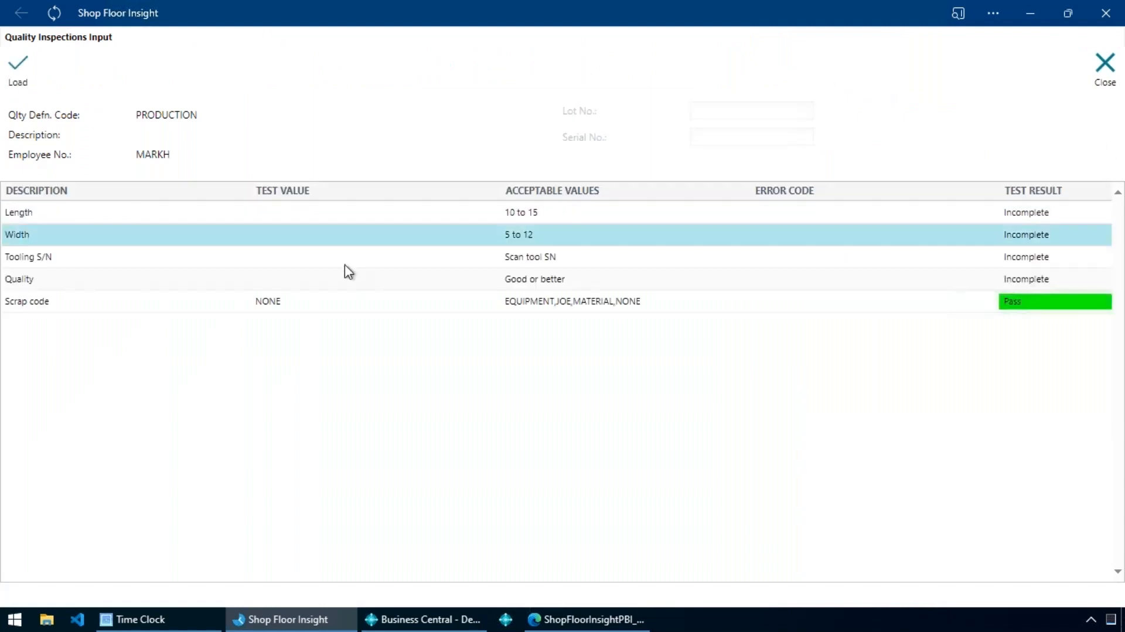
pyautogui.click(320, 218)
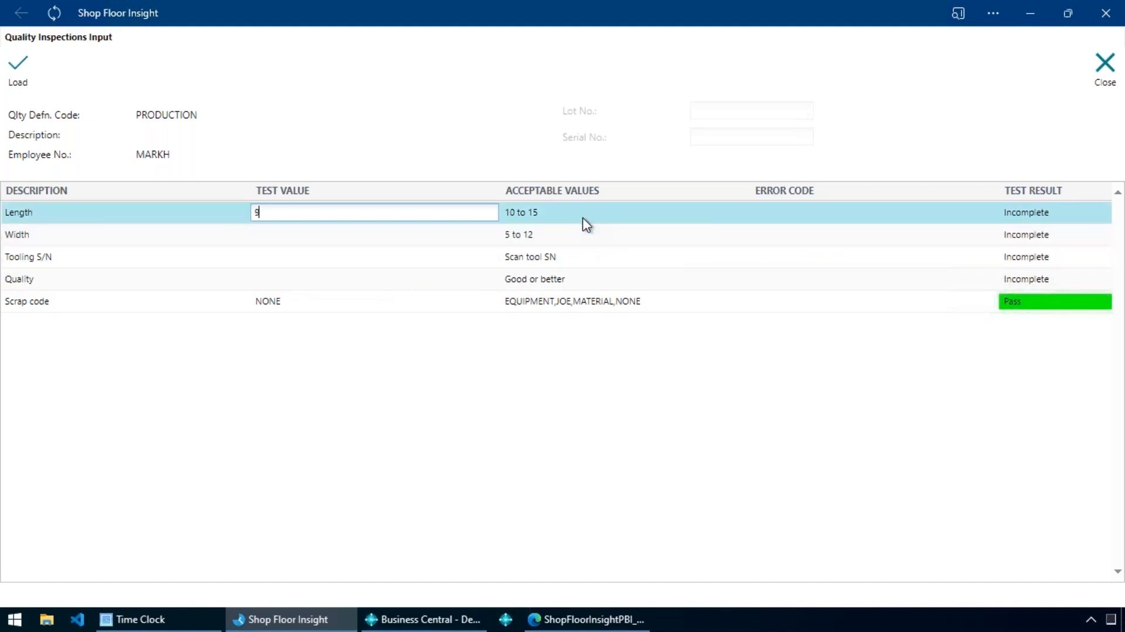
pyautogui.press('Return')
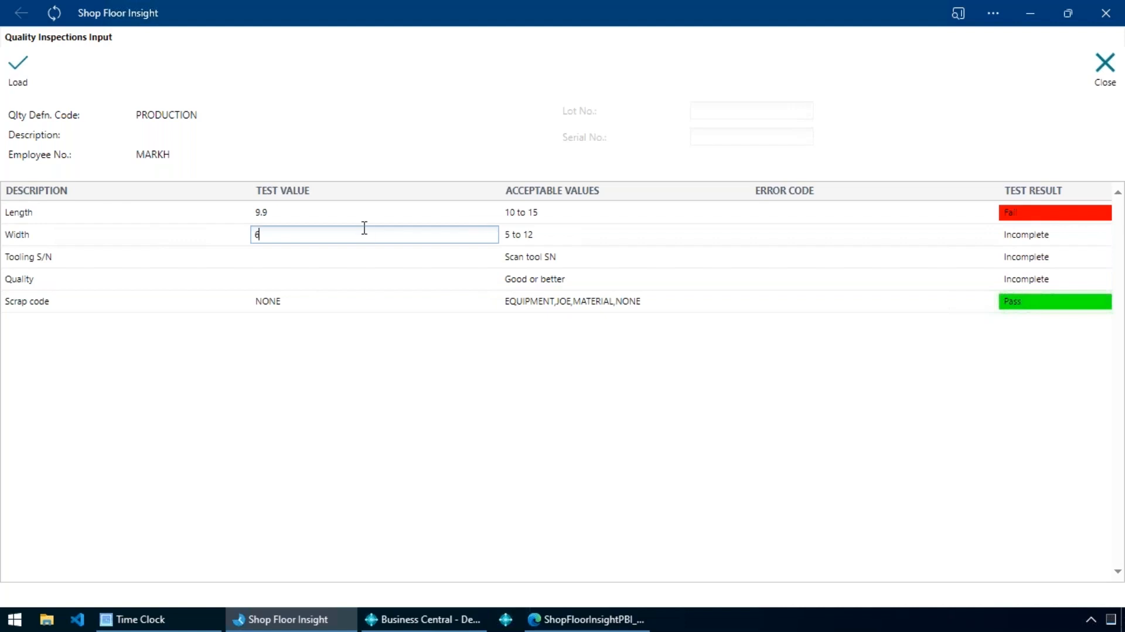
pyautogui.press('Return')
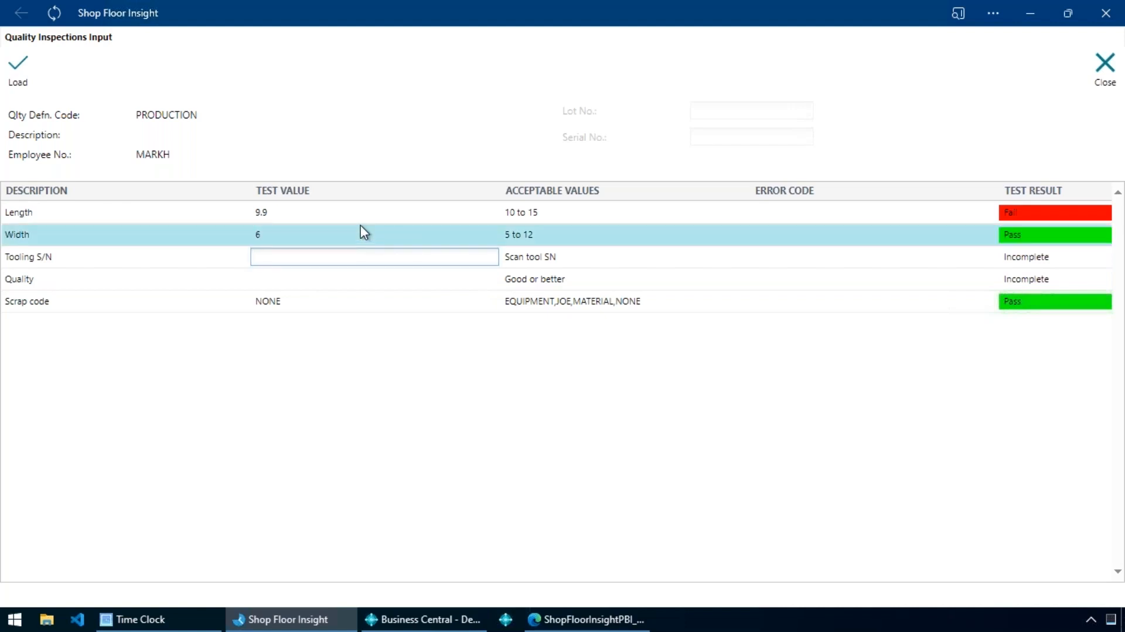
pyautogui.write('953629kdfjgfksdg')
pyautogui.press('Return')
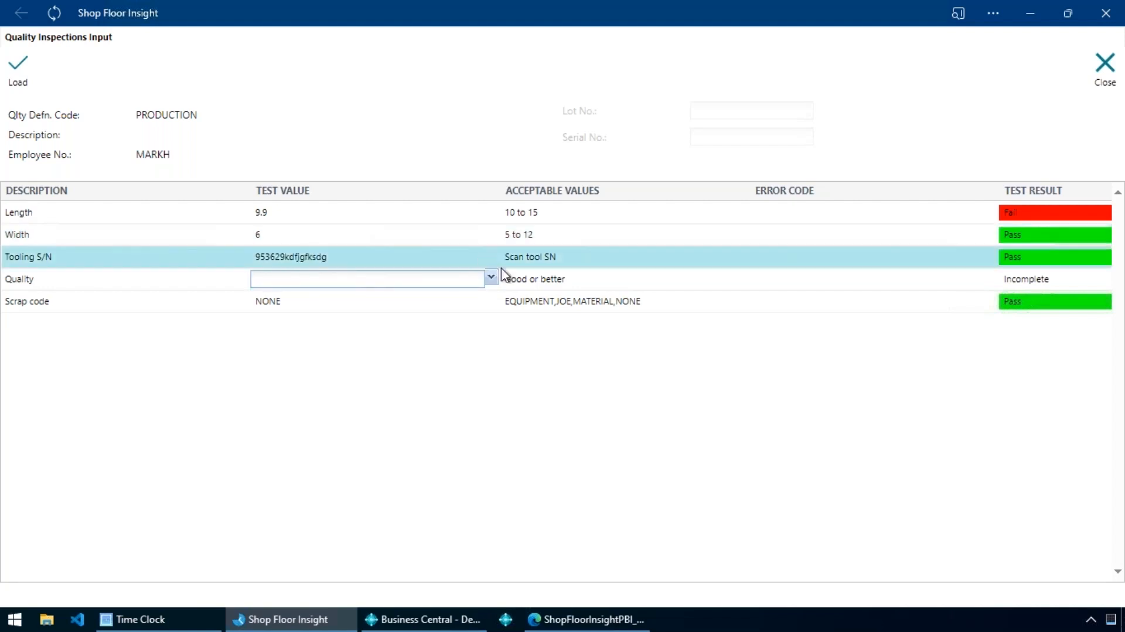
# Try Poor as the Quality test value and replace it with Good.
pyautogui.click(489, 286)
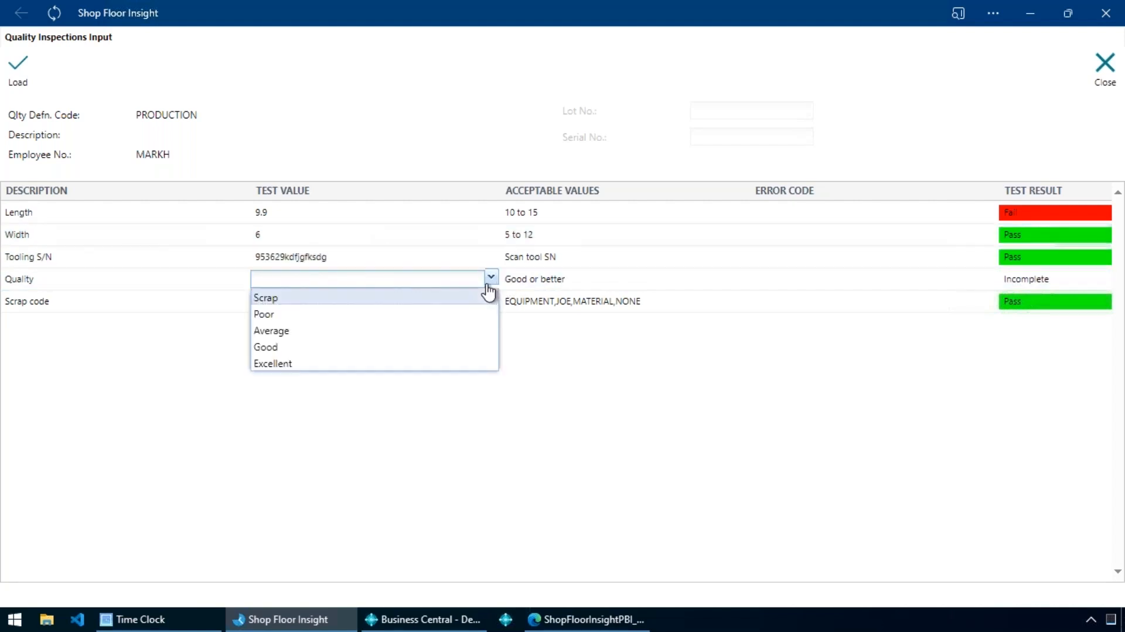
pyautogui.click(291, 317)
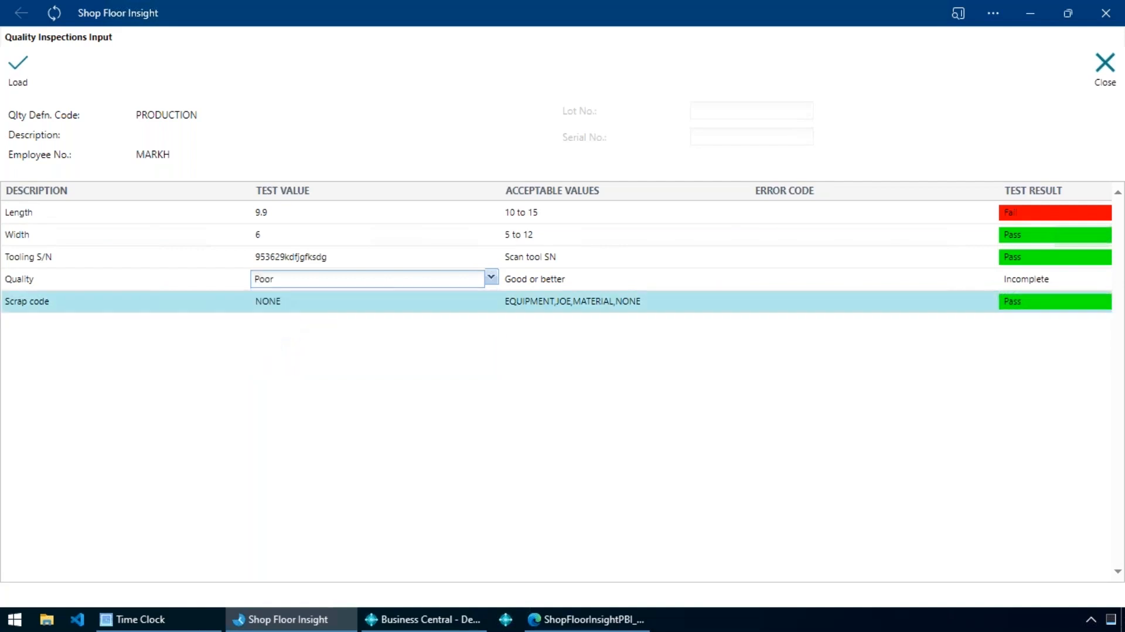
pyautogui.click(311, 305)
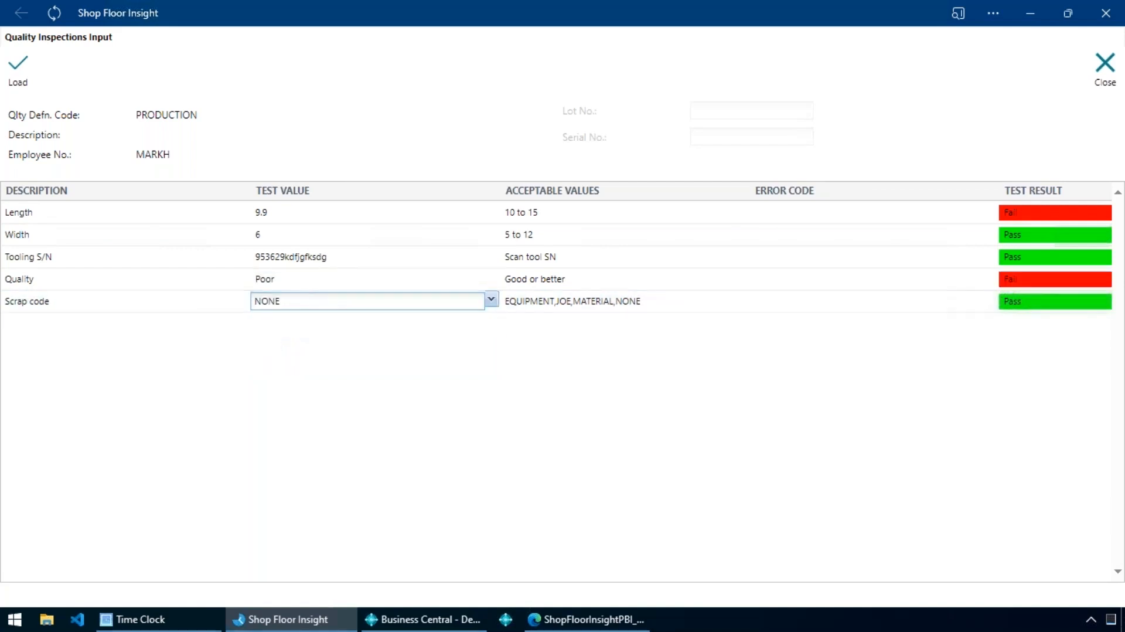
pyautogui.click(452, 278)
pyautogui.click(491, 278)
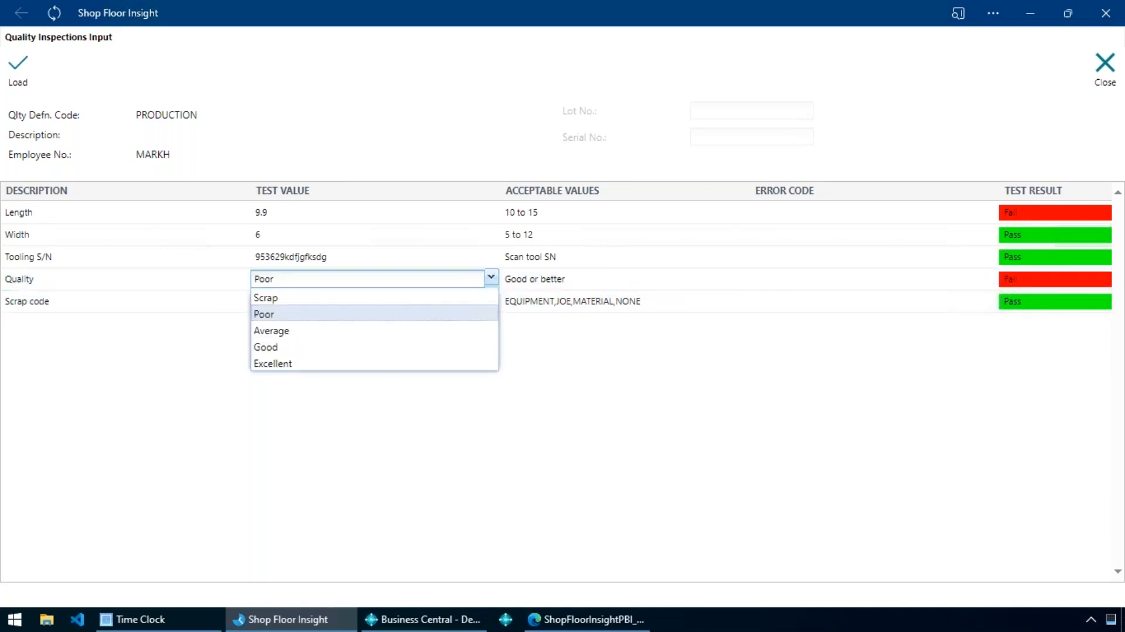
pyautogui.click(299, 348)
pyautogui.click(381, 304)
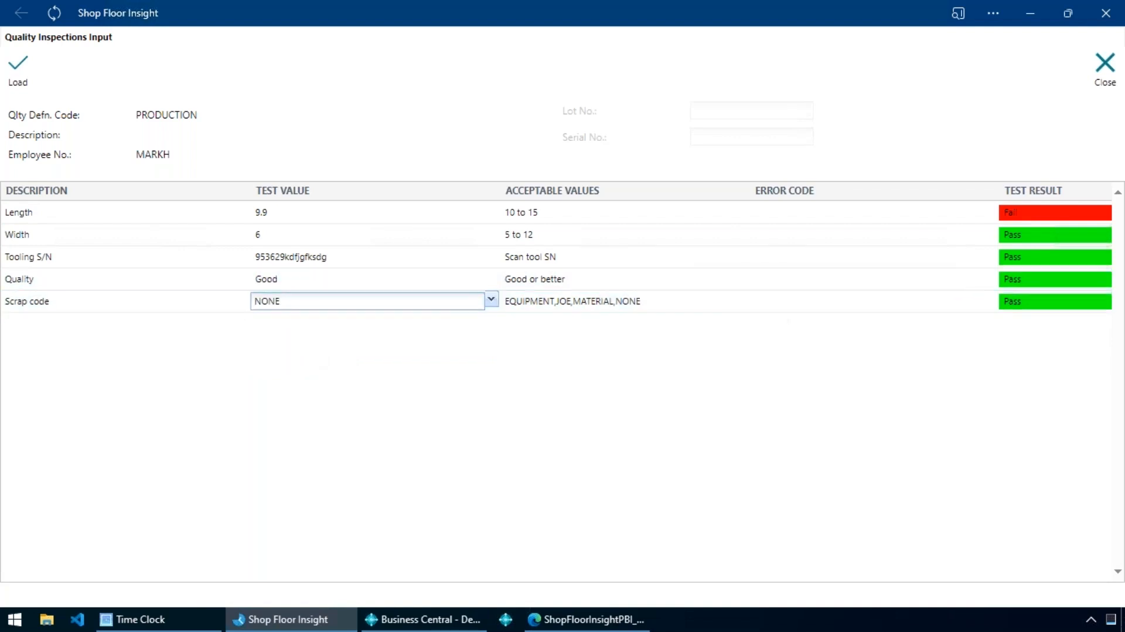
# Set the Scrap code test value to EQUIPMENT and close the inspection input without loading the values.
pyautogui.click(492, 302)
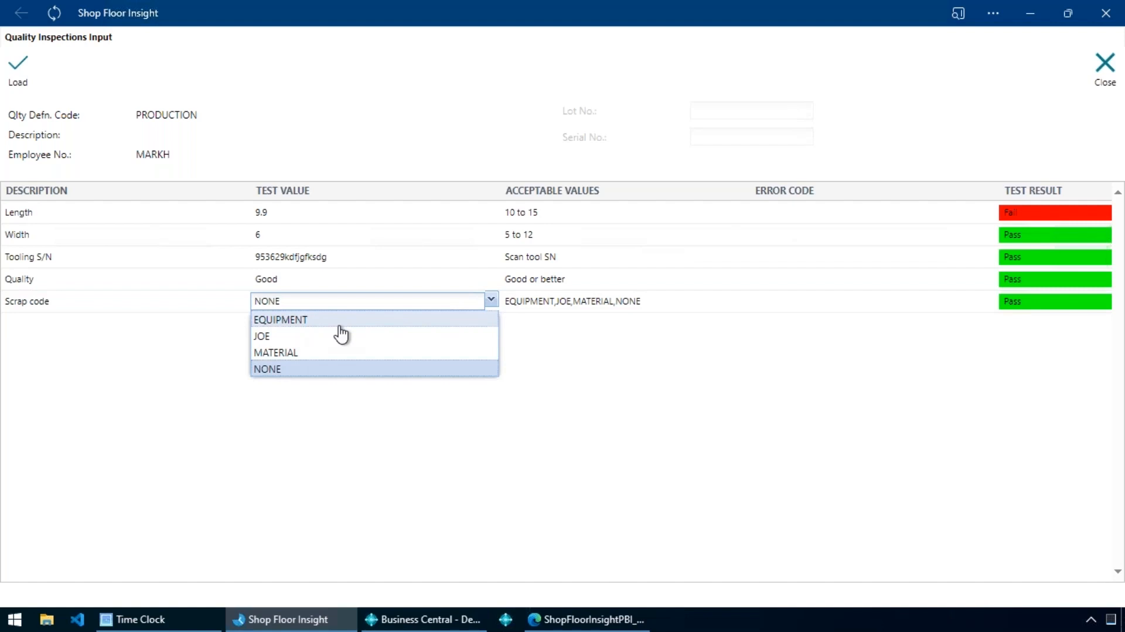
pyautogui.click(340, 323)
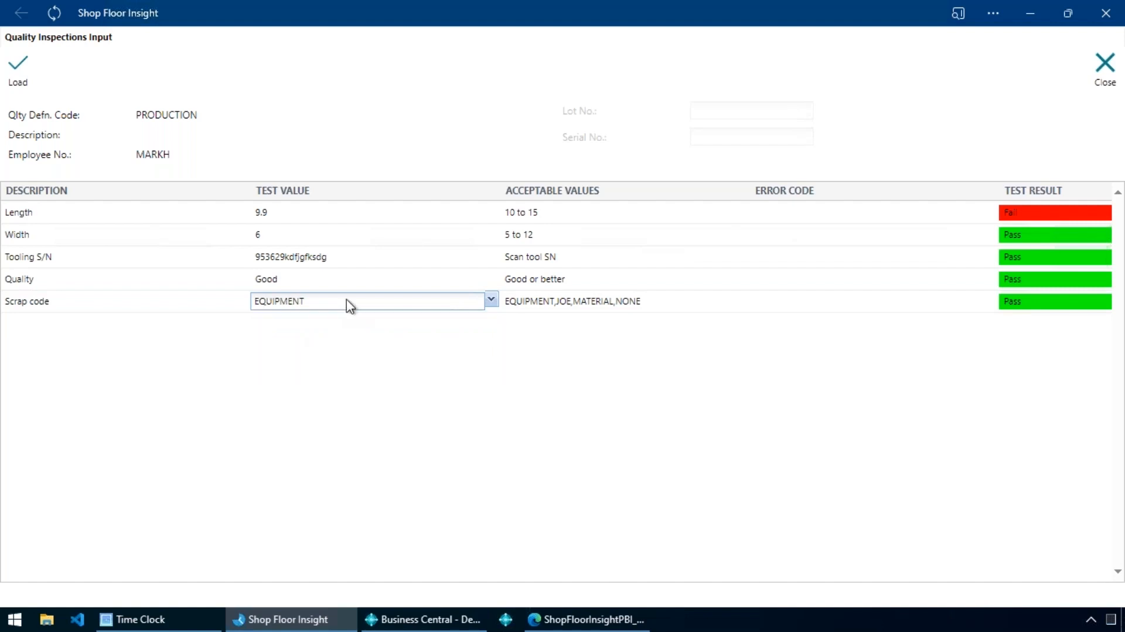
pyautogui.click(340, 281)
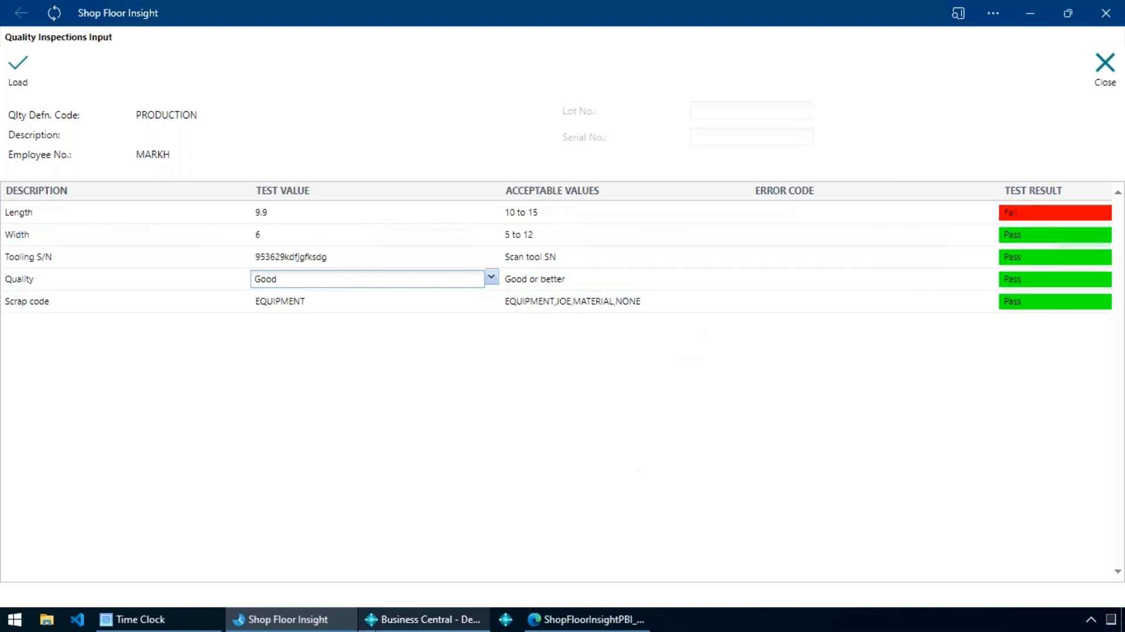
pyautogui.moveTo(423, 619)
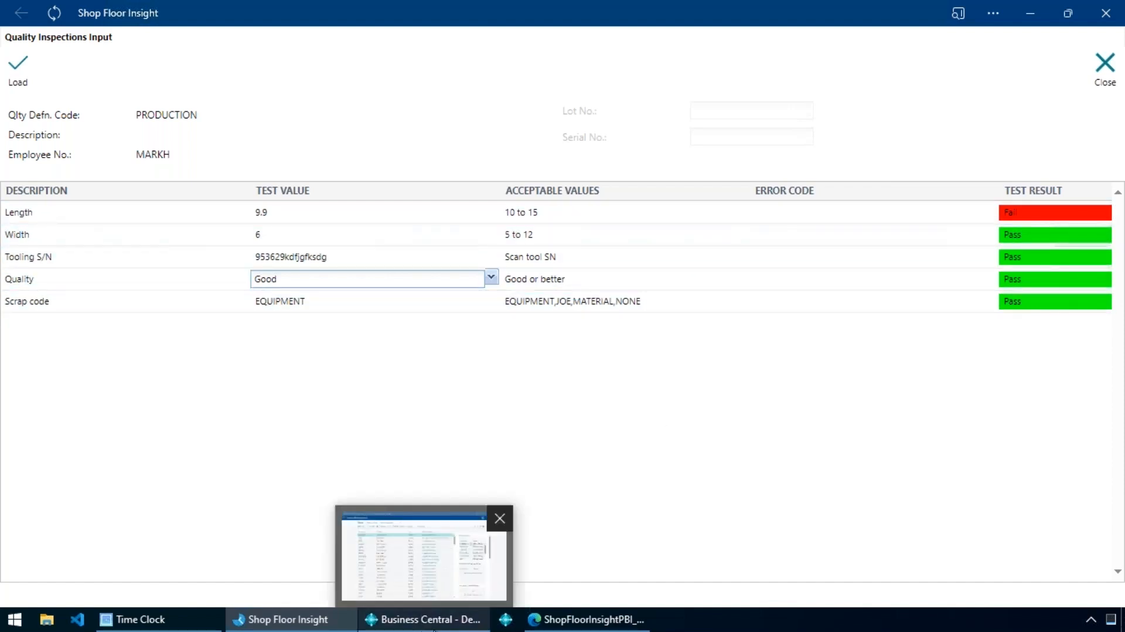
pyautogui.click(572, 492)
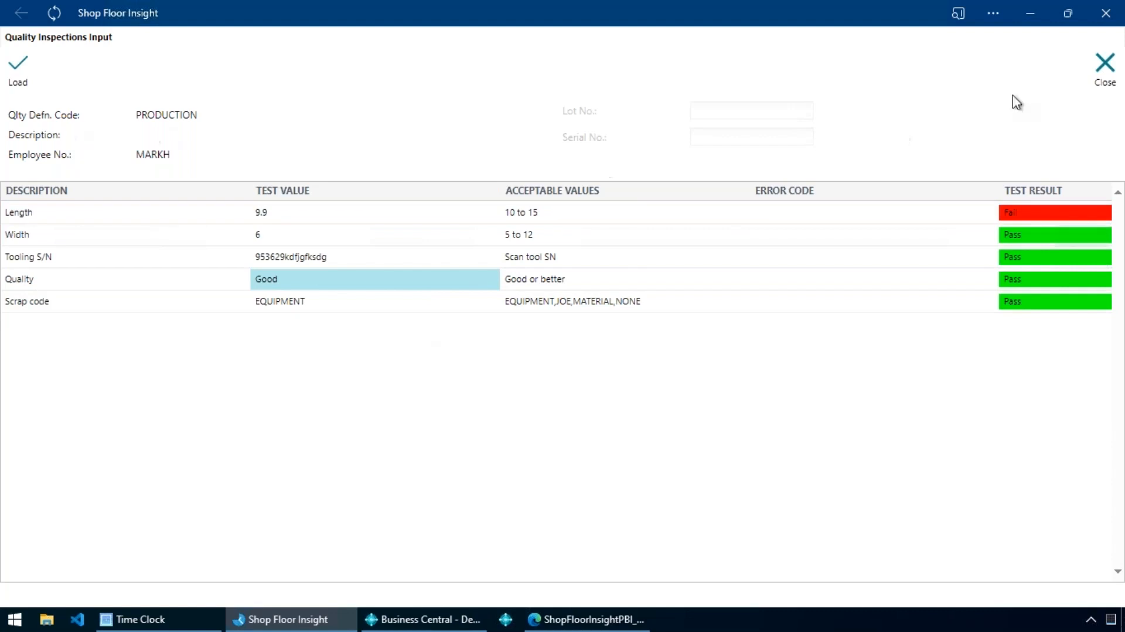
pyautogui.click(1105, 66)
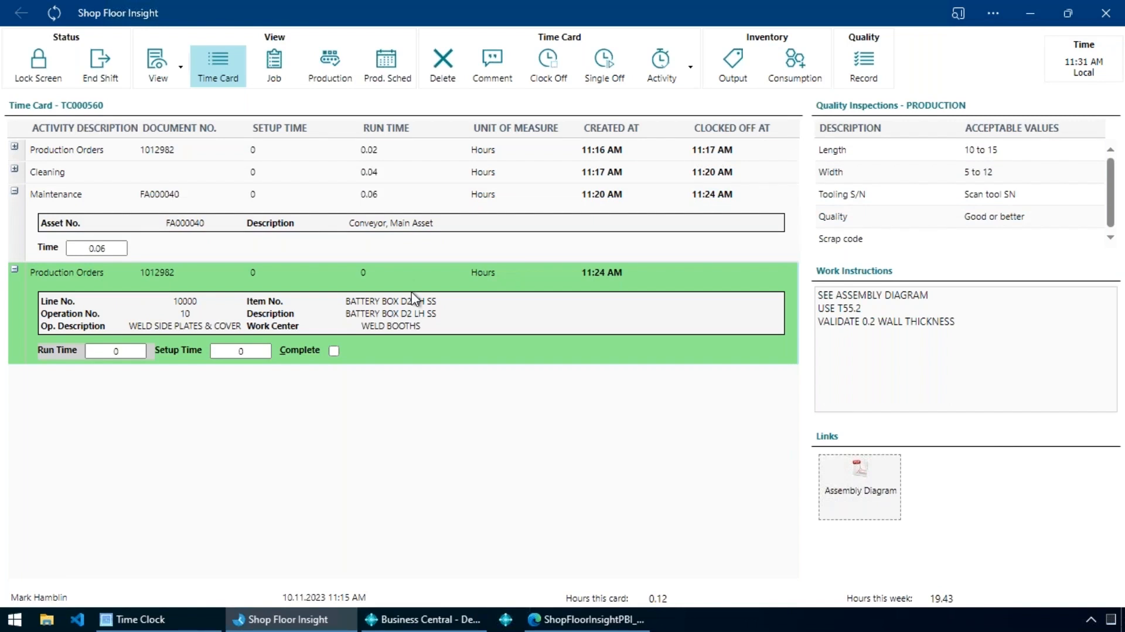
# Filter the job dispatch list by "demo" and clock on to the Demolition task 1110 of JOB00010.
pyautogui.click(278, 71)
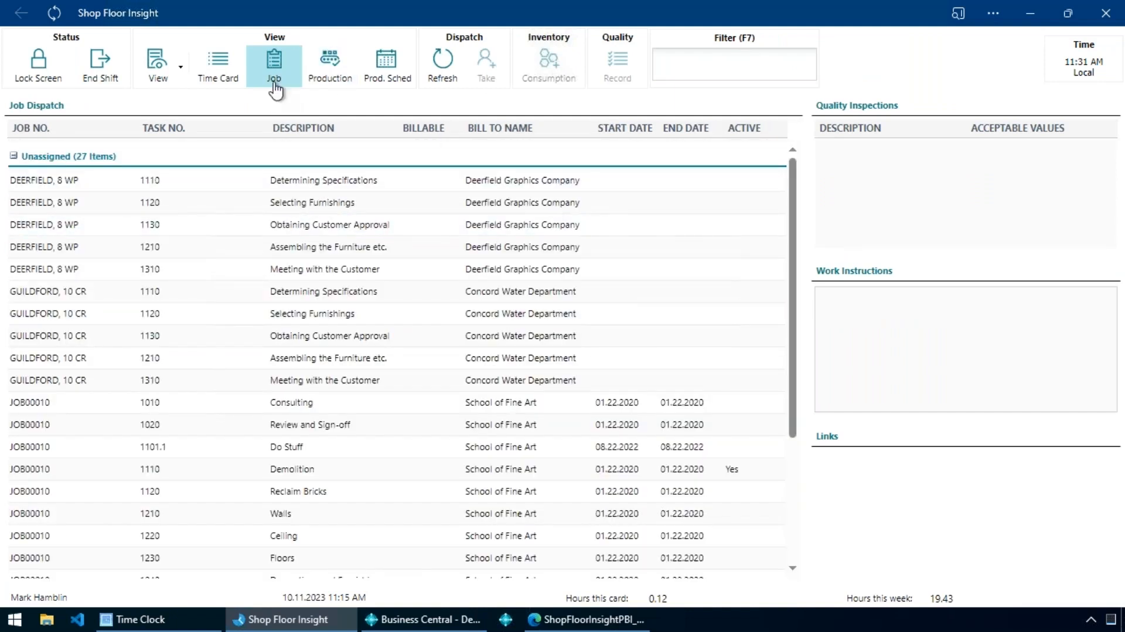
pyautogui.click(730, 73)
pyautogui.write('demo')
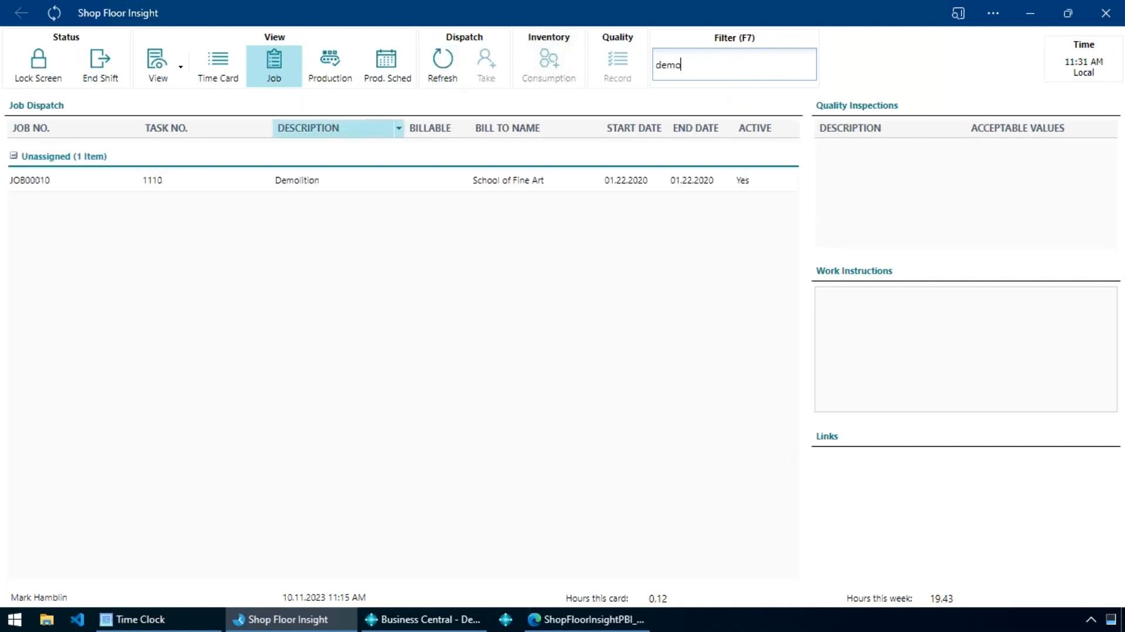
pyautogui.click(300, 181)
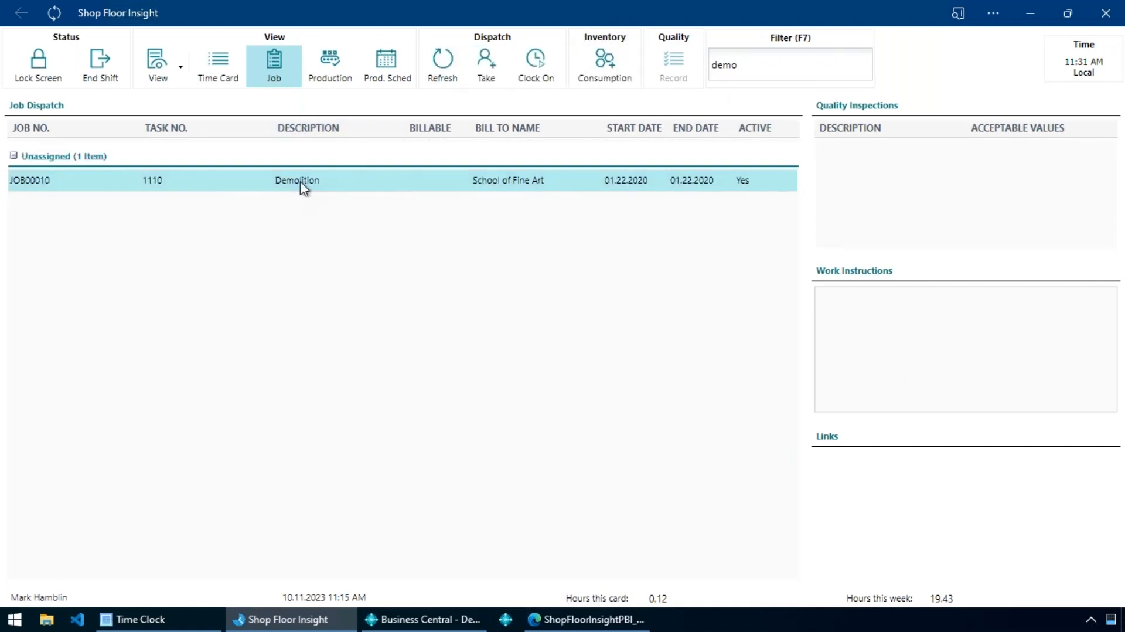
pyautogui.click(549, 79)
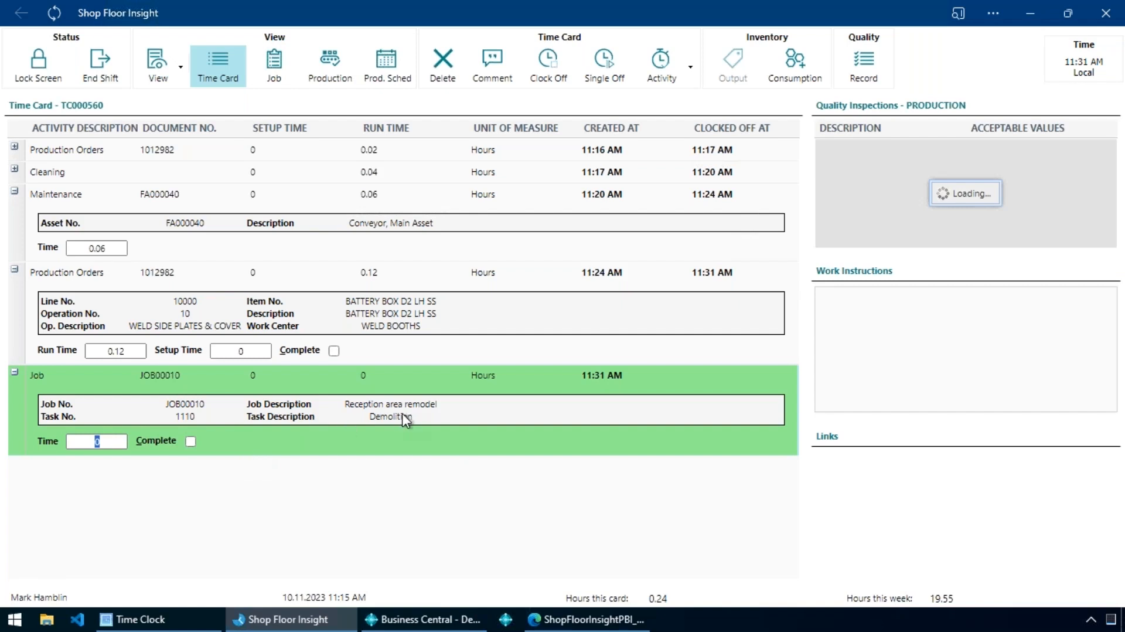
# Hide the Quality Inspections pane on the time card.
pyautogui.click(207, 415)
pyautogui.click(182, 72)
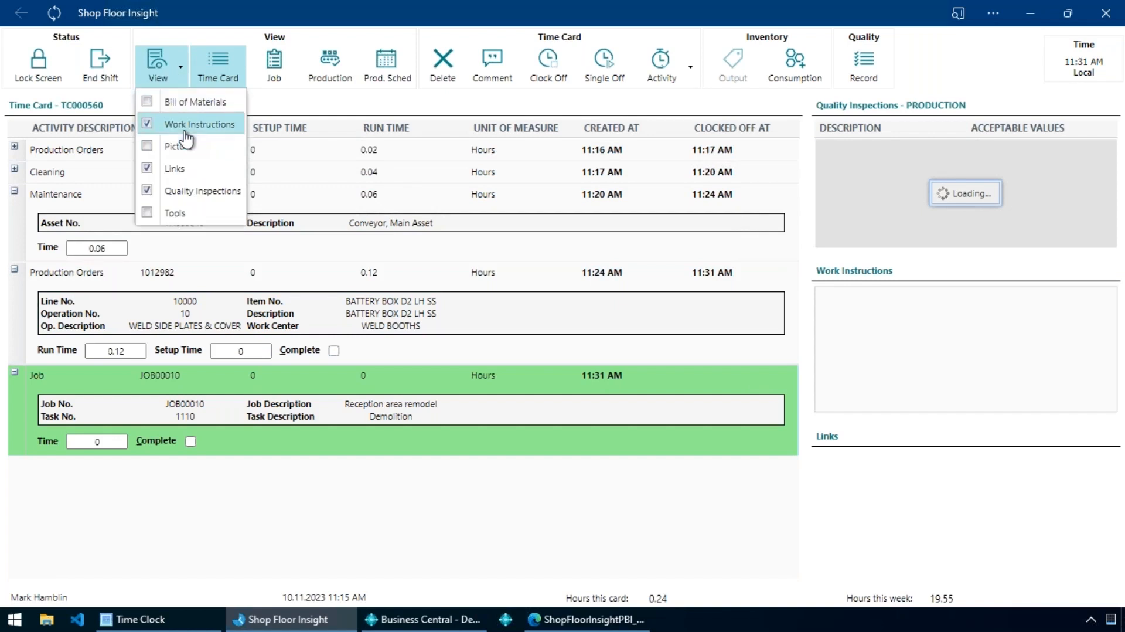
pyautogui.click(186, 191)
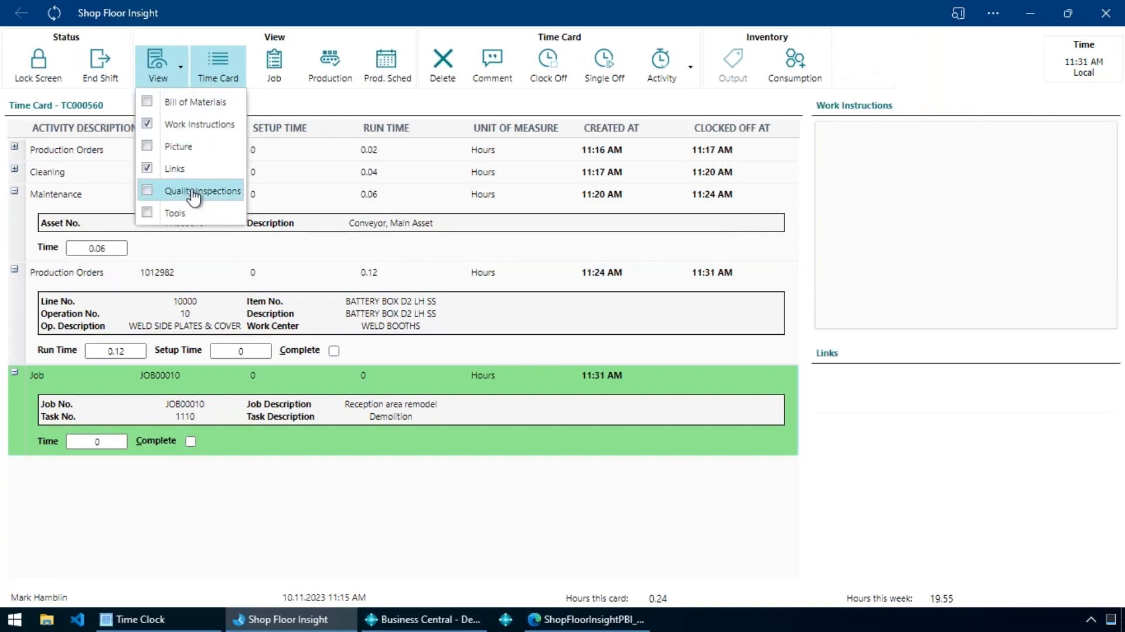
pyautogui.click(577, 548)
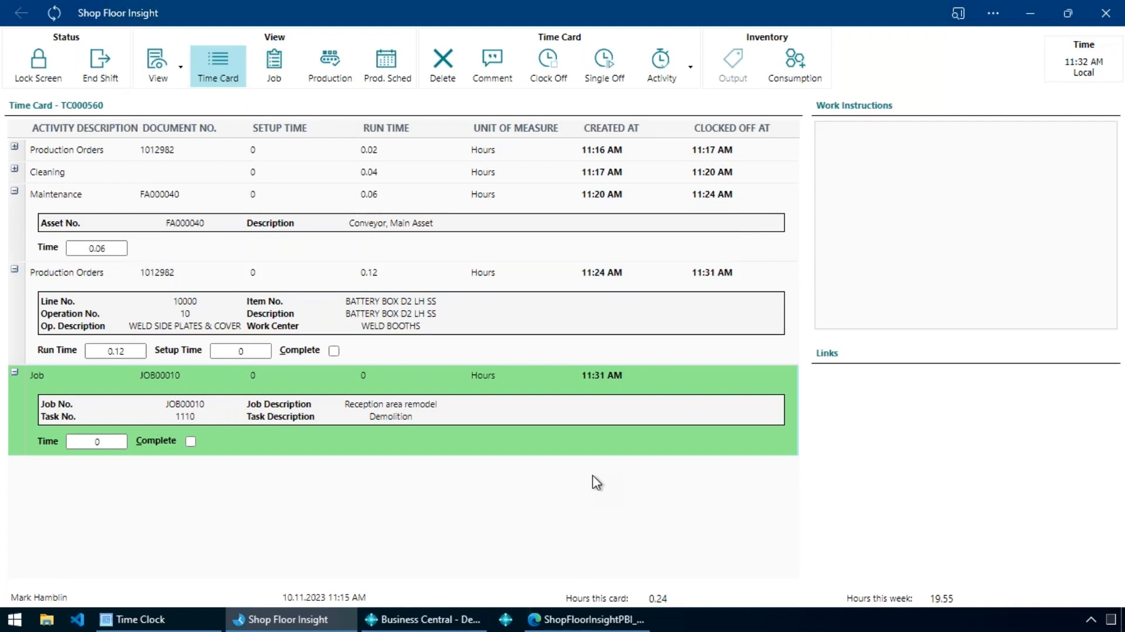
# Clock on to Rework - Engineering for production order 1012982, operation 20, and log back in by badge scan at the login prompt.
pyautogui.press('Return')
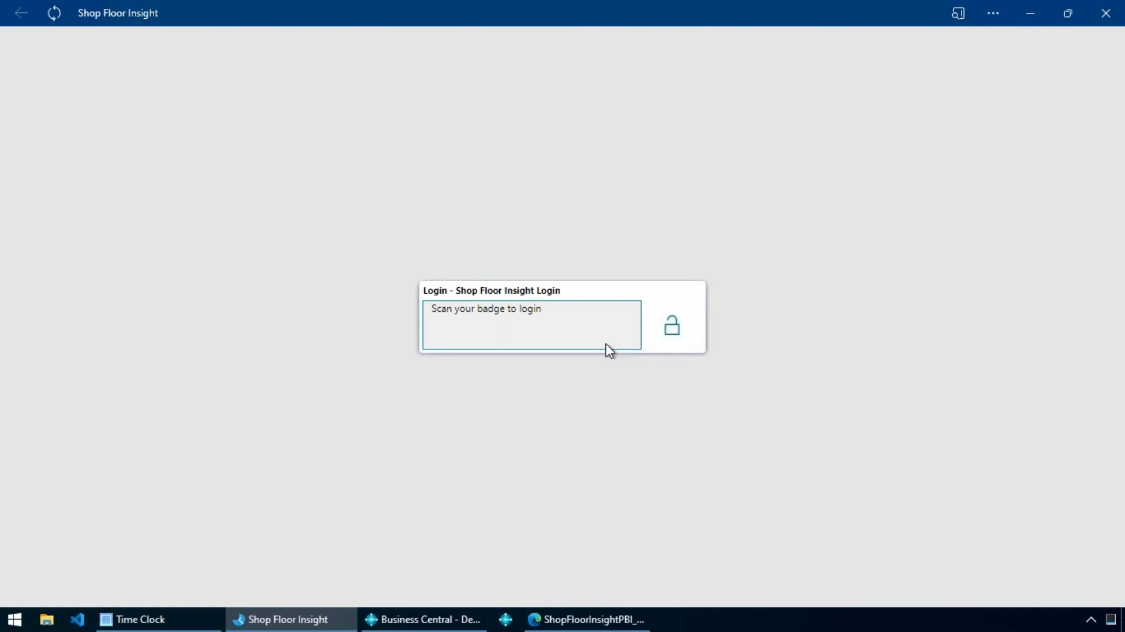
pyautogui.press('Return')
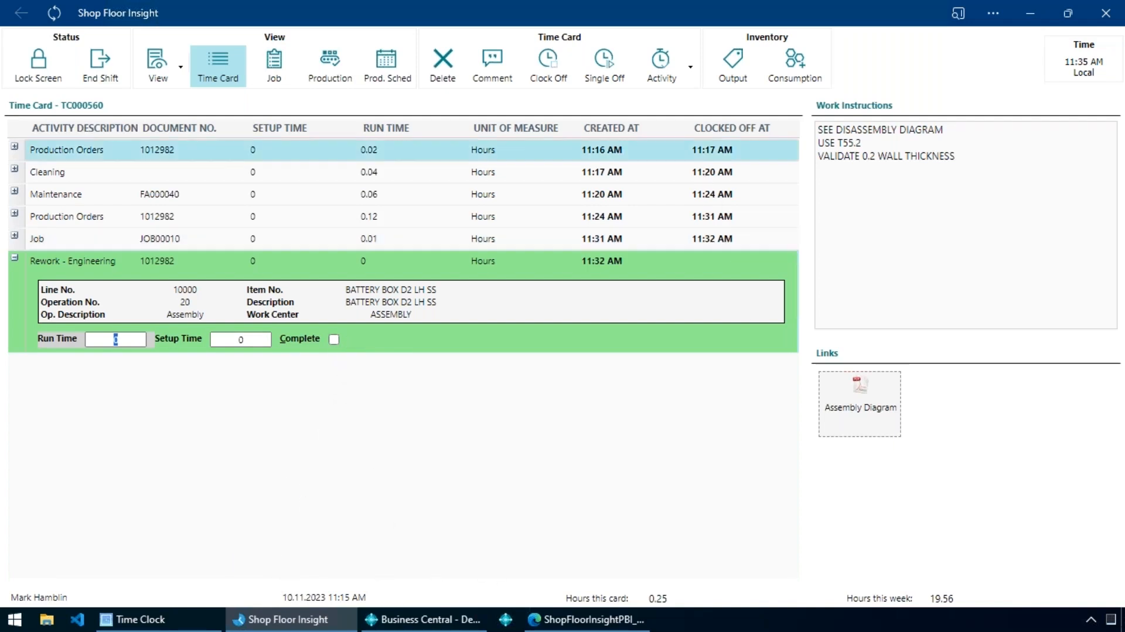
pyautogui.click(608, 86)
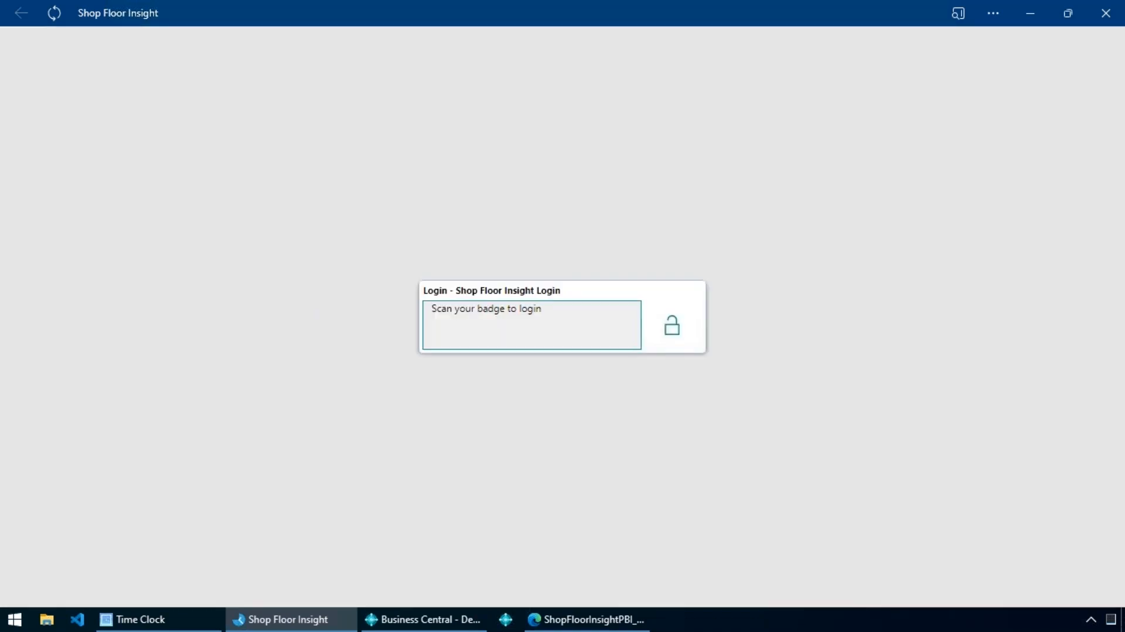
pyautogui.press('Return')
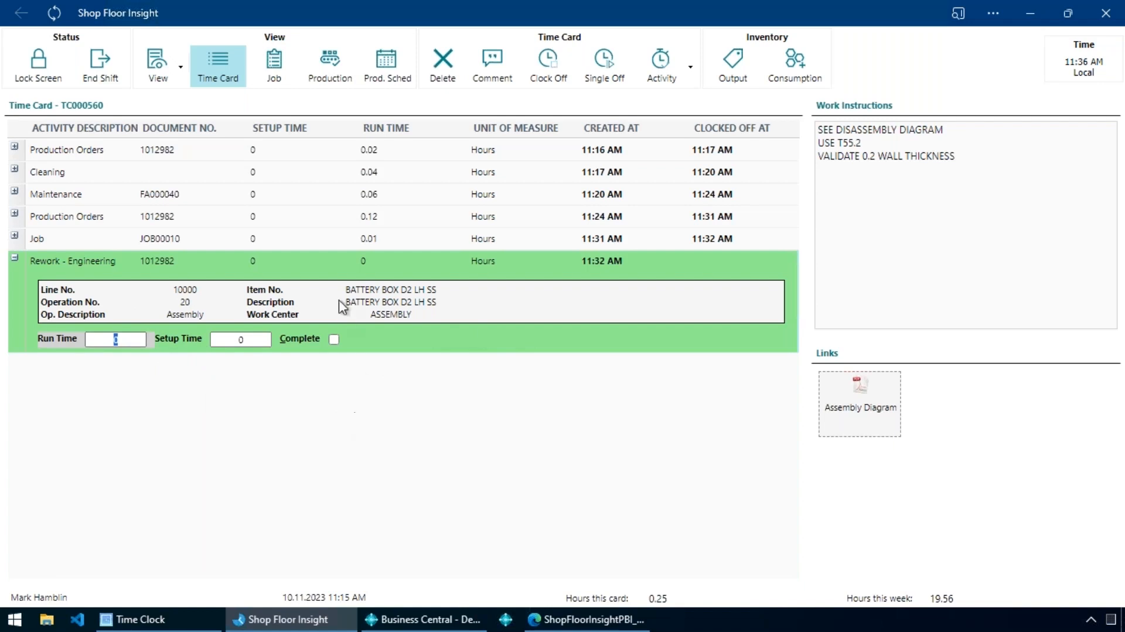
# Hide the Work Instructions and Links panes so only the time card lines are displayed.
pyautogui.click(172, 67)
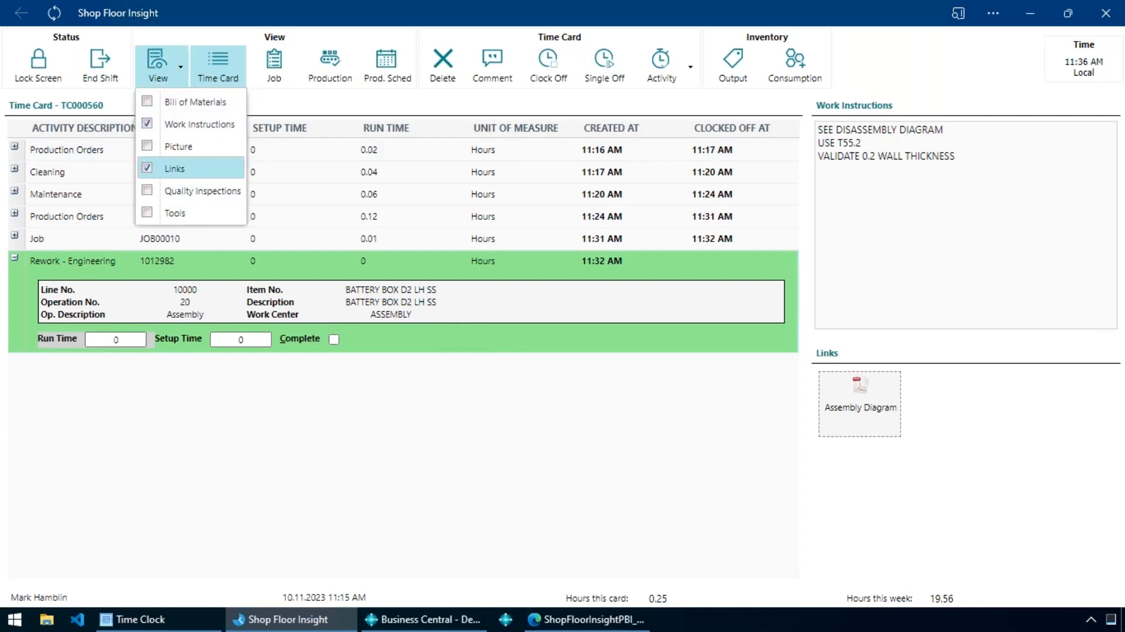
pyautogui.click(199, 125)
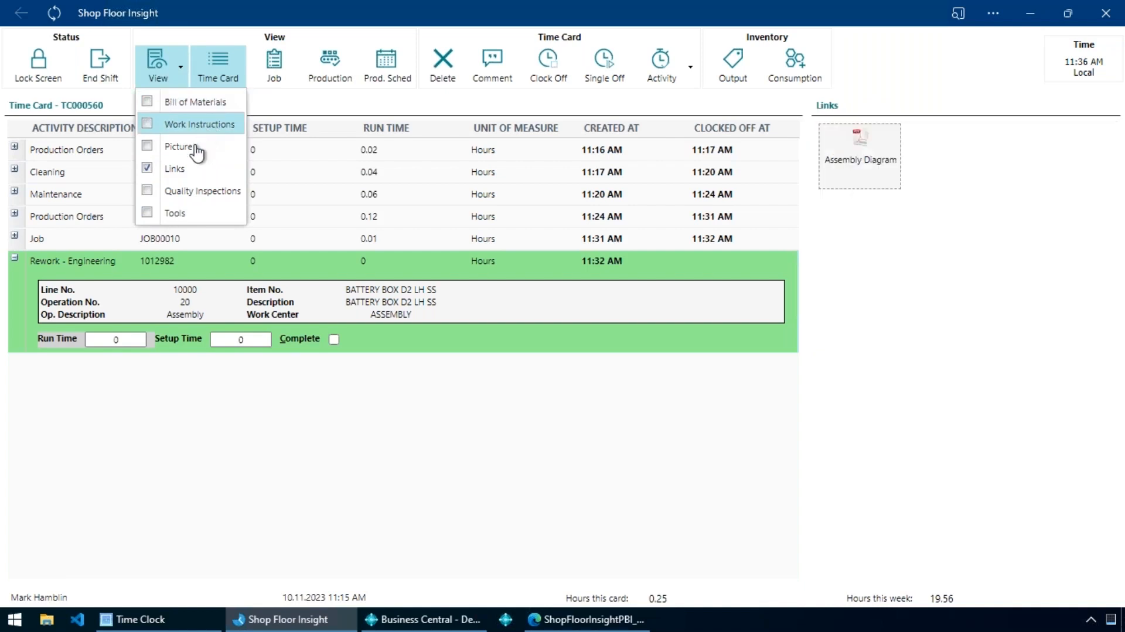
pyautogui.click(192, 169)
pyautogui.click(750, 418)
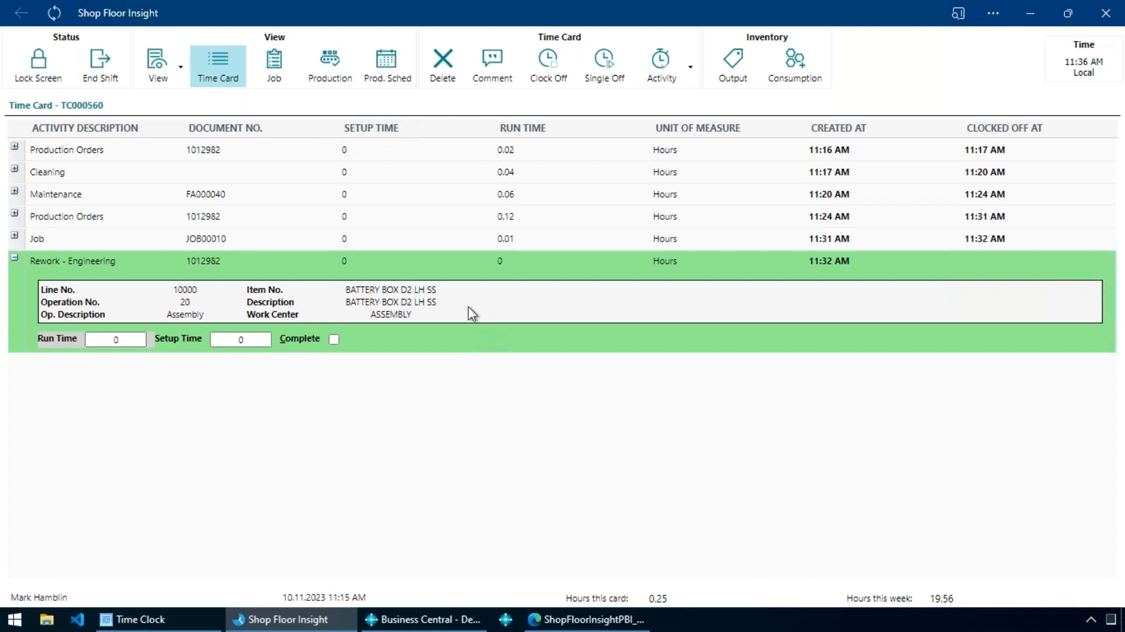
# Expand the details of the Production Orders line created at 11:24 AM for document 1012982.
pyautogui.click(240, 221)
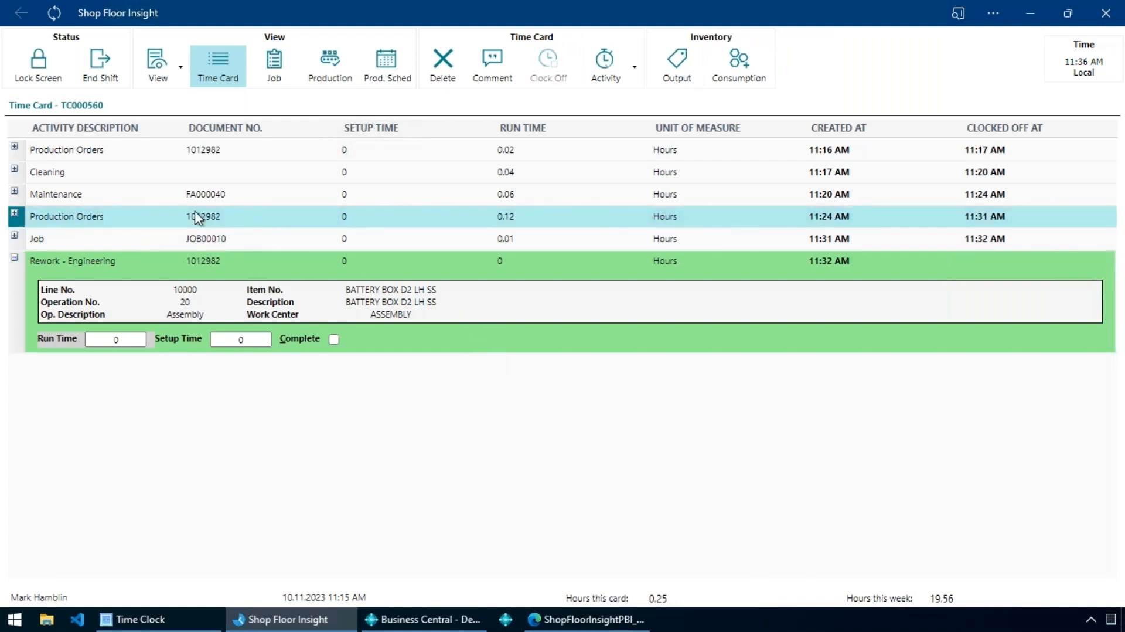
pyautogui.click(14, 213)
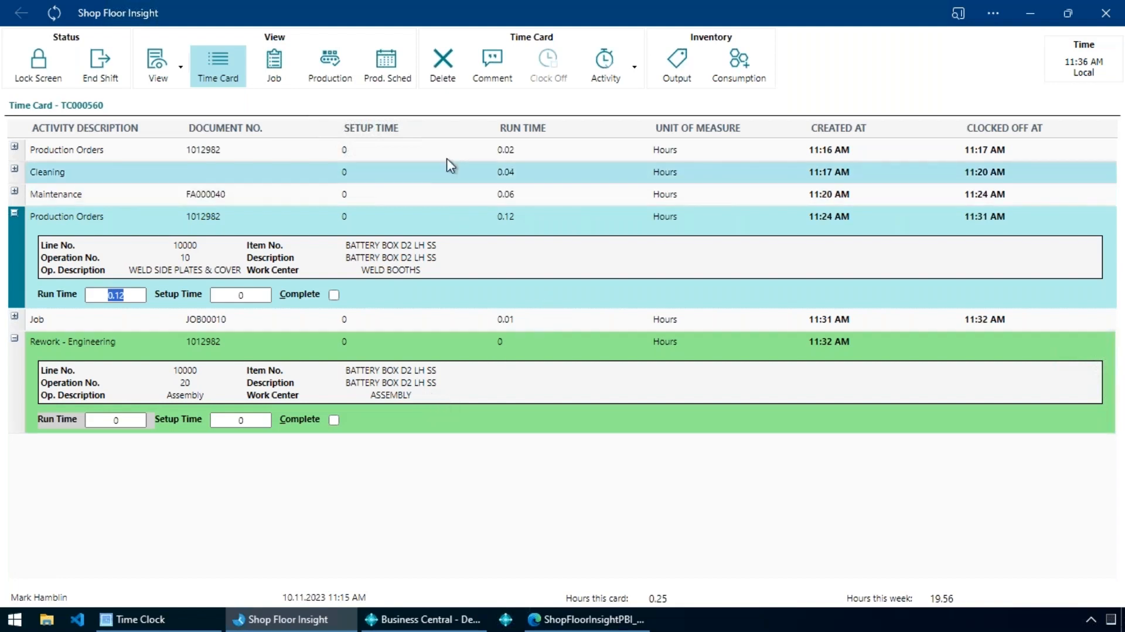
# Open the production scheduler and set its view to Week and Month.
pyautogui.click(400, 88)
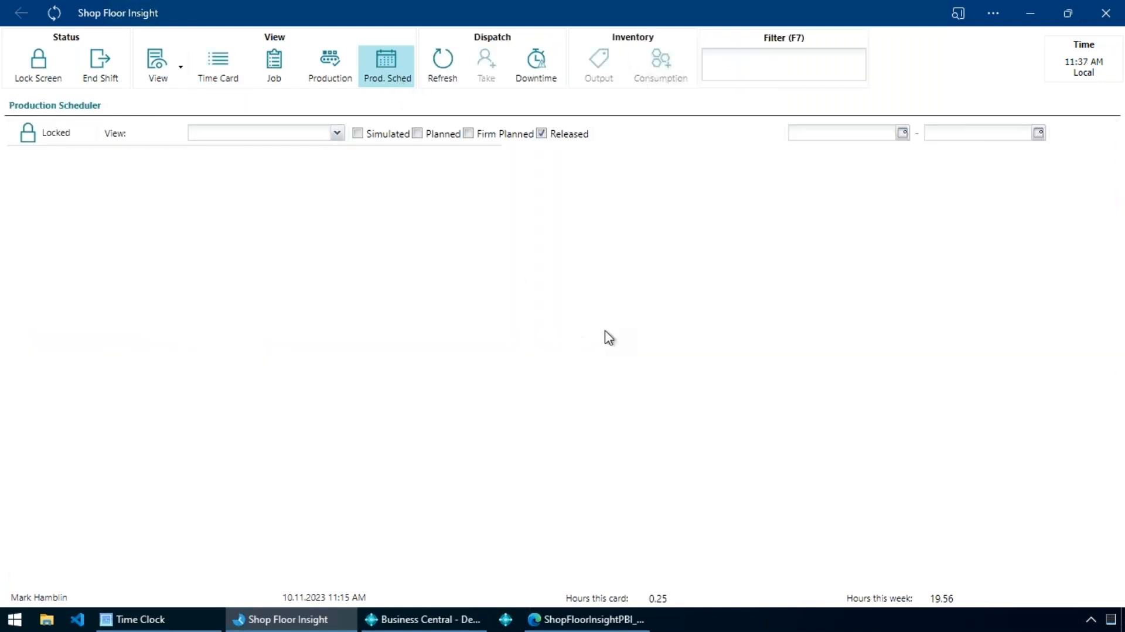
pyautogui.click(337, 134)
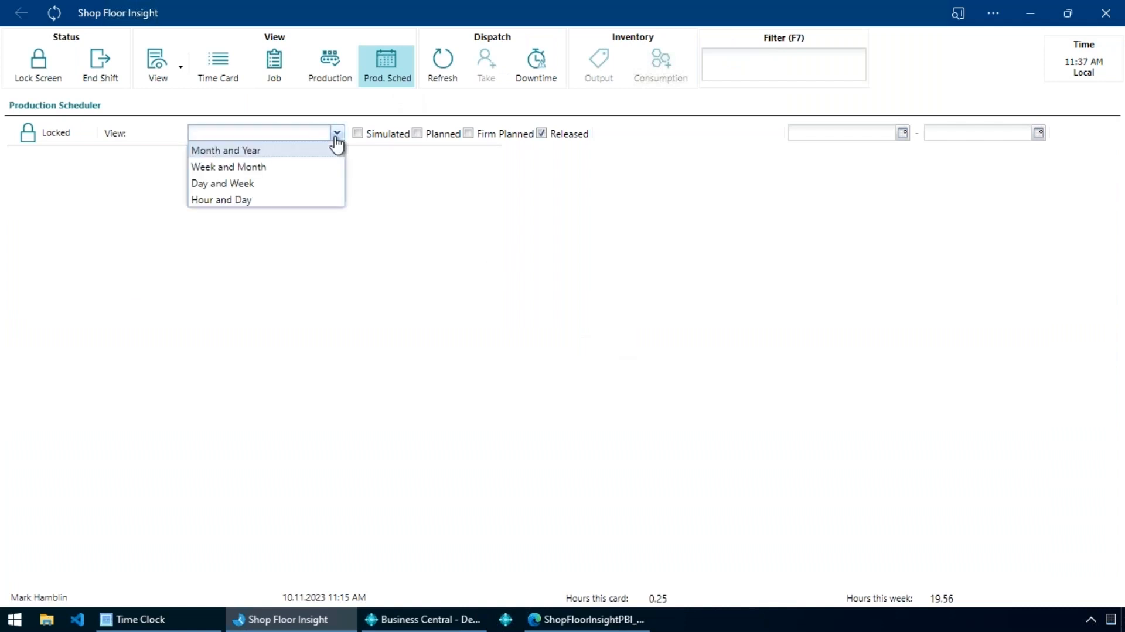
pyautogui.click(285, 168)
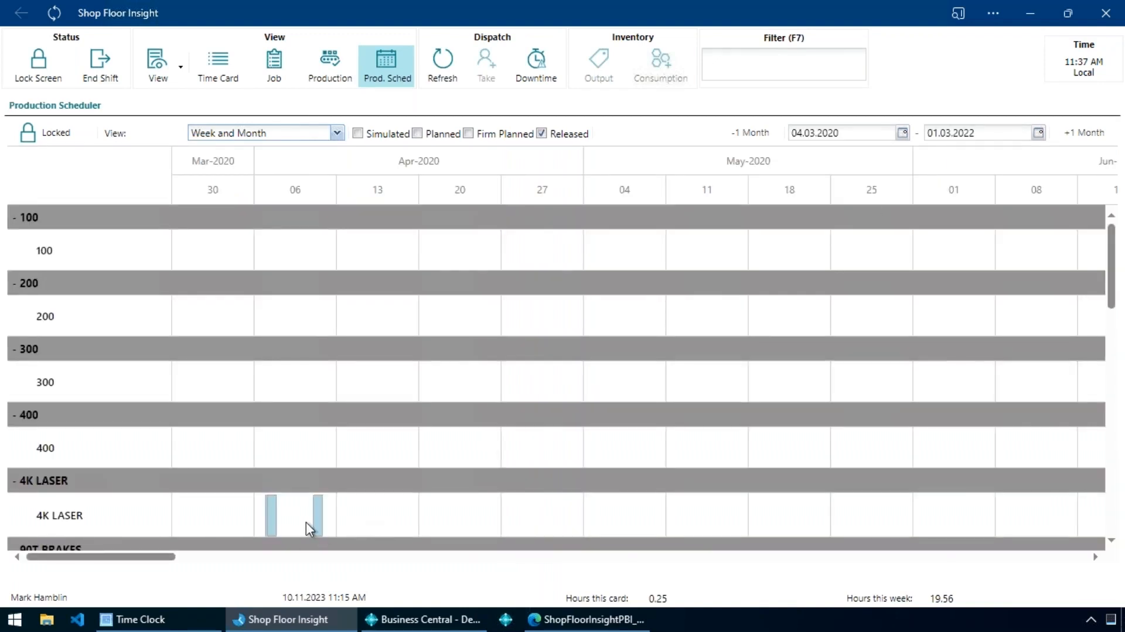
# Examine the operations scheduled on the 4K LASER and 90T BRAKES work centers, including the details of the labelled 90T BRAKES operation.
pyautogui.scroll(-2, 256, 519)
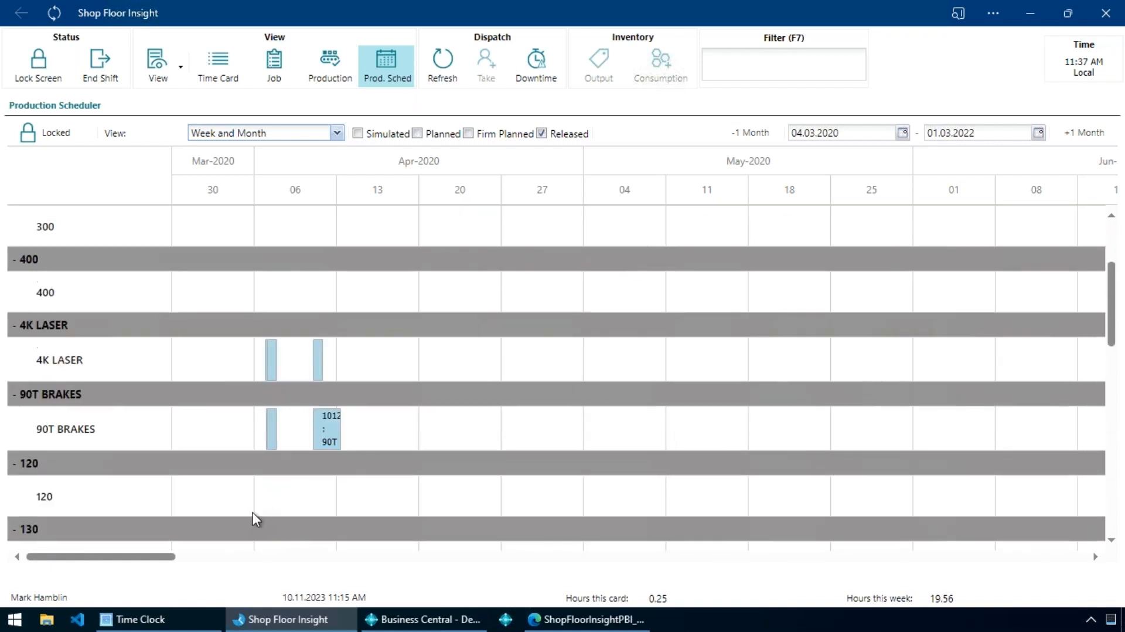
pyautogui.moveTo(320, 430)
pyautogui.scroll(-1, 363, 429)
pyautogui.moveTo(328, 378)
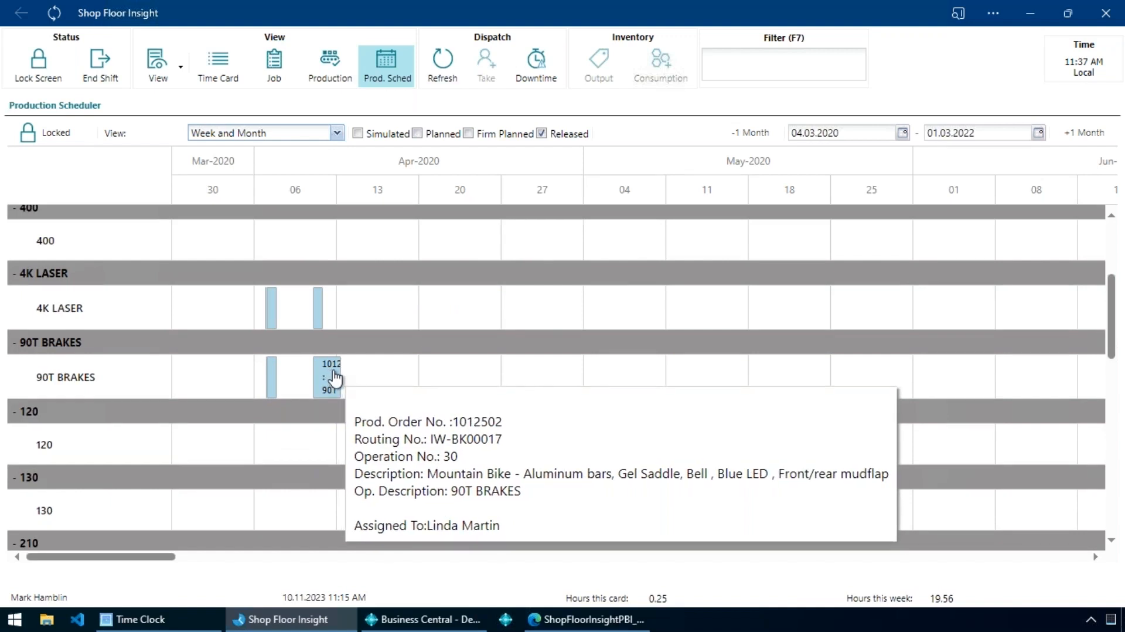
pyautogui.scroll(-2, 336, 377)
pyautogui.scroll(3, 336, 377)
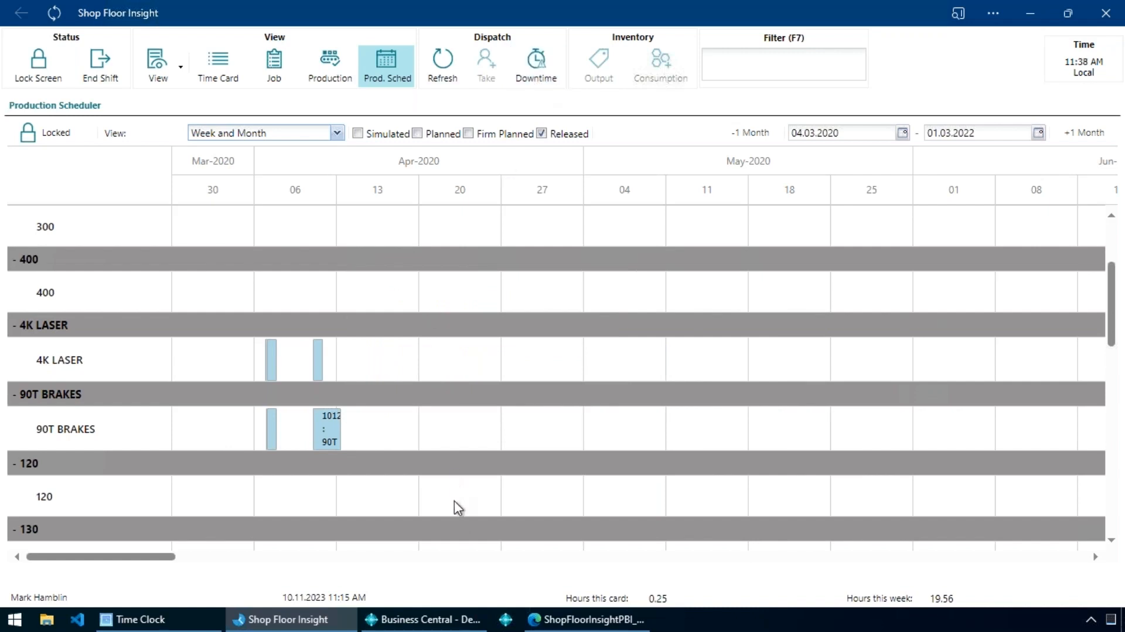
# Switch to Business Central, go to the Demo role center, and open the Graphical Scheduler in expanded view.
pyautogui.click(417, 616)
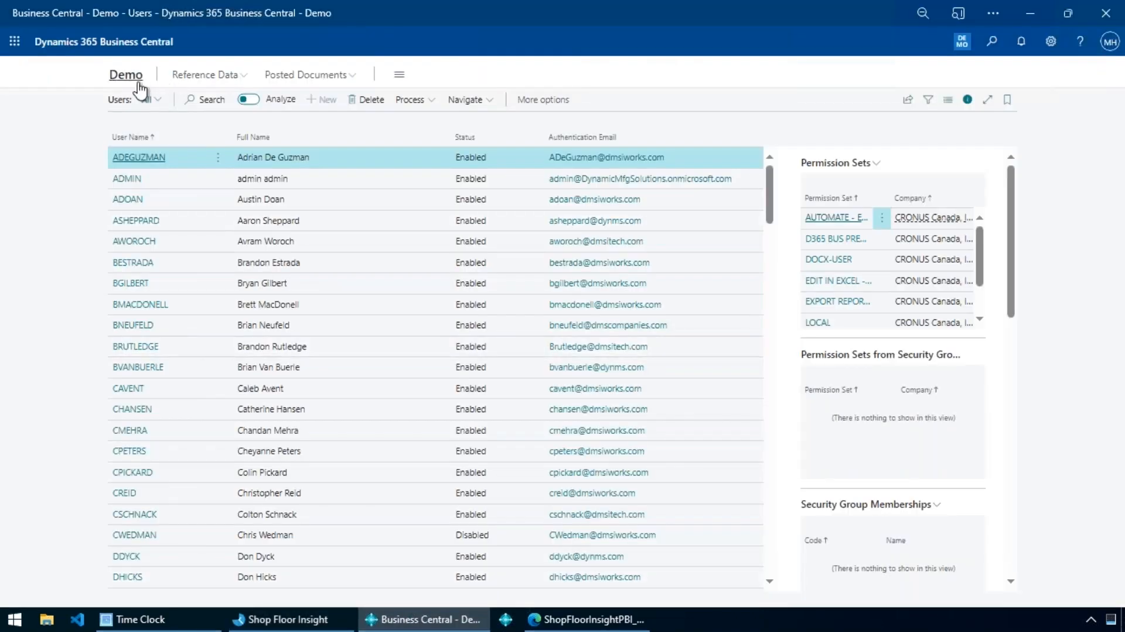
pyautogui.click(130, 78)
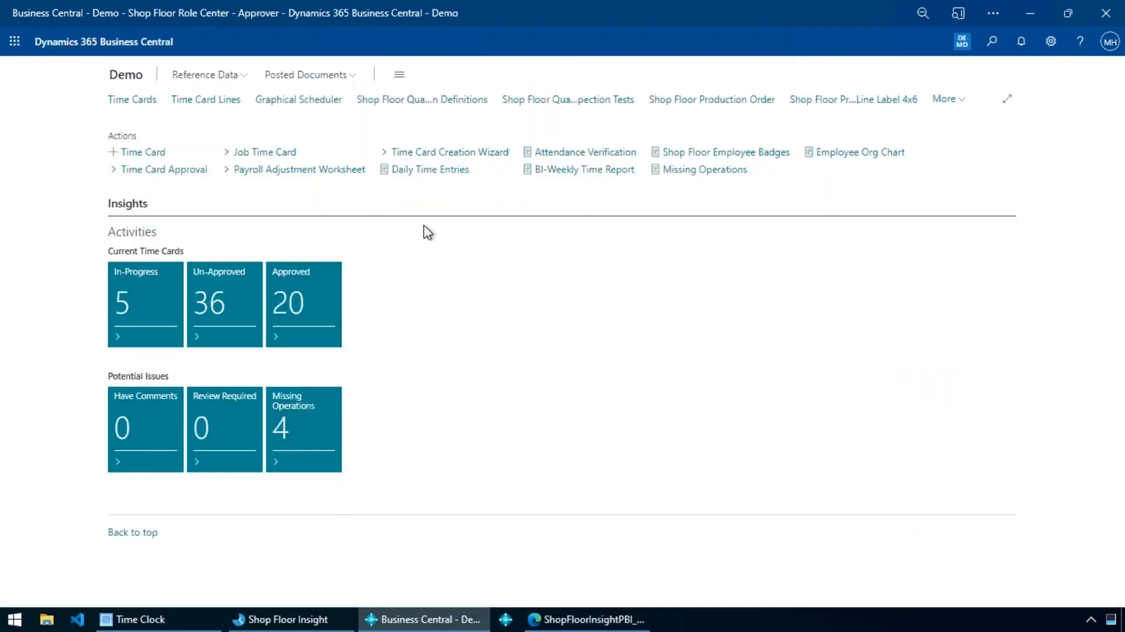
pyautogui.click(944, 100)
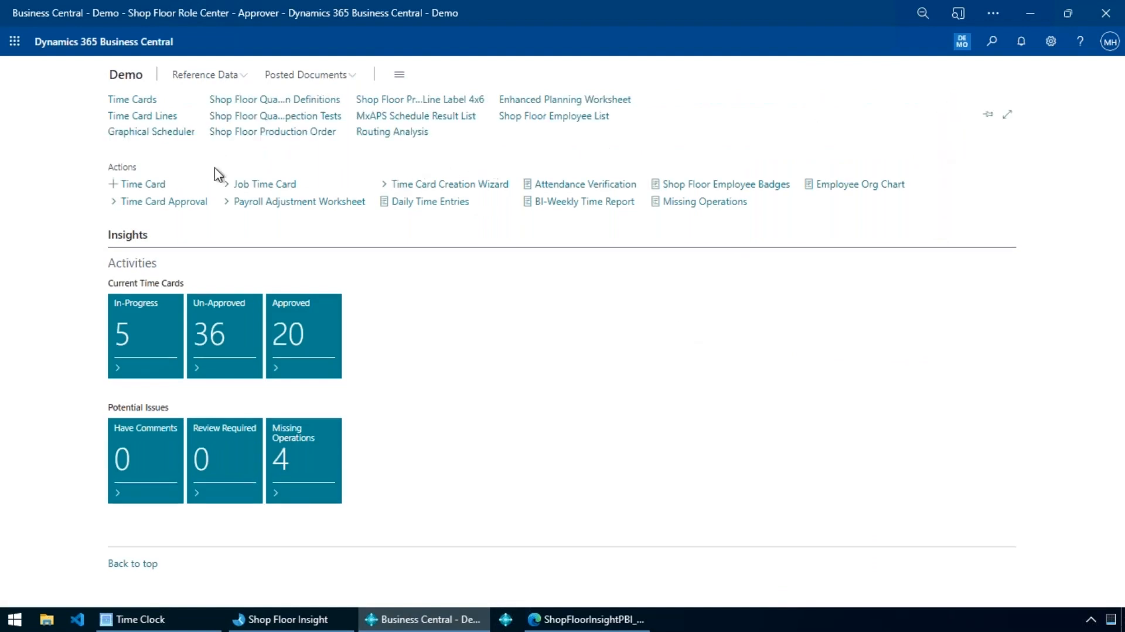
pyautogui.click(165, 138)
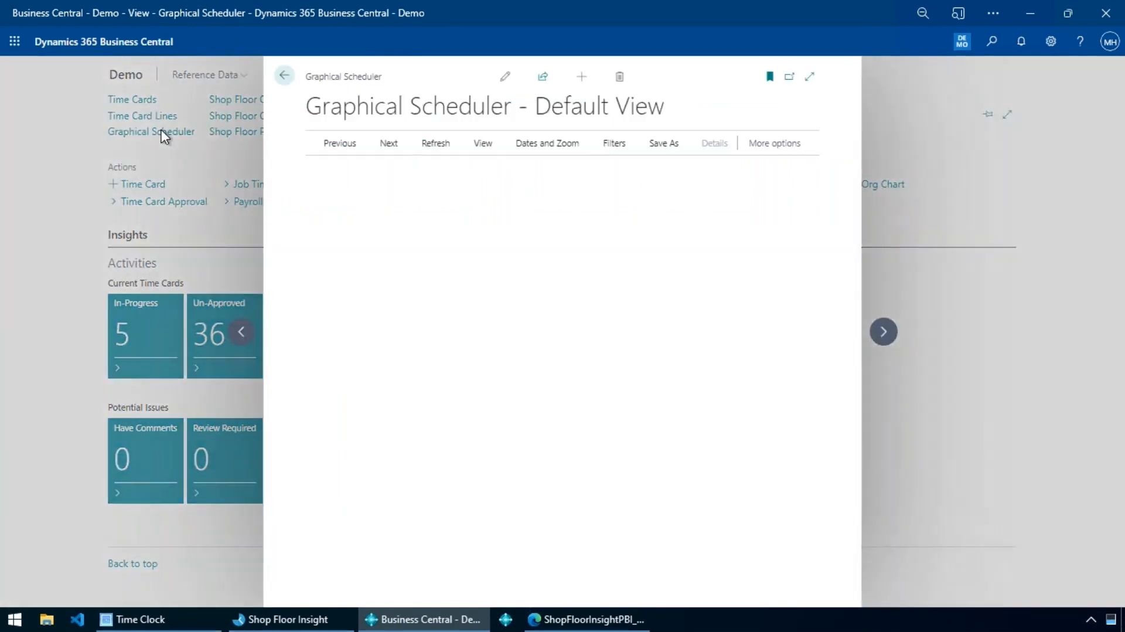
pyautogui.click(811, 86)
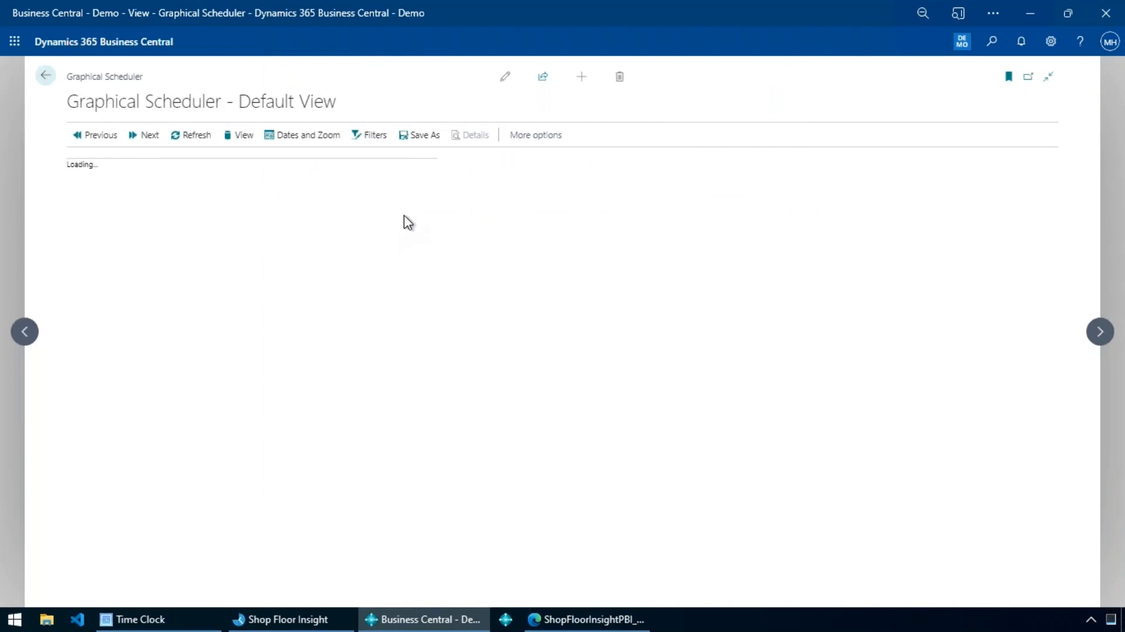
# Examine straight shear and 4000 WATT LASER operations in the Graphical Scheduler and the routing link to 90T BRAKES, and close the scheduler.
pyautogui.moveTo(297, 285)
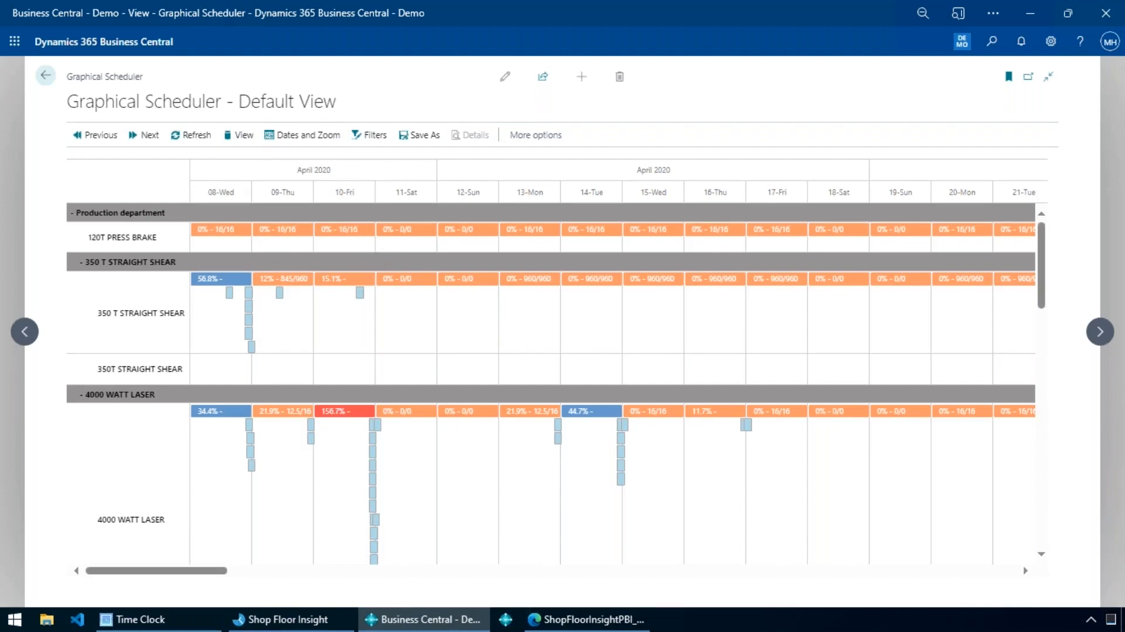
pyautogui.click(249, 295)
pyautogui.click(277, 293)
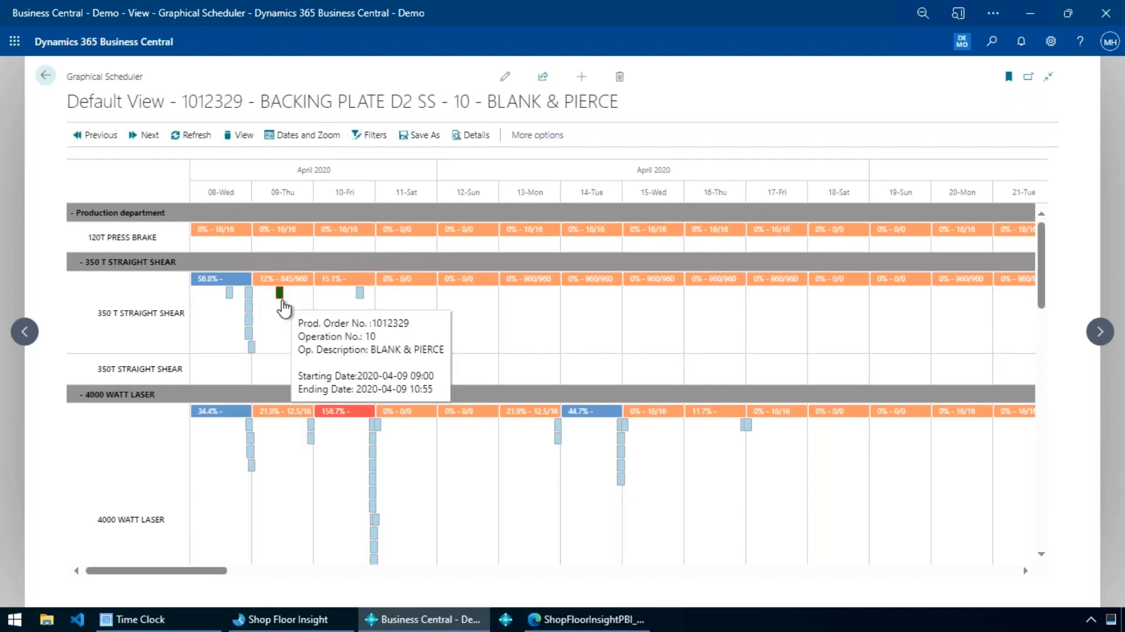
pyautogui.scroll(-5, 390, 393)
pyautogui.click(375, 360)
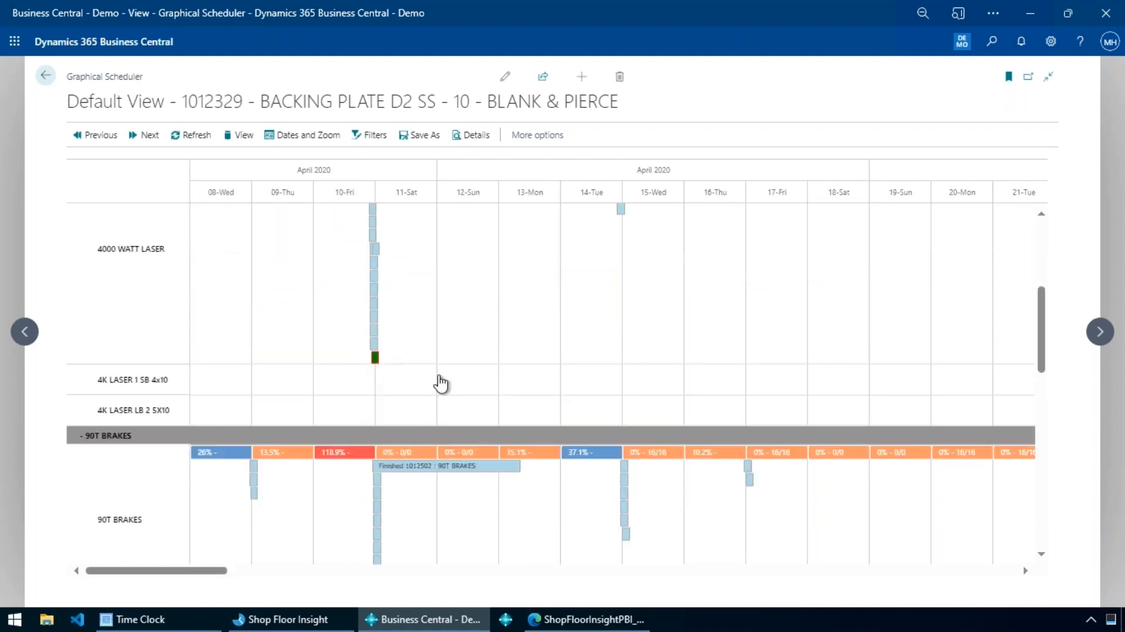
pyautogui.scroll(-4, 441, 385)
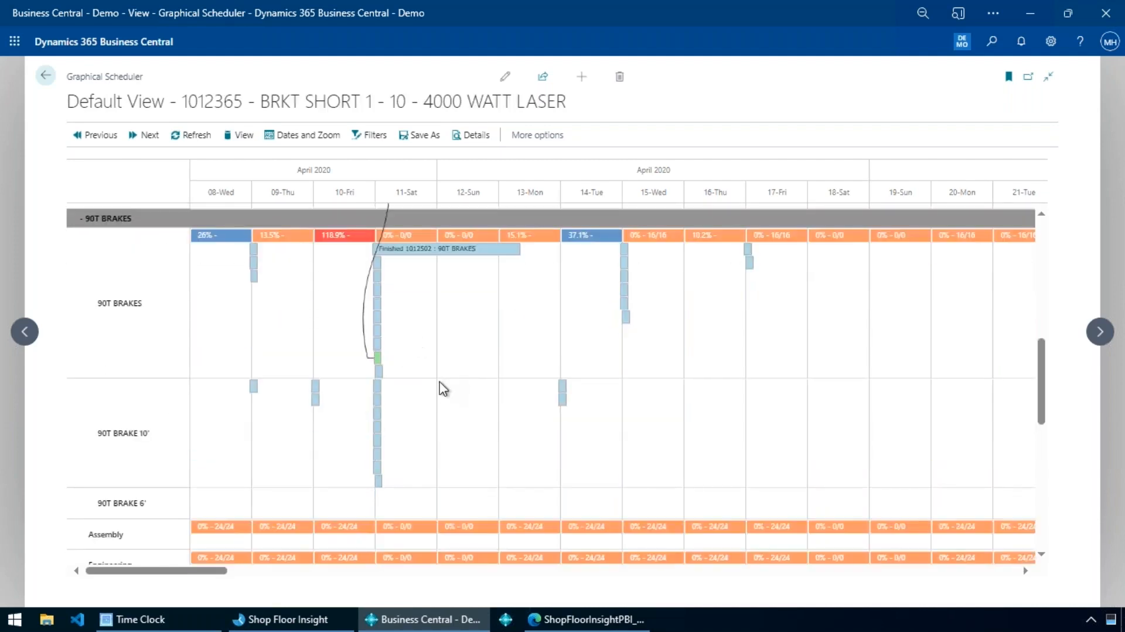
pyautogui.scroll(2, 444, 380)
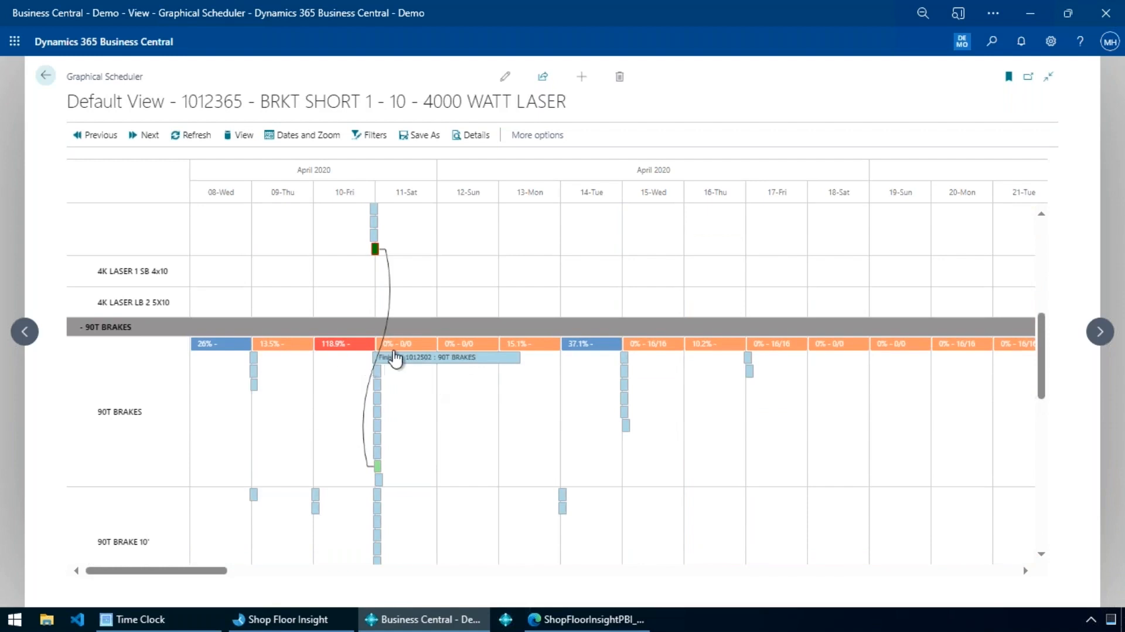
pyautogui.scroll(3, 398, 315)
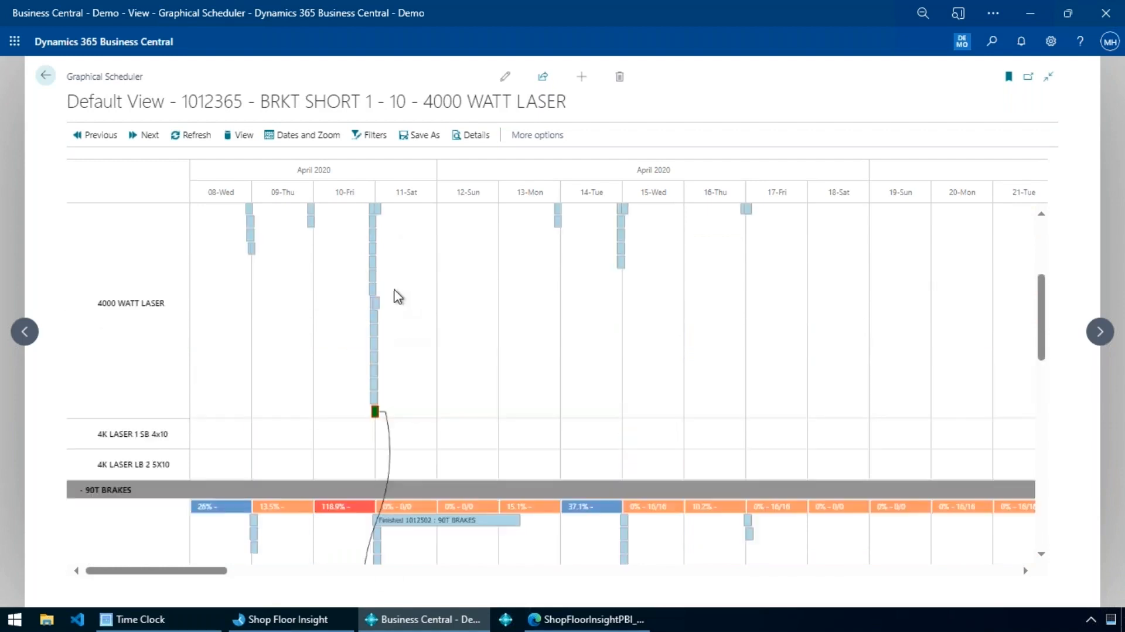
pyautogui.scroll(4, 398, 297)
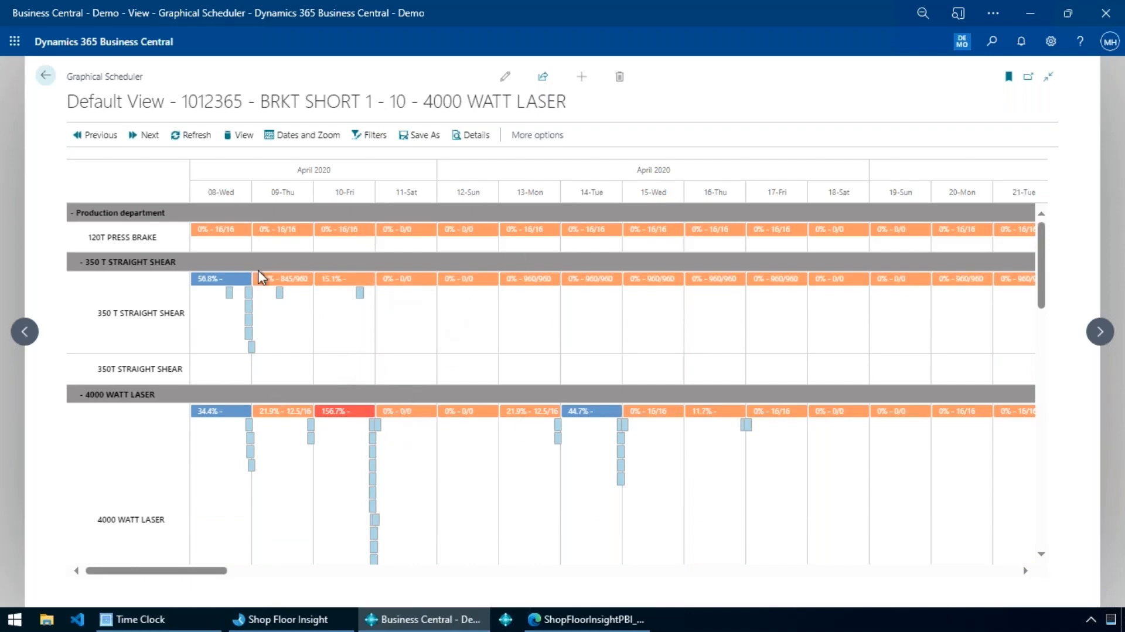
pyautogui.press('Escape')
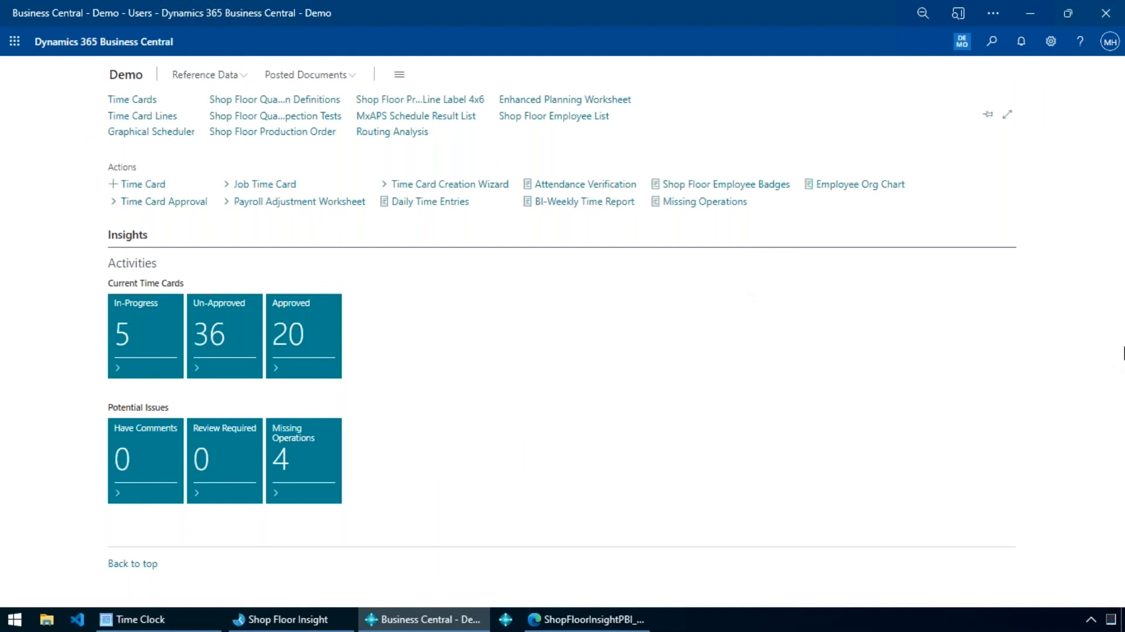
# Switch to the CT30P mobile device window showing the CRONUS Demo time overview.
pyautogui.hotkey('alt', 'Tab')
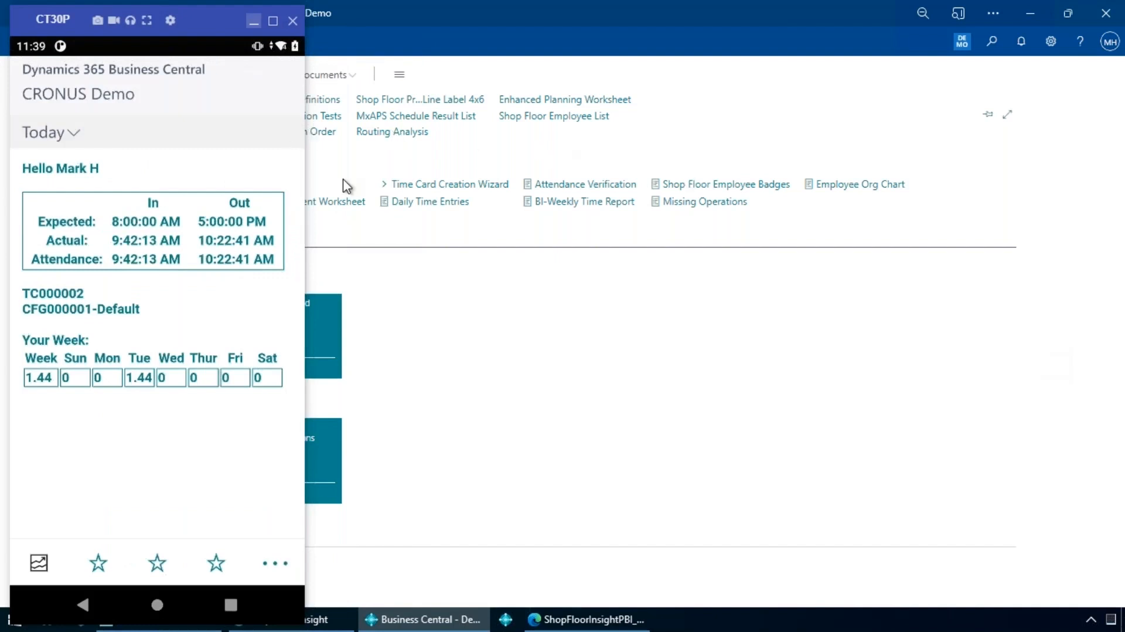
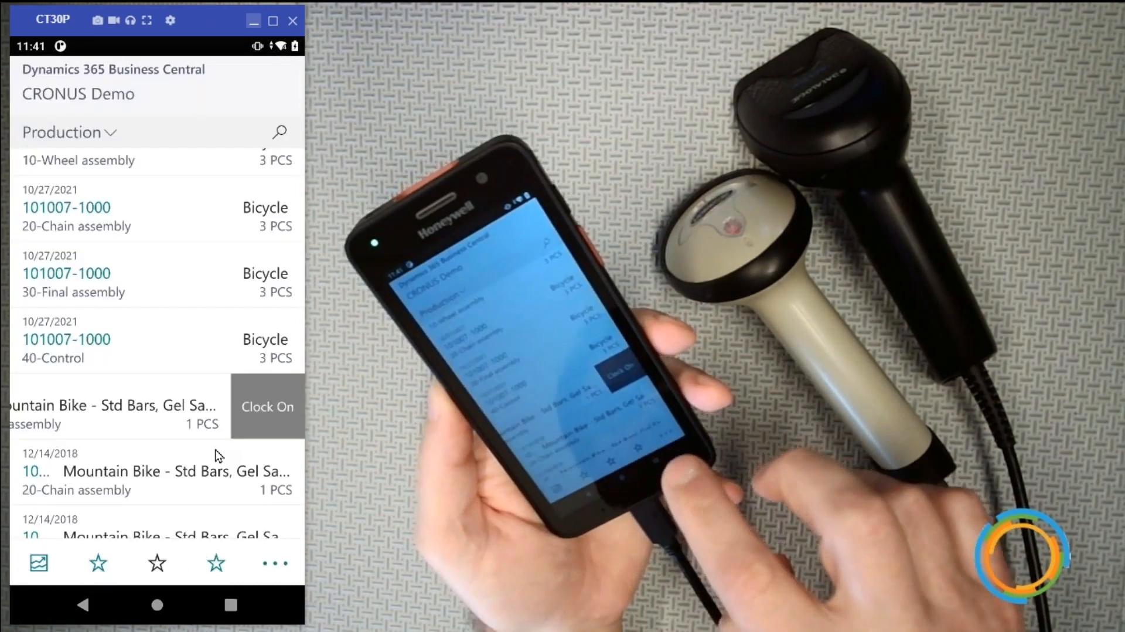
pyautogui.scroll(5, 215, 451)
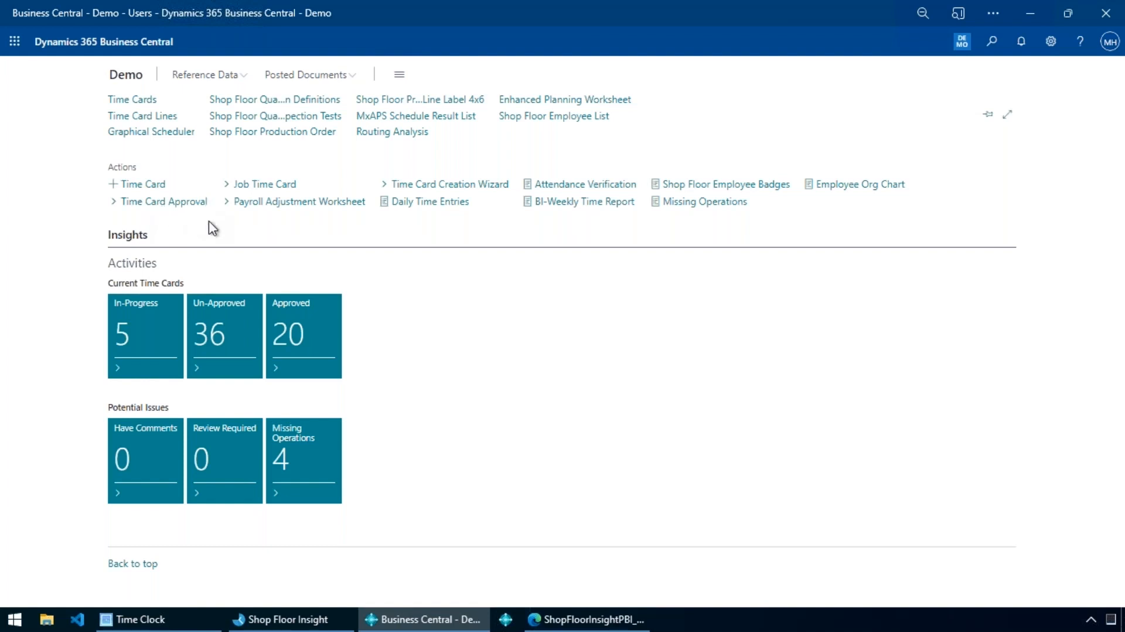
# Open time card TC000524 from the Time Cards list and collapse its General section.
pyautogui.click(138, 104)
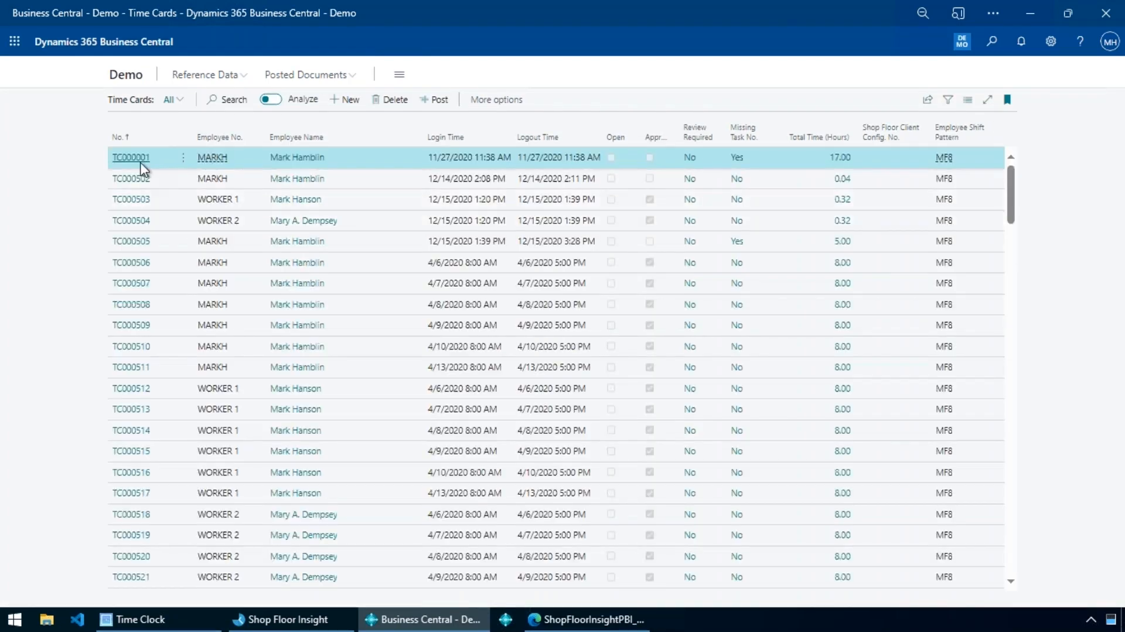
pyautogui.scroll(-6, 318, 301)
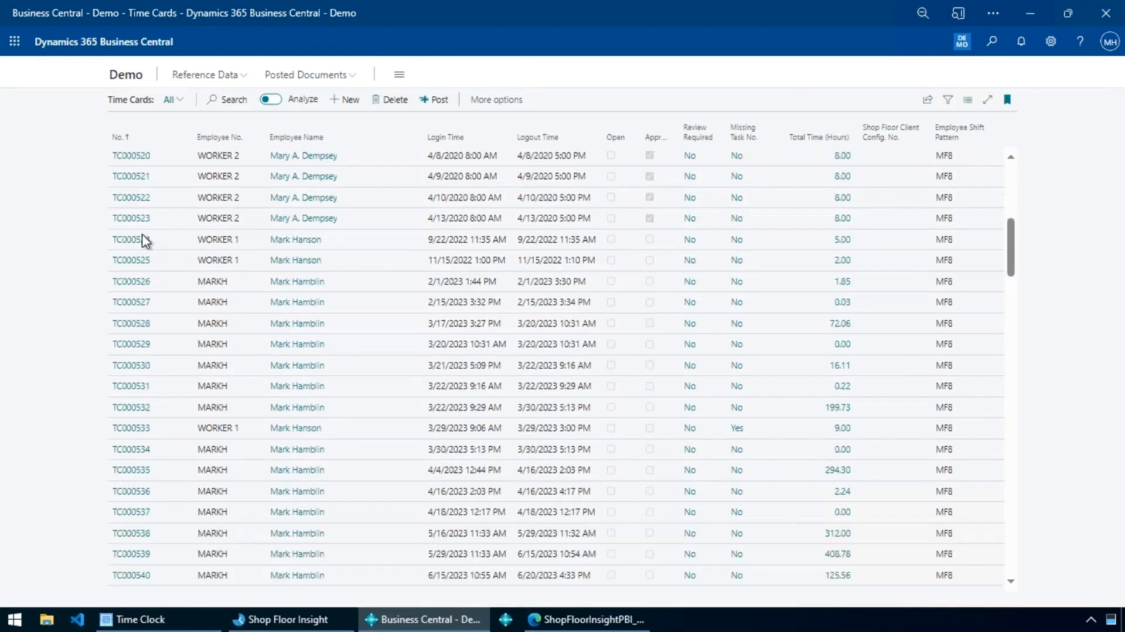
pyautogui.click(139, 240)
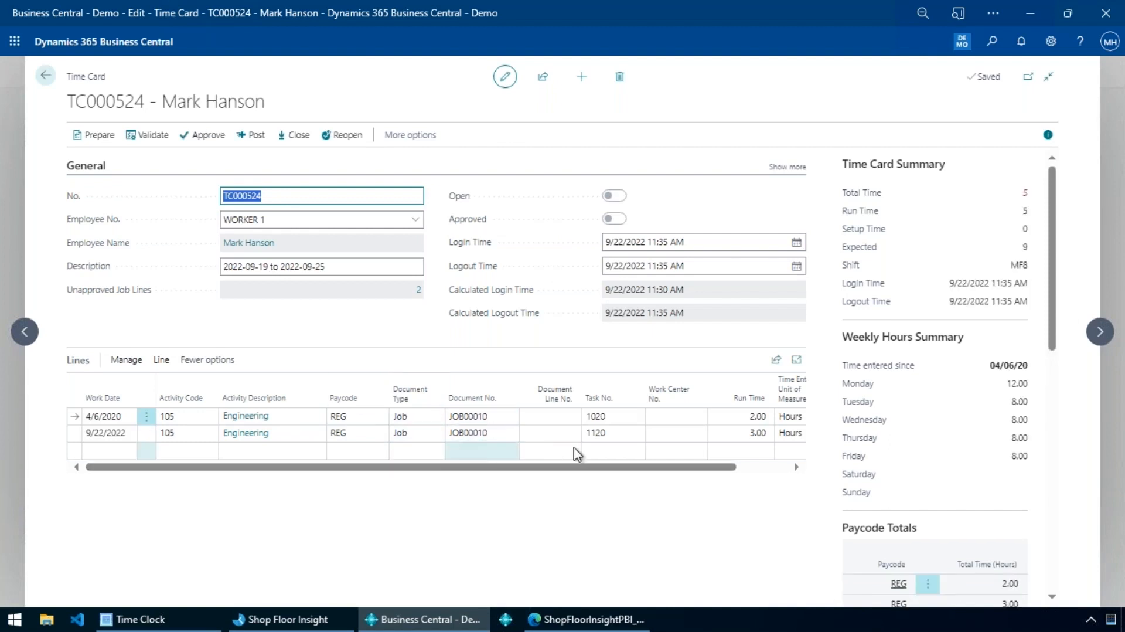
pyautogui.click(85, 166)
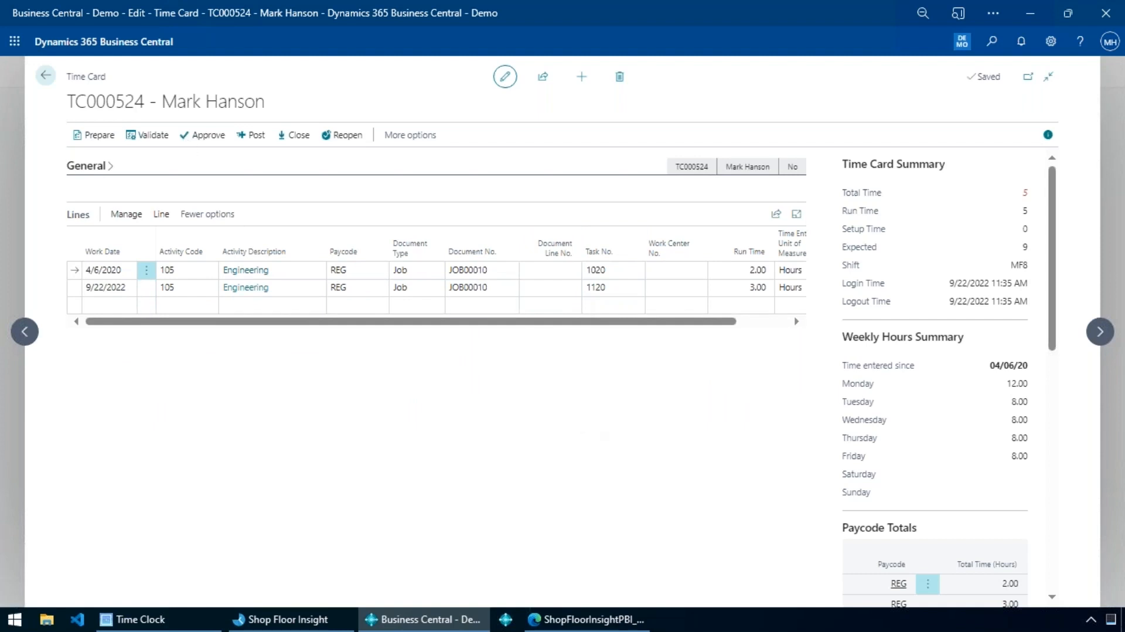
# Review the time card's hour summaries, paycode totals, job details and In/Out pictures, and return to the Demo role center.
pyautogui.moveTo(67, 76); pyautogui.dragTo(106, 74)
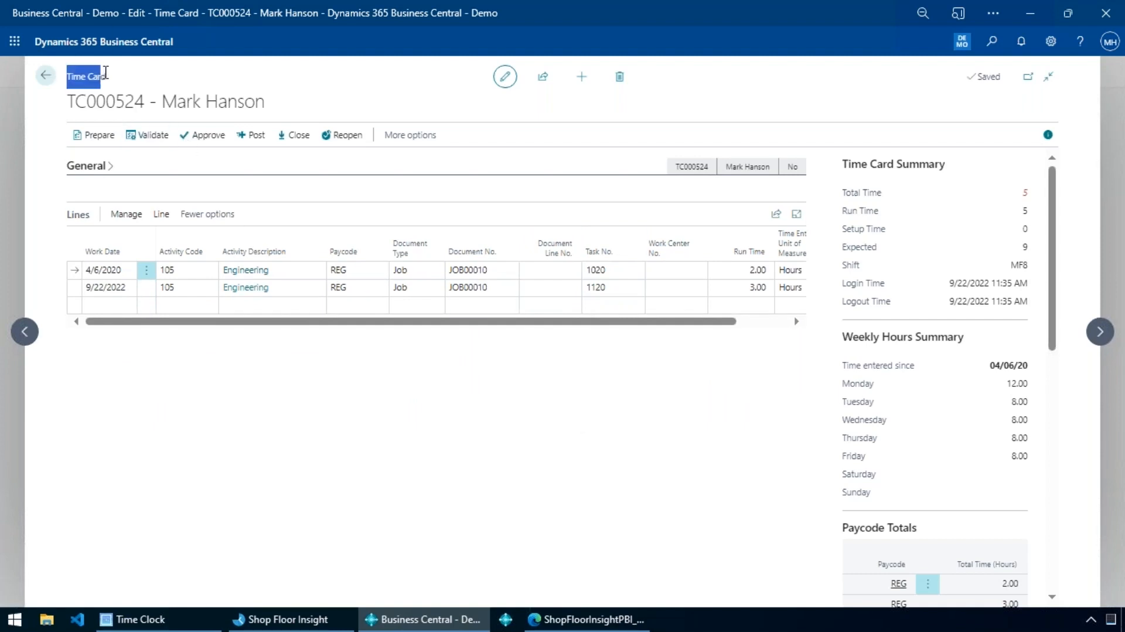
pyautogui.click(115, 79)
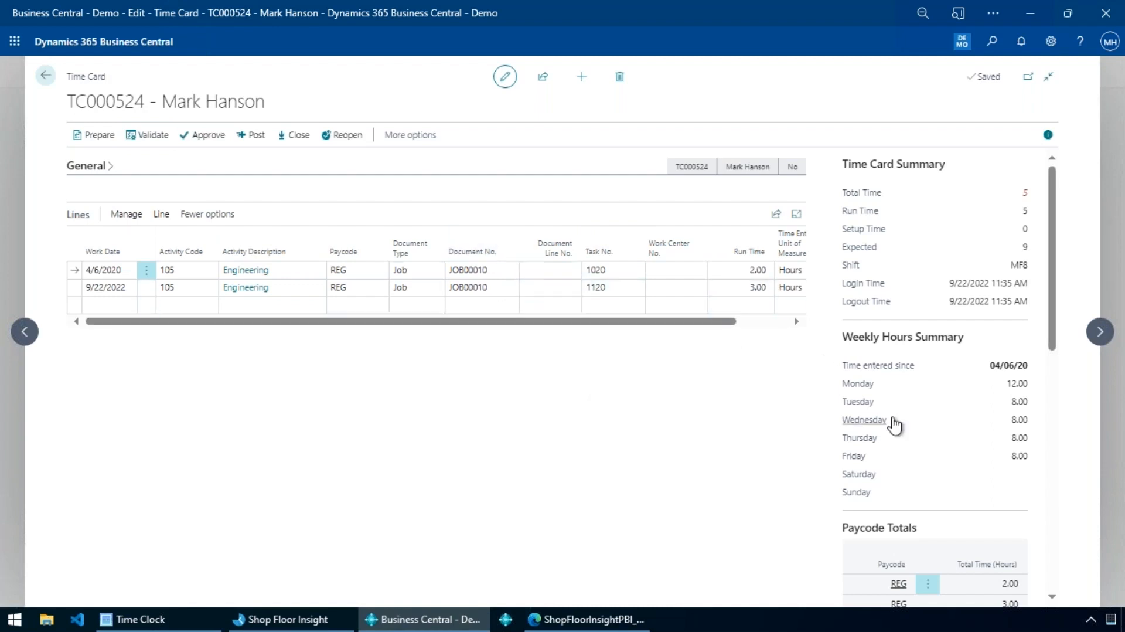
pyautogui.scroll(-10, 894, 424)
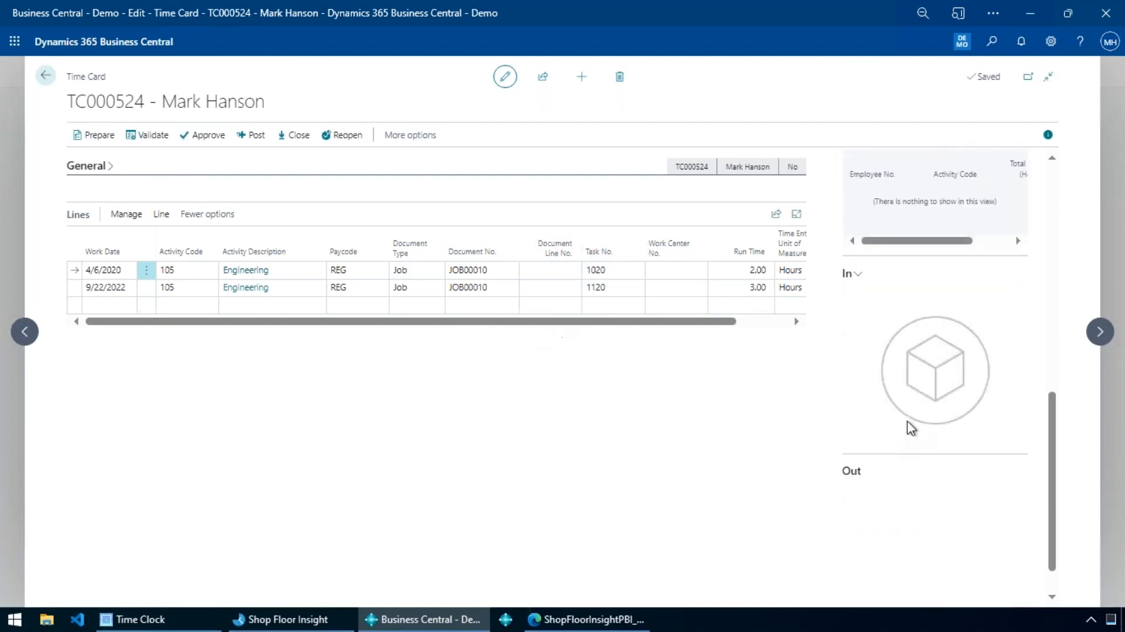
pyautogui.scroll(-1, 922, 467)
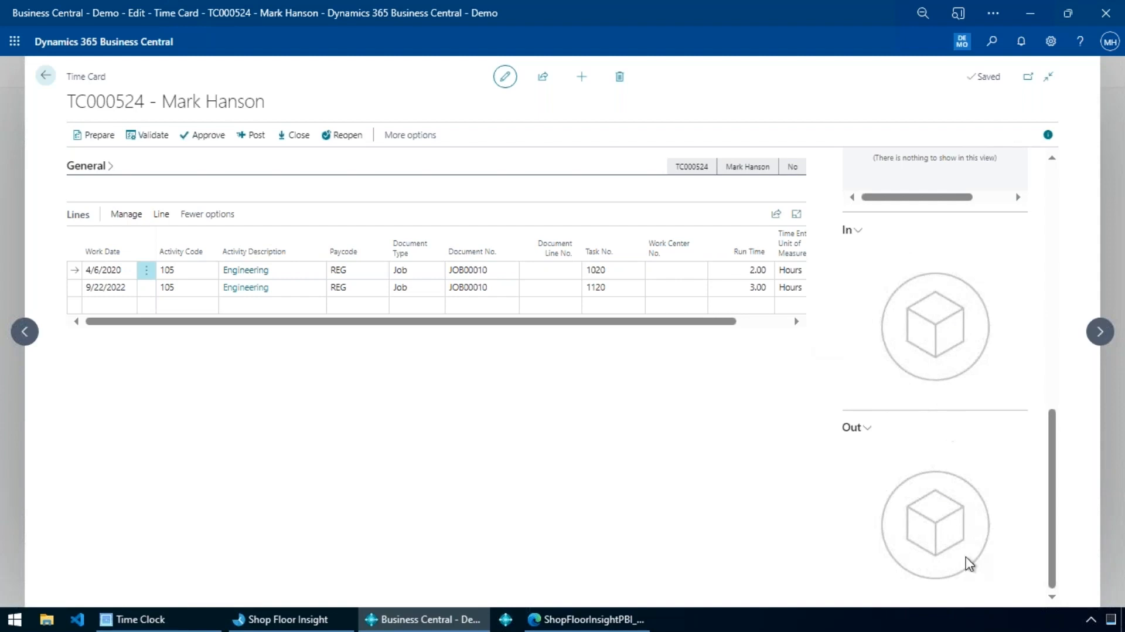
pyautogui.scroll(3, 968, 561)
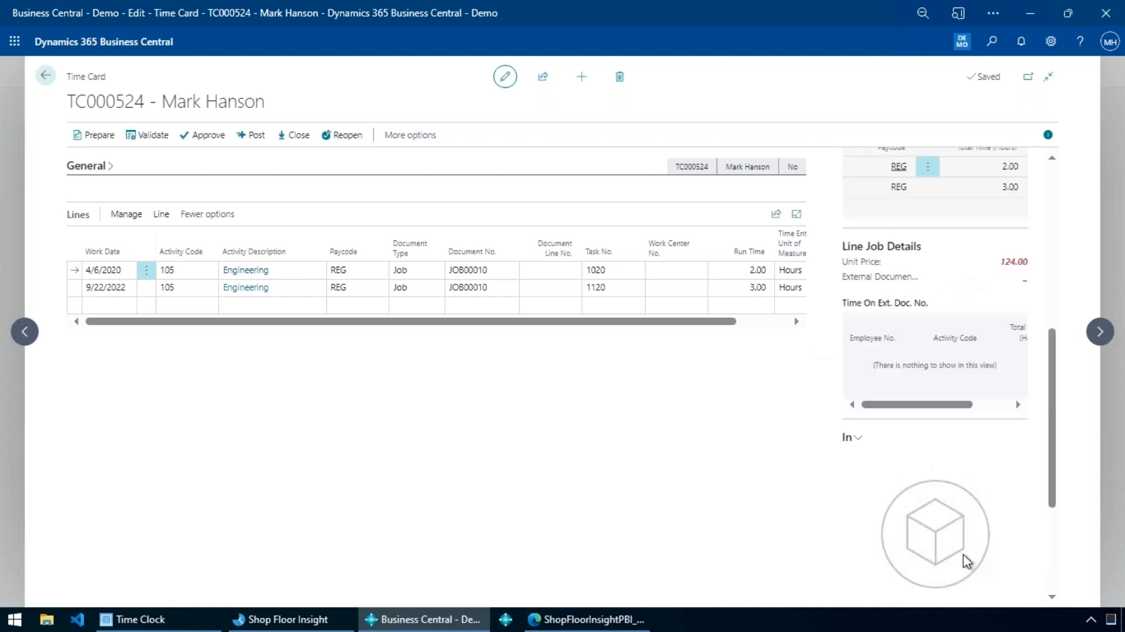
pyautogui.scroll(6, 965, 558)
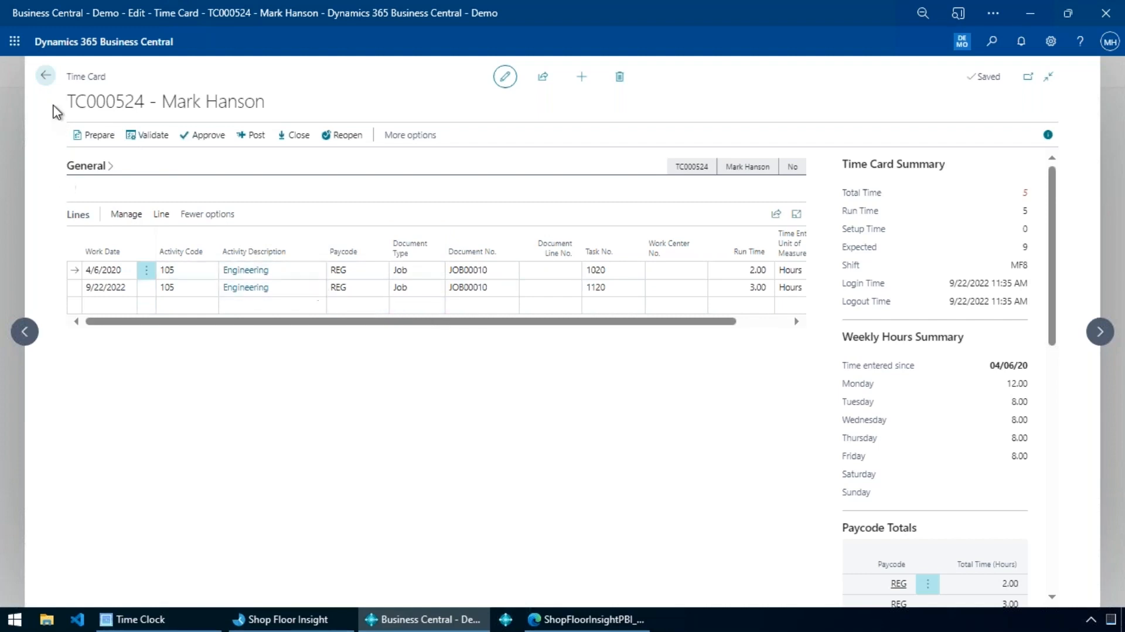
pyautogui.click(45, 75)
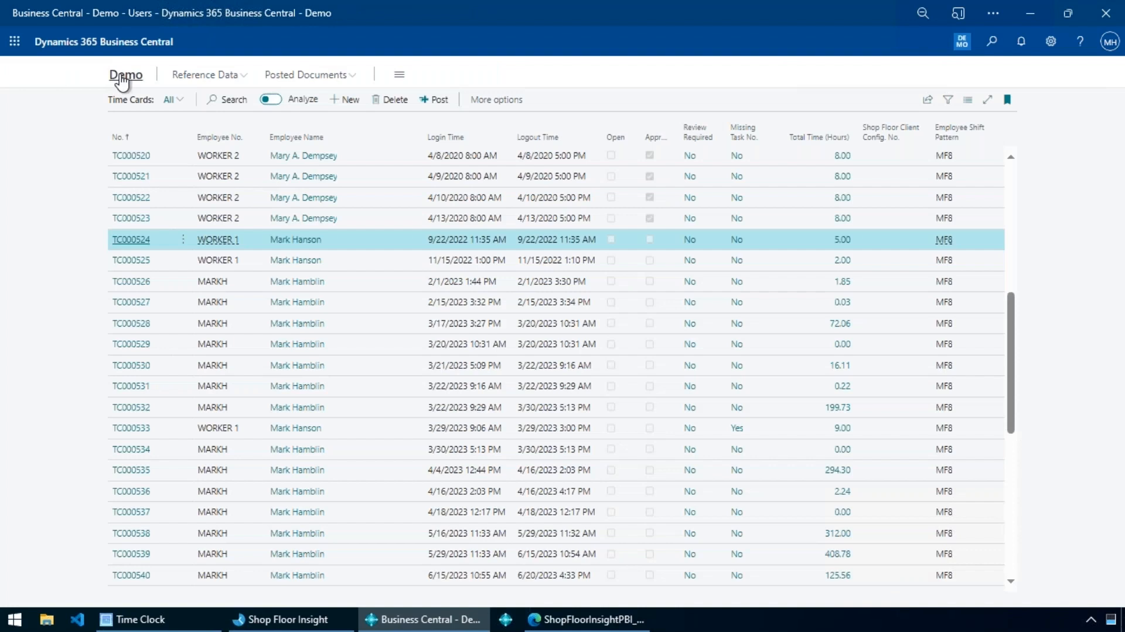
pyautogui.click(125, 75)
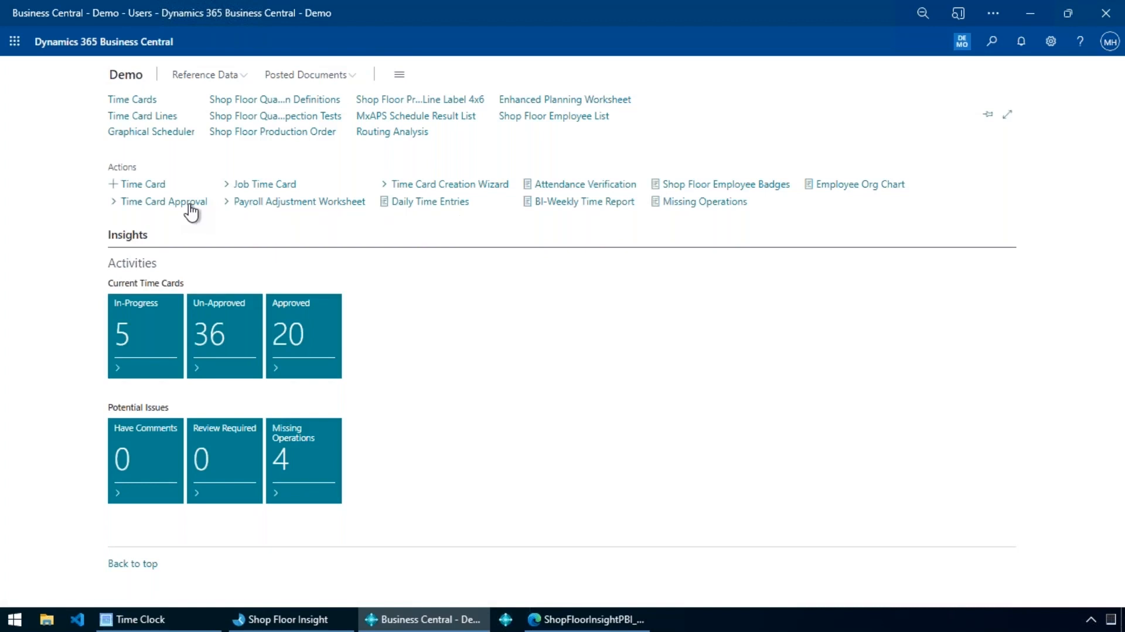
# Open Time Card Approval, turn on Show Open Cards, and collapse the filter options.
pyautogui.click(189, 202)
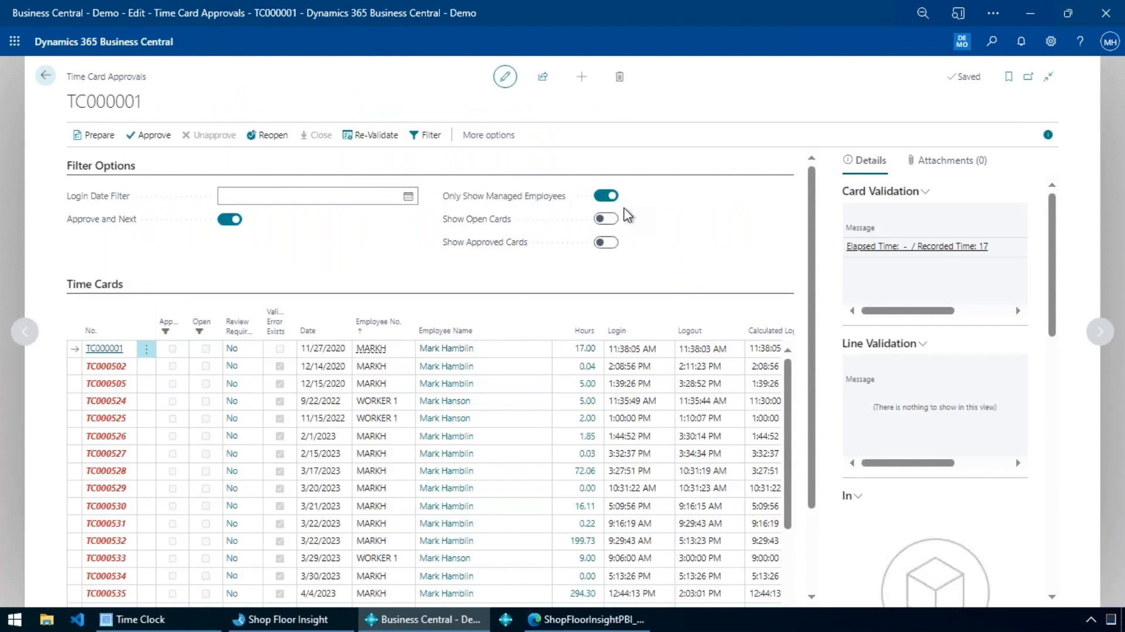
pyautogui.click(609, 220)
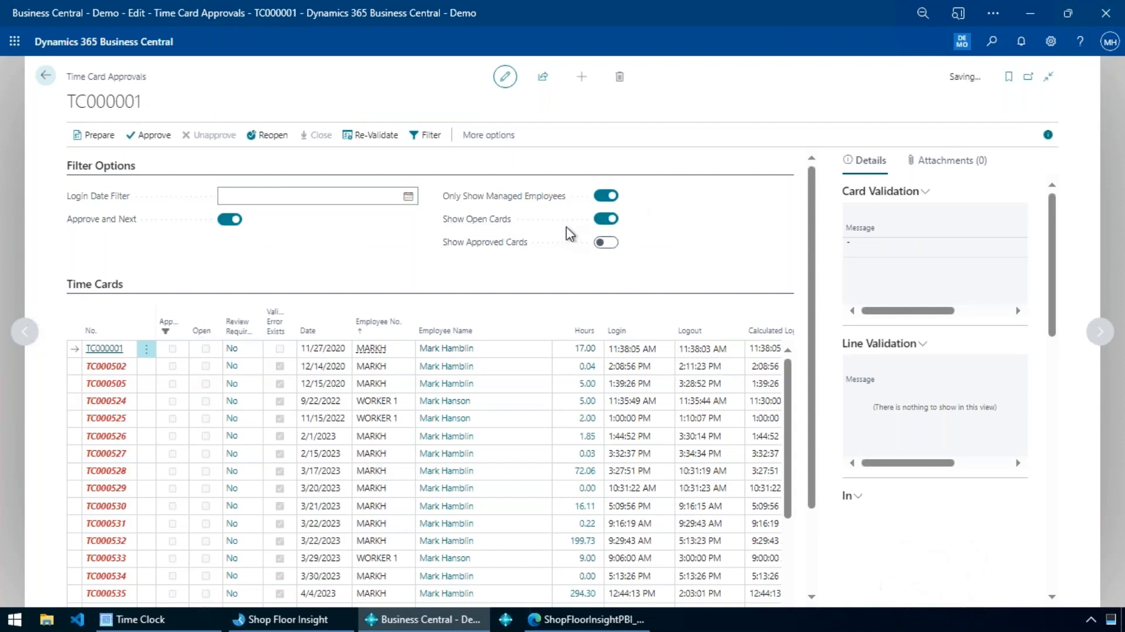
pyautogui.click(102, 165)
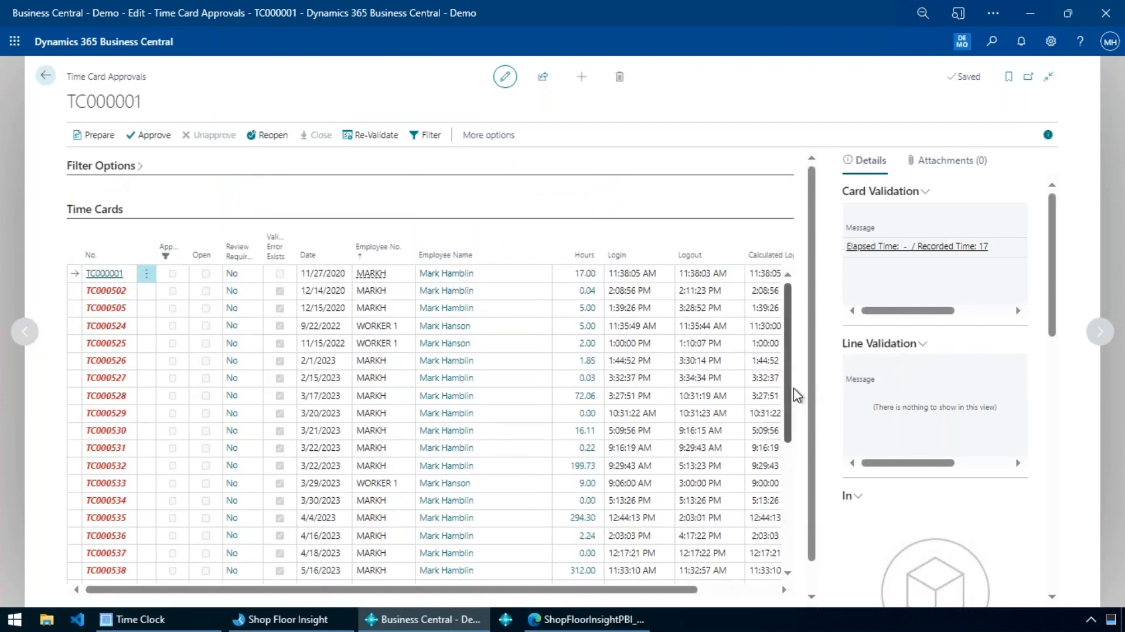
# Examine the actual and calculated login and logout times of the most recent time cards, especially TC000560.
pyautogui.scroll(-6, 724, 402)
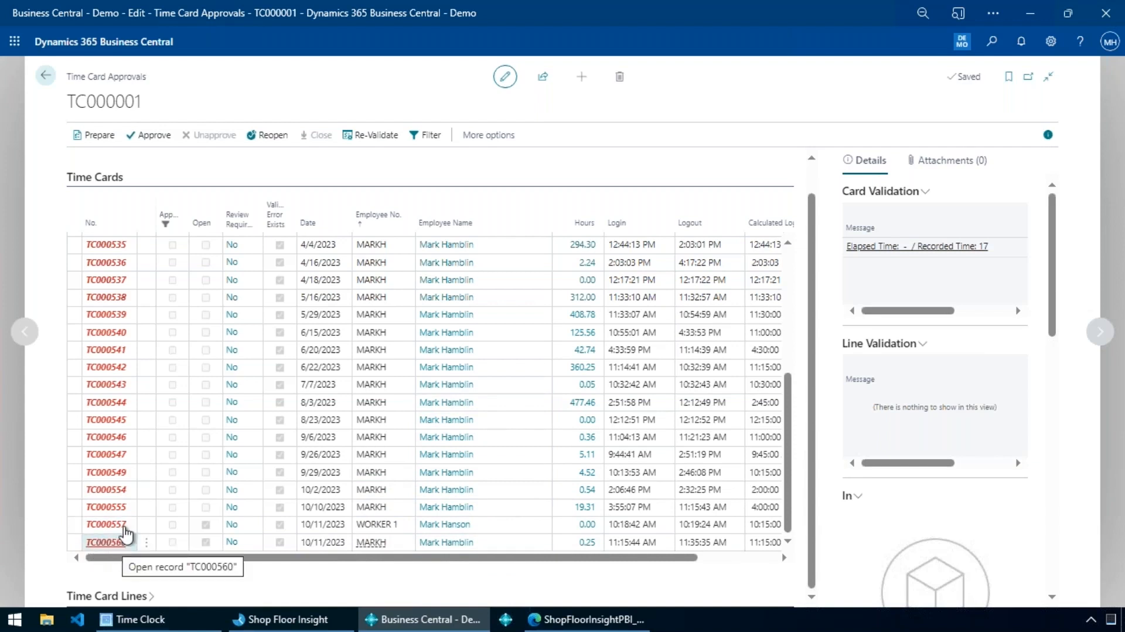
pyautogui.moveTo(282, 229)
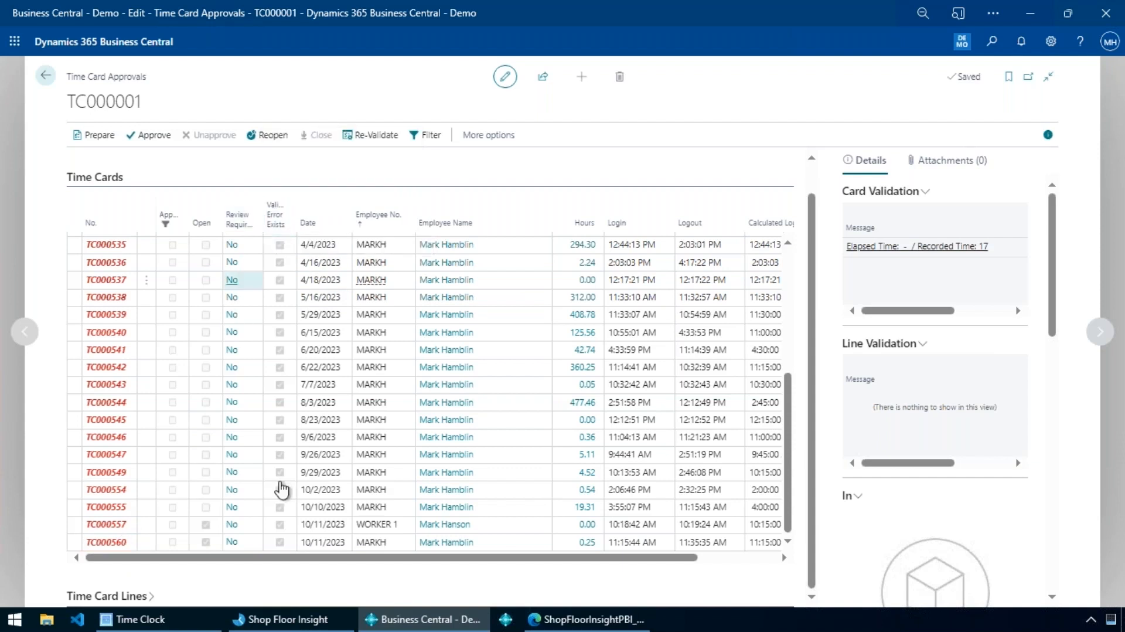
pyautogui.click(309, 543)
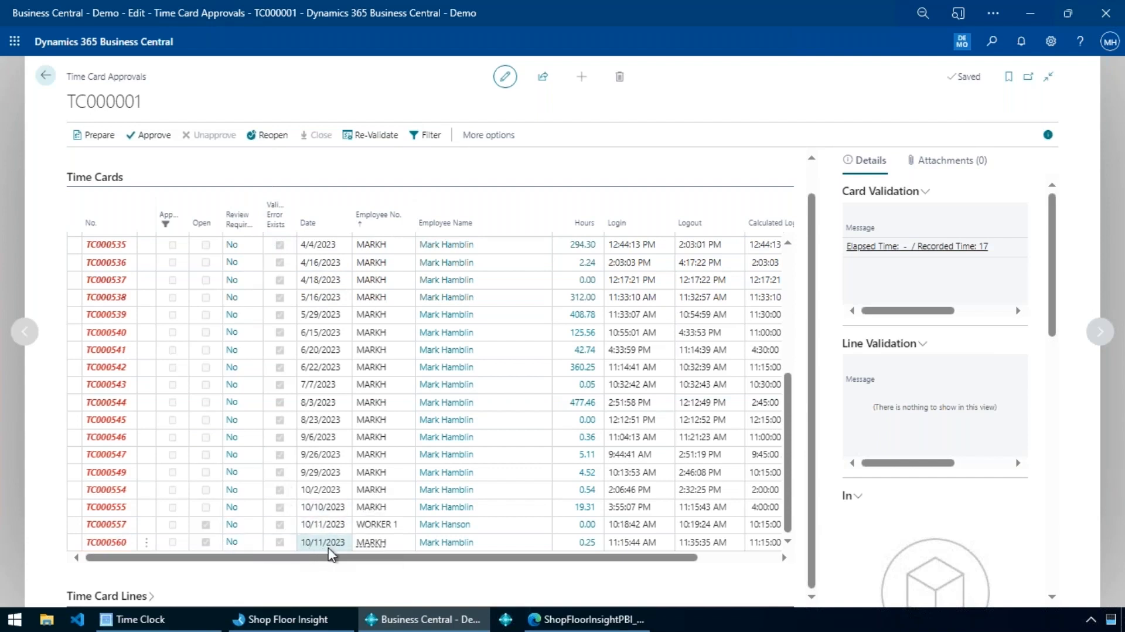
pyautogui.hscroll(3, 422, 571)
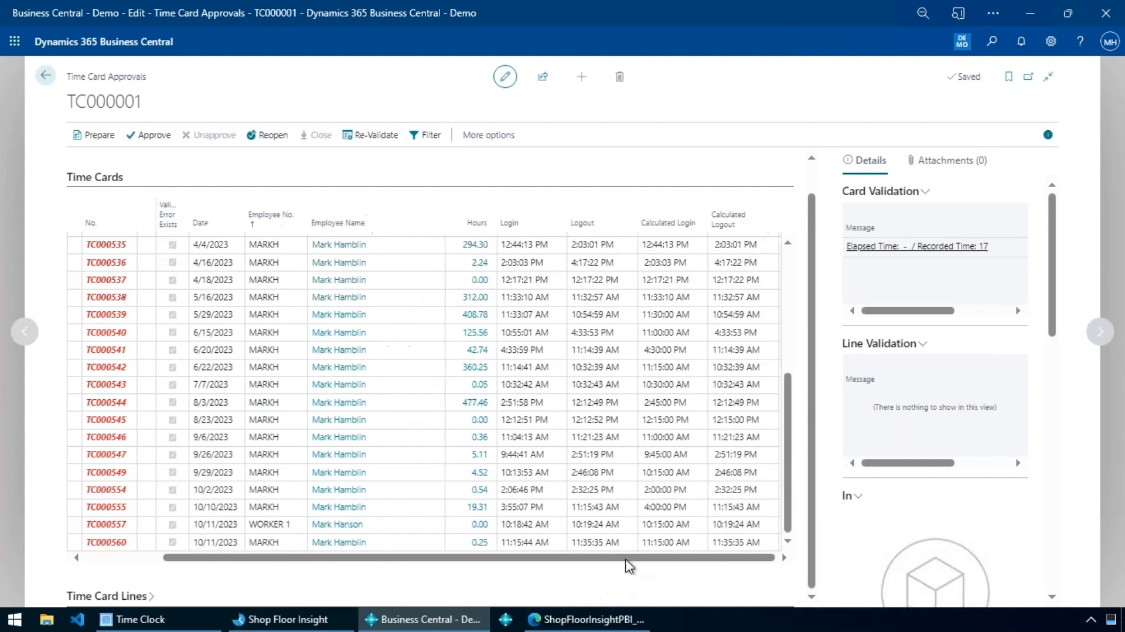
pyautogui.click(604, 549)
pyautogui.click(521, 540)
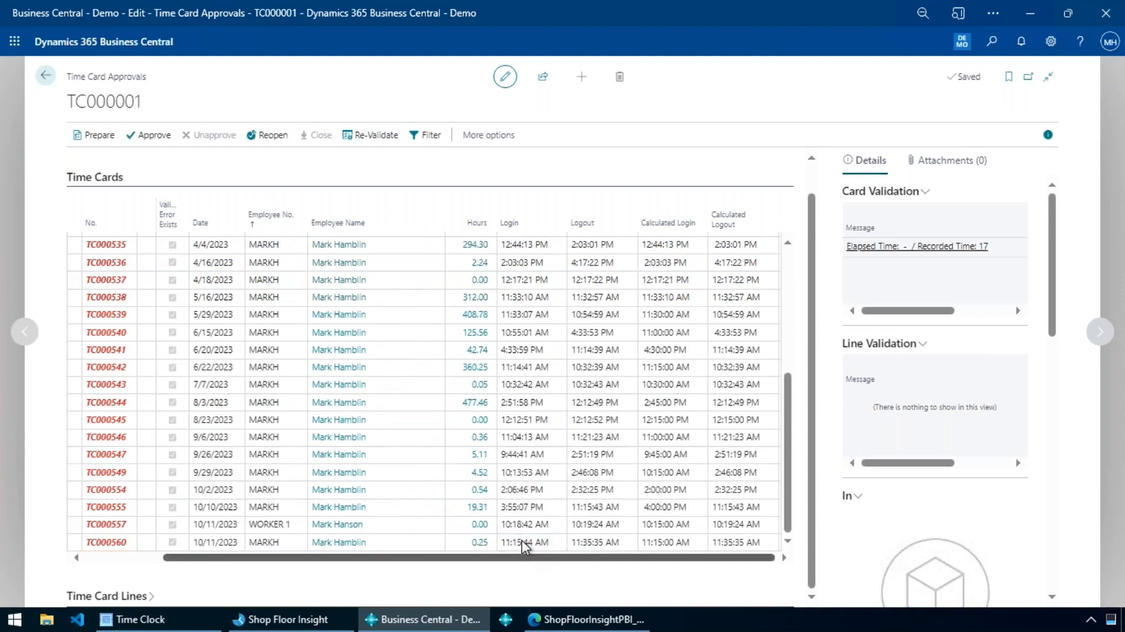
pyautogui.click(588, 542)
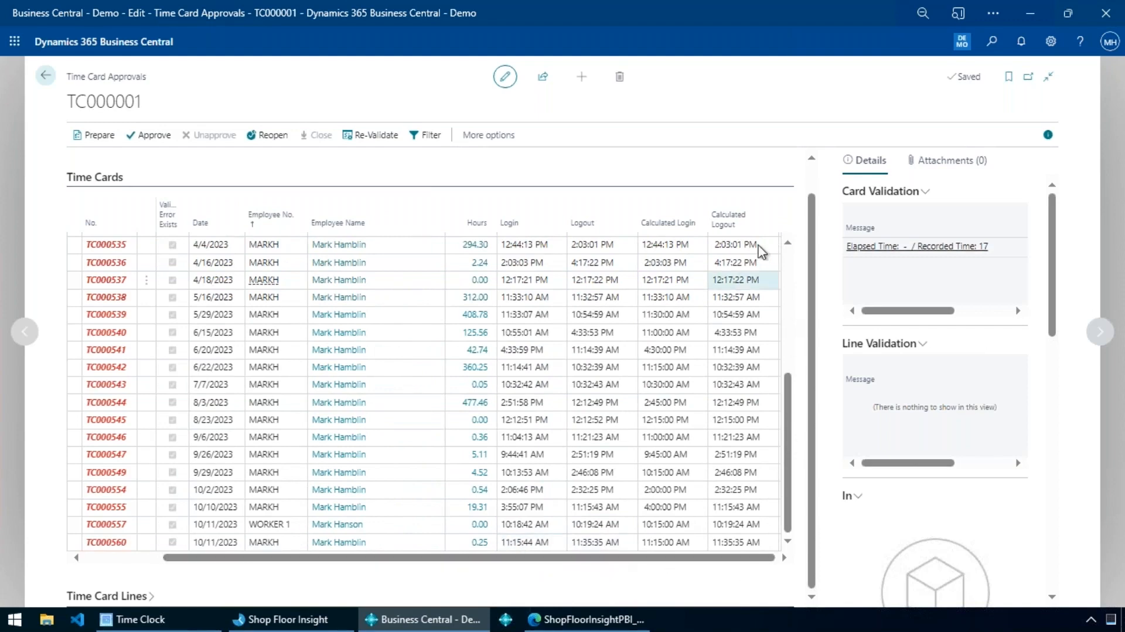
pyautogui.click(718, 240)
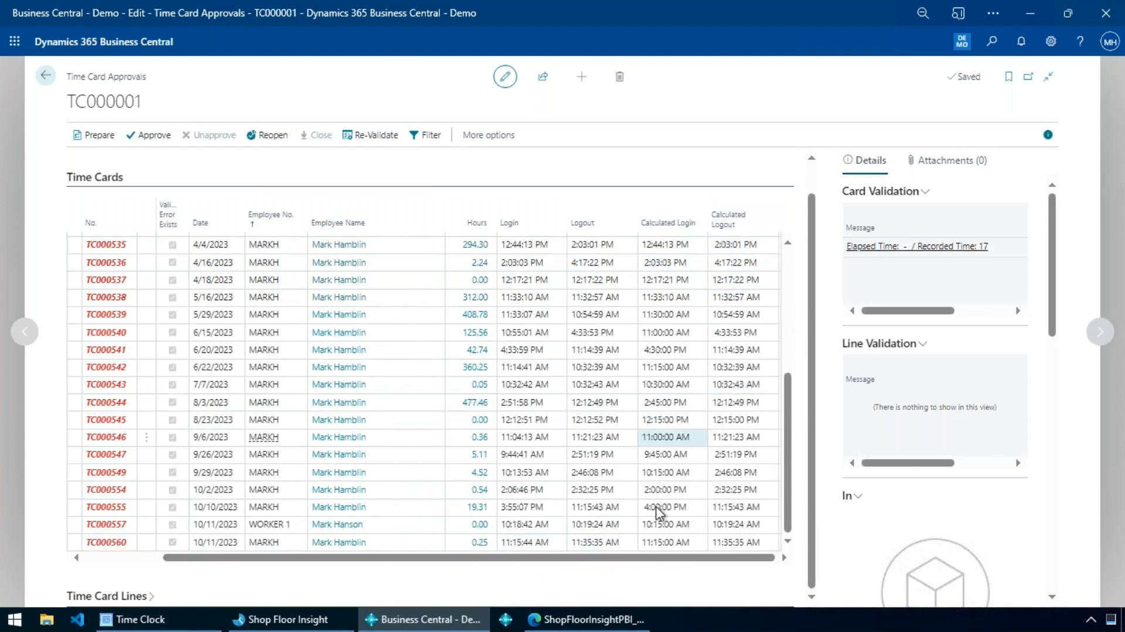
pyautogui.click(664, 491)
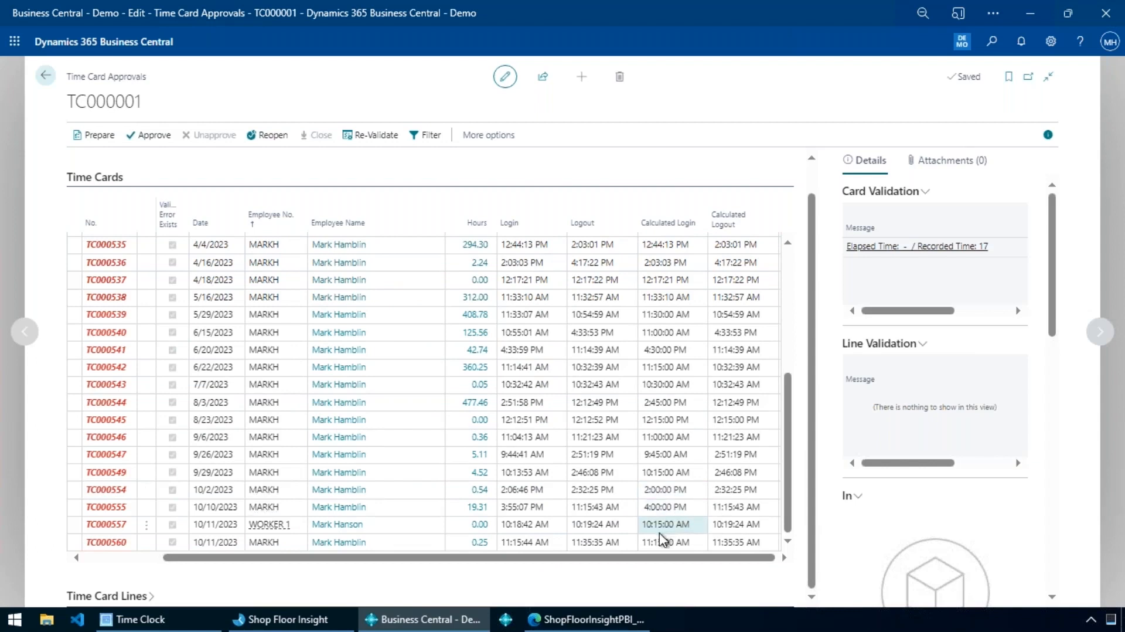
pyautogui.click(599, 546)
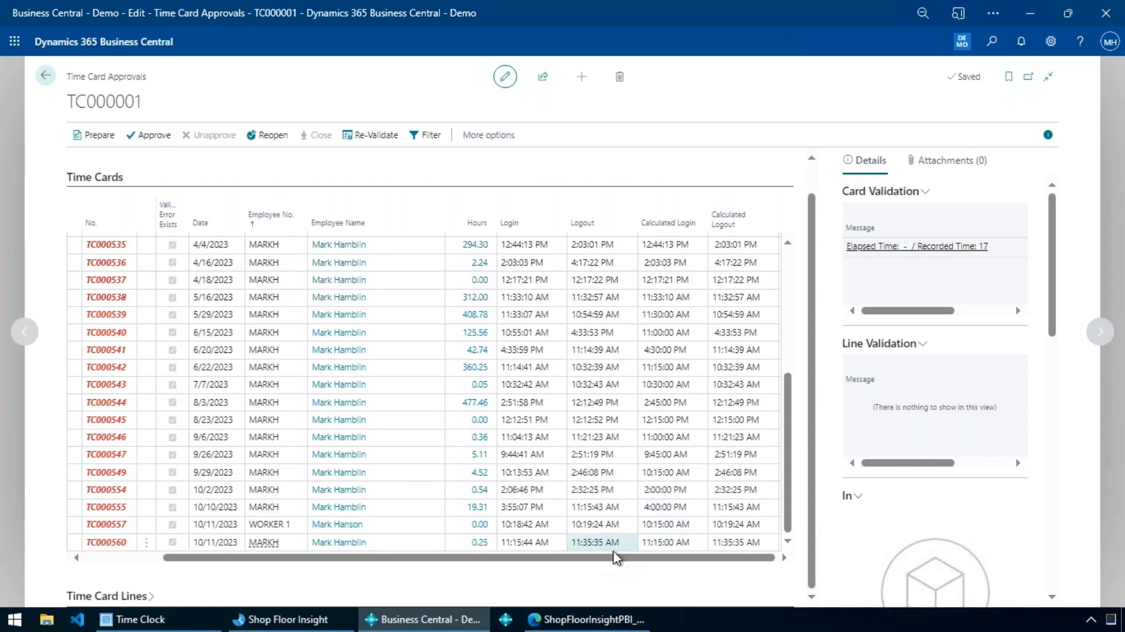
pyautogui.click(518, 542)
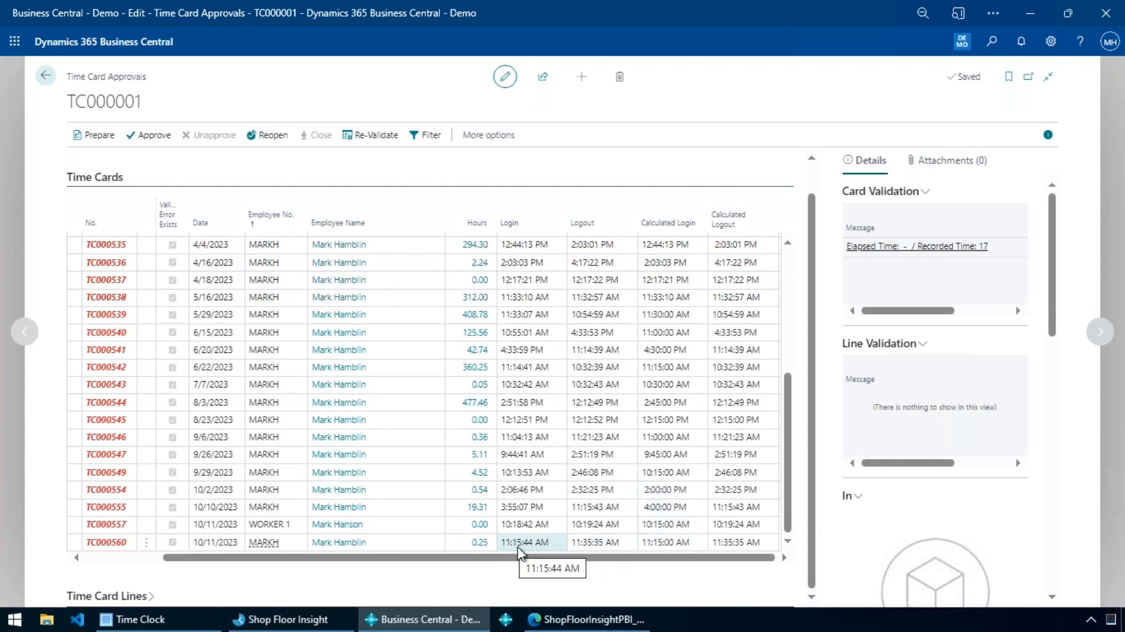
pyautogui.click(601, 547)
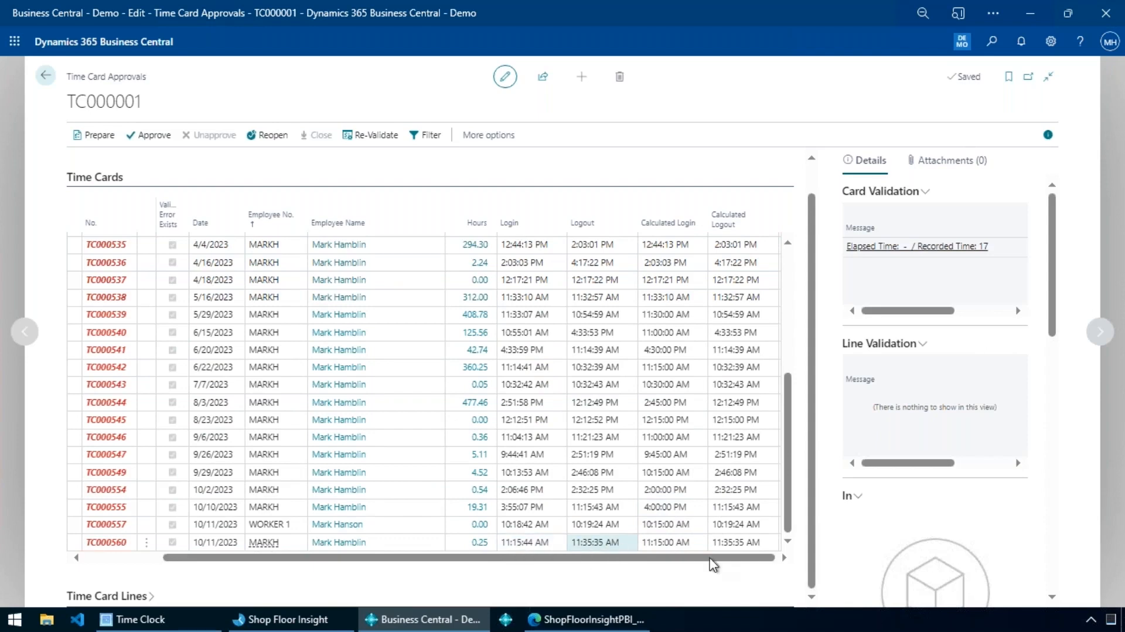
pyautogui.click(662, 545)
pyautogui.click(604, 546)
pyautogui.click(685, 548)
pyautogui.click(732, 550)
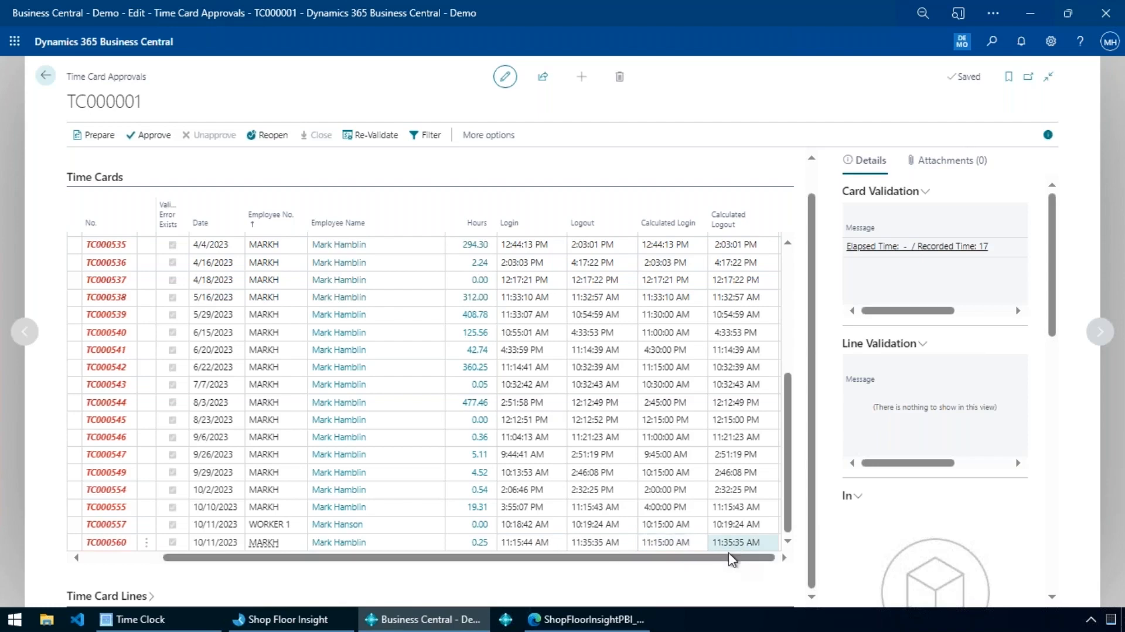
pyautogui.moveTo(738, 560); pyautogui.dragTo(384, 582)
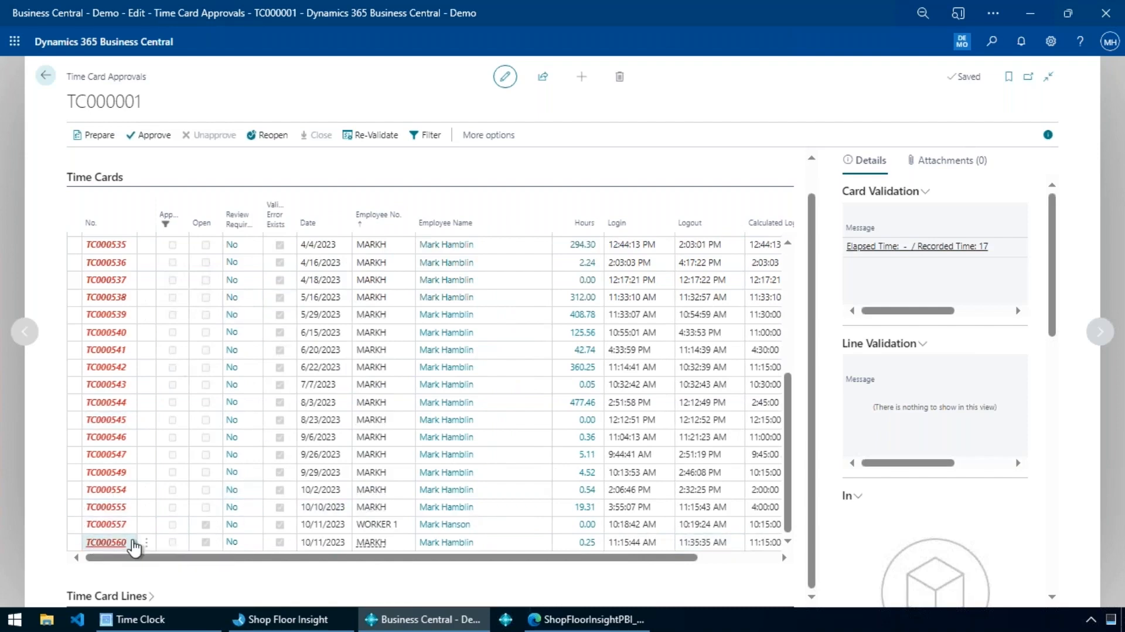
# Select time card TC000560, read through its card validation messages, and expand its time card lines.
pyautogui.click(652, 545)
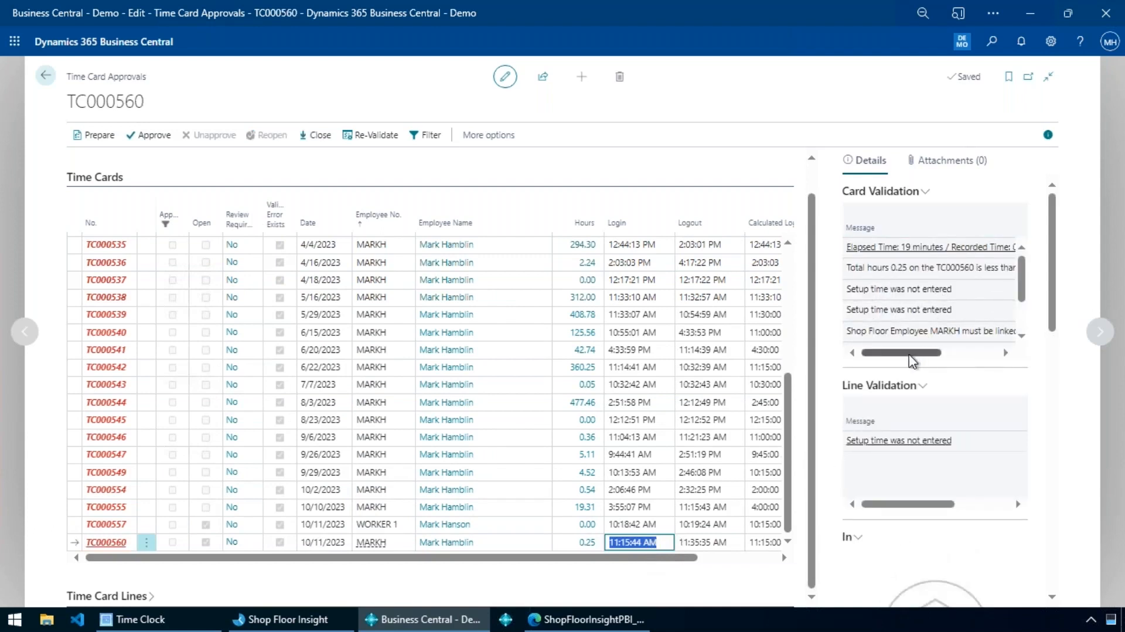
pyautogui.moveTo(912, 360); pyautogui.dragTo(981, 357)
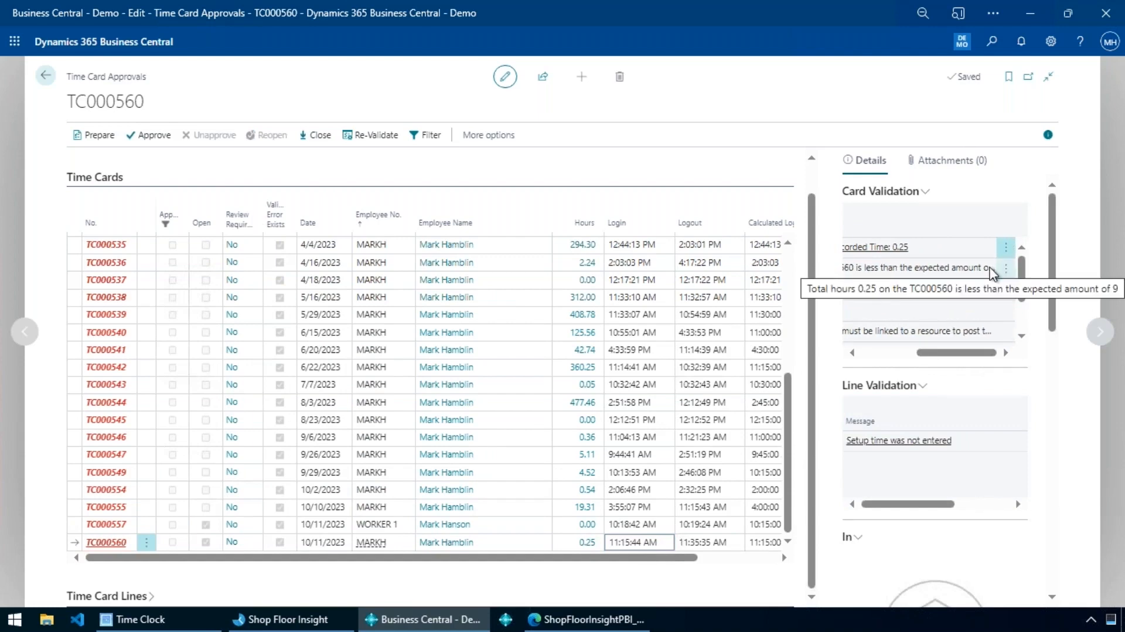
pyautogui.moveTo(973, 352); pyautogui.dragTo(804, 343)
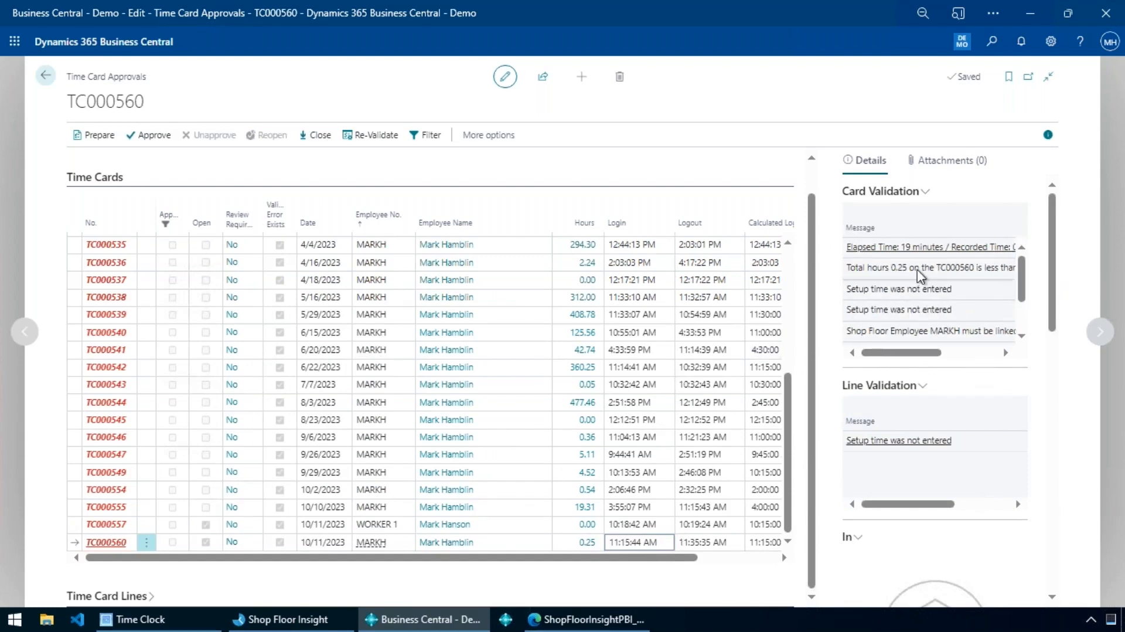
pyautogui.scroll(-1, 921, 289)
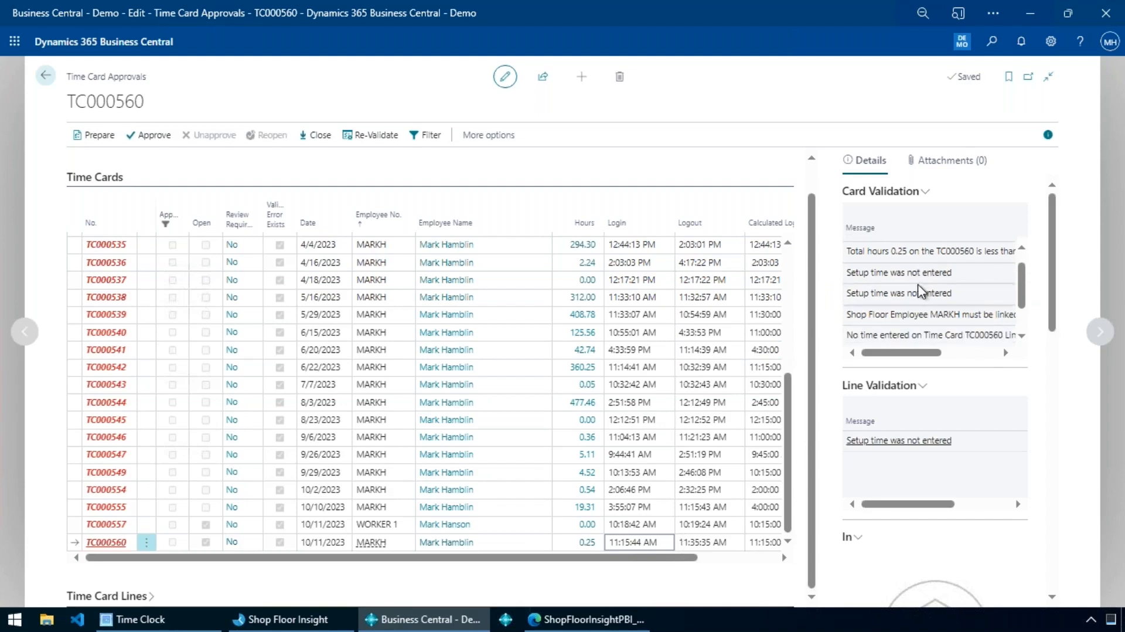
pyautogui.scroll(-1, 903, 279)
pyautogui.scroll(-1, 907, 320)
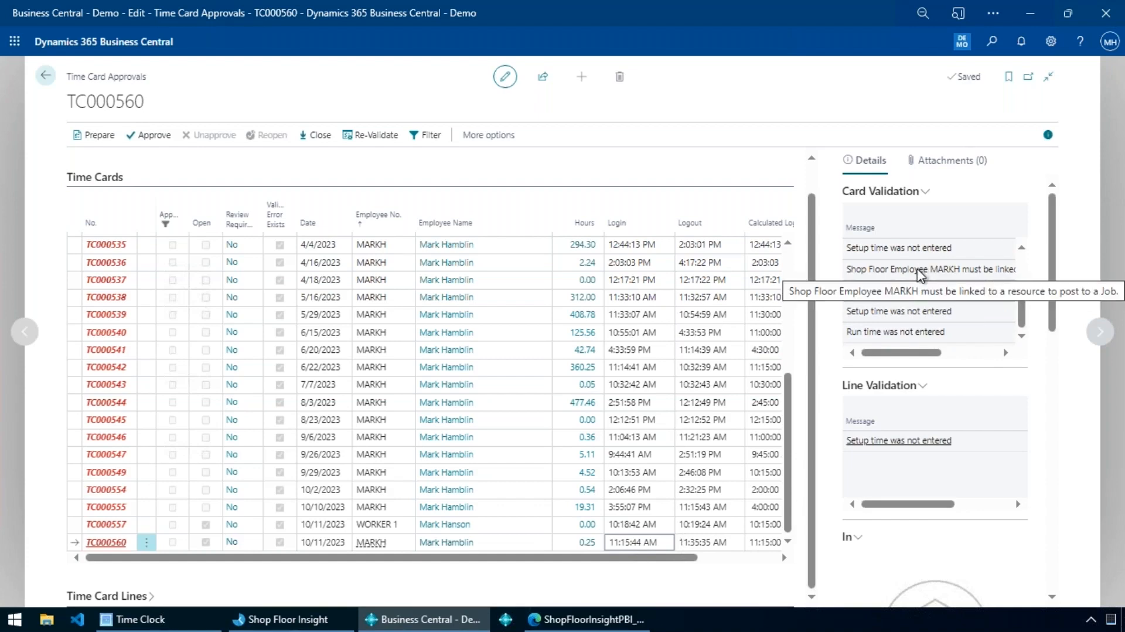
pyautogui.click(124, 599)
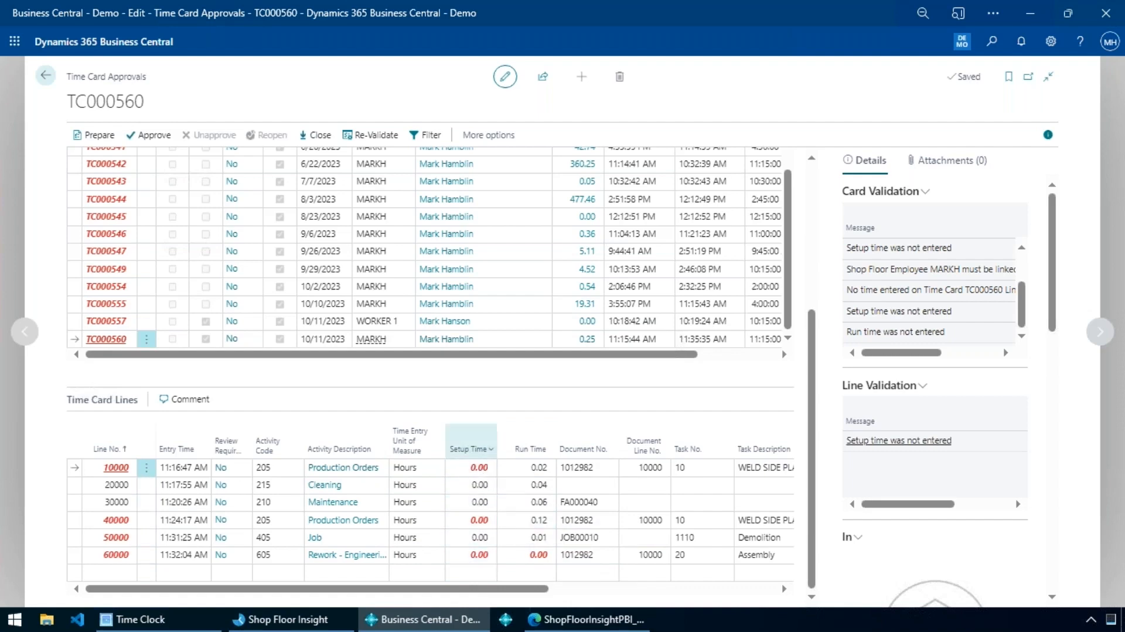
# Set the Run Time of the Rework line 60000 on time card TC000560 to 1.00 and re-validate the card.
pyautogui.click(513, 562)
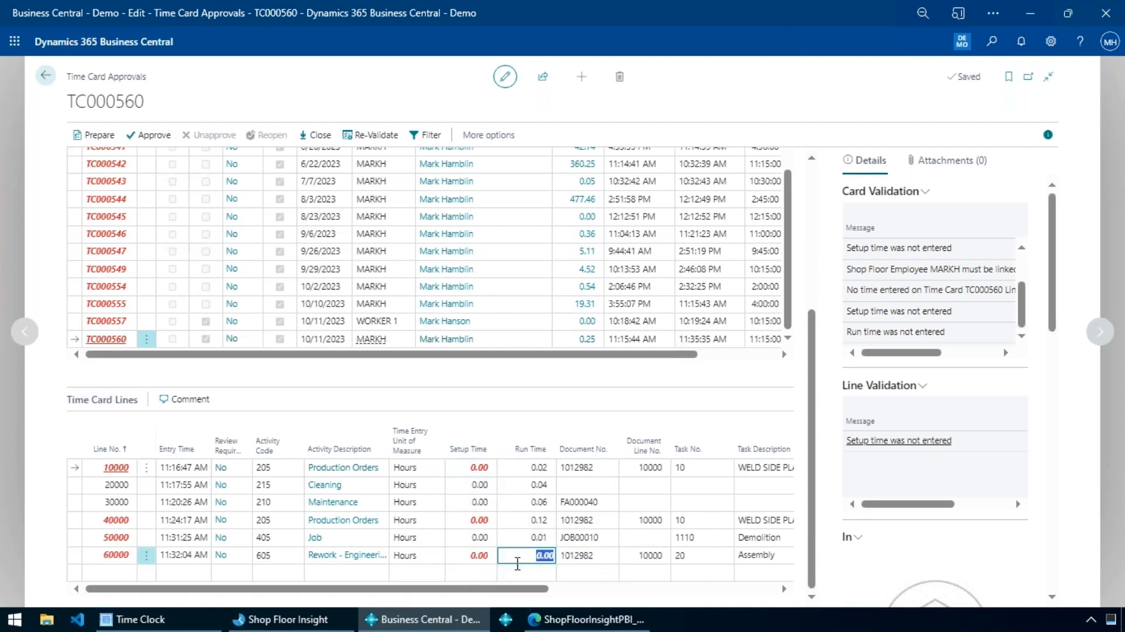
pyautogui.write('1')
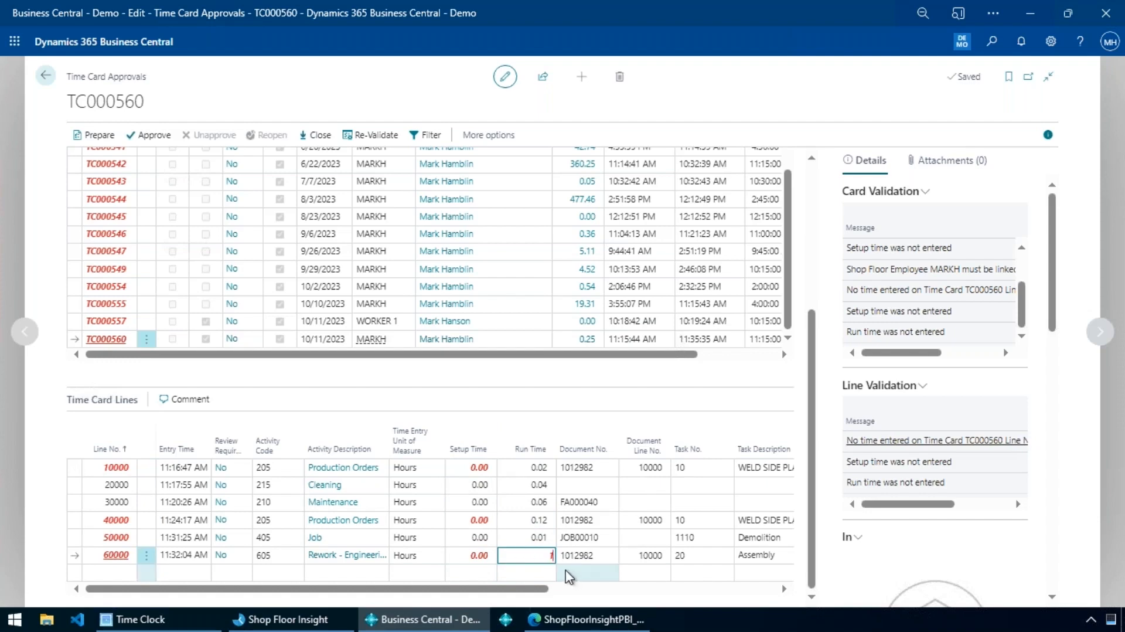
pyautogui.press('Tab')
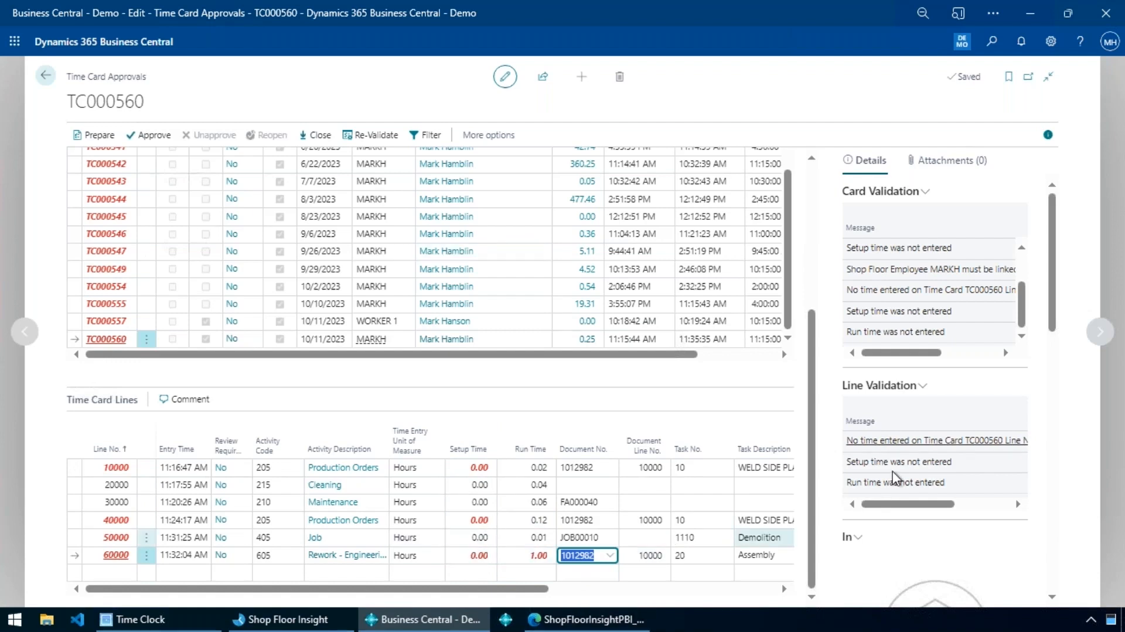
pyautogui.click(368, 141)
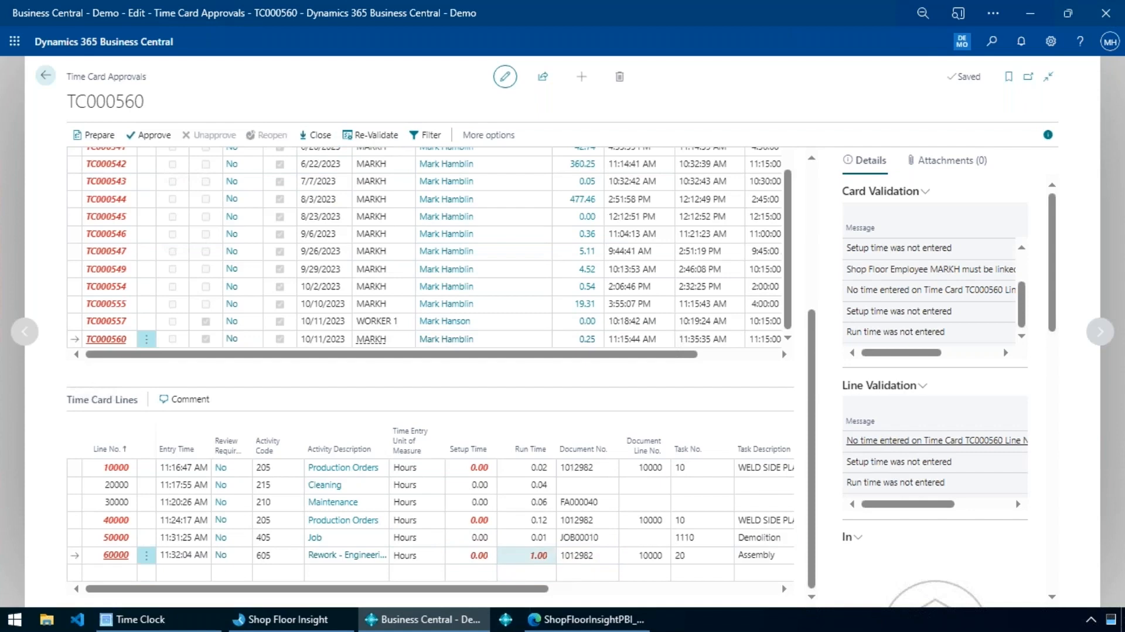
# Select time card line 60000 and read its line validation messages in full.
pyautogui.click(566, 556)
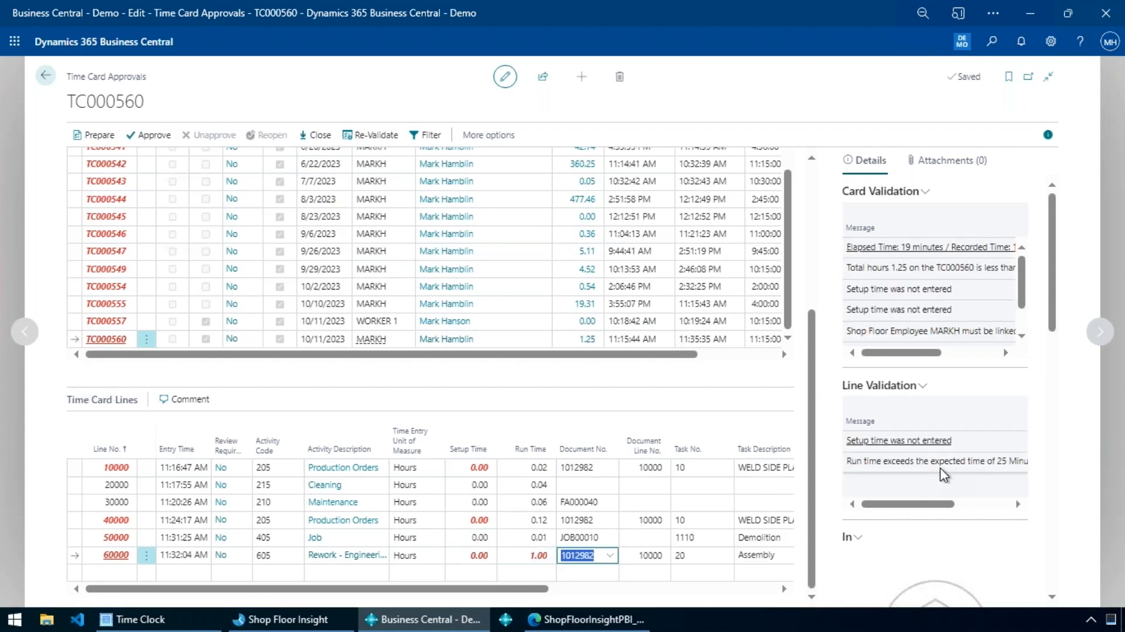
pyautogui.moveTo(905, 503); pyautogui.dragTo(950, 476)
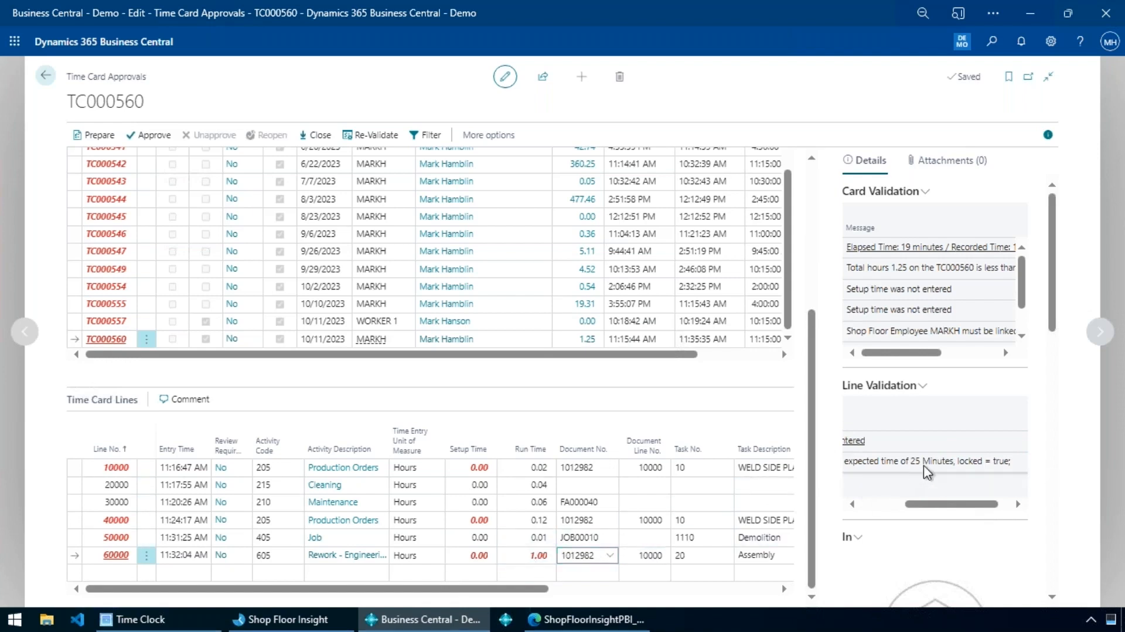
pyautogui.moveTo(920, 503); pyautogui.dragTo(828, 521)
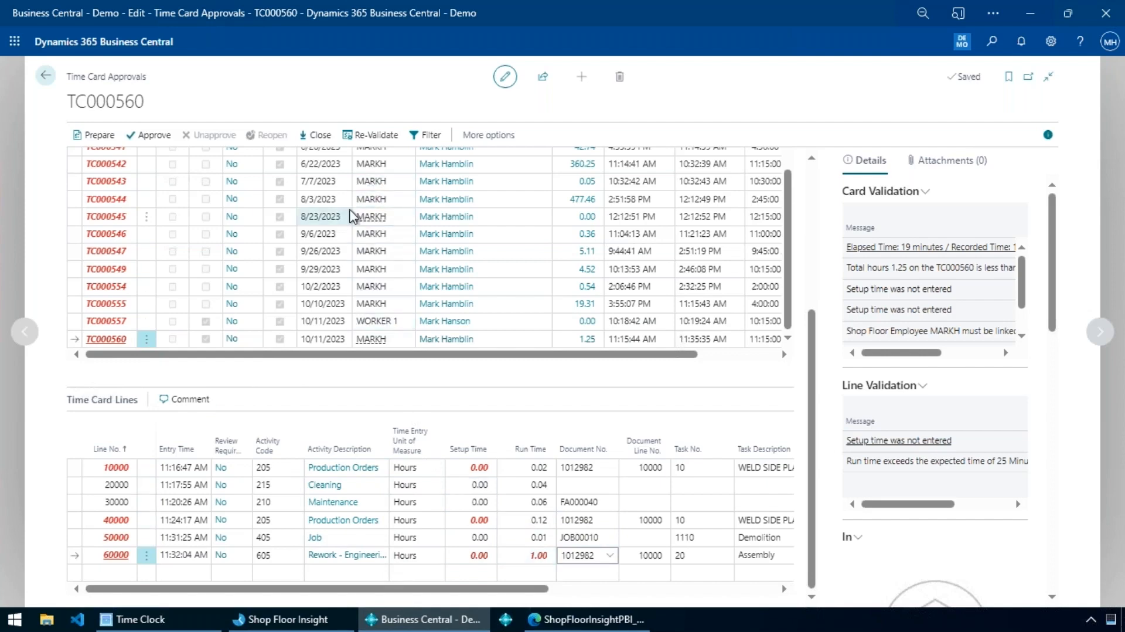
# Select time cards TC000544 through TC000560 together, reduce the selection to TC000560 alone, and view its lines.
pyautogui.keyDown('shift'); pyautogui.click(376, 203); pyautogui.keyUp('shift')
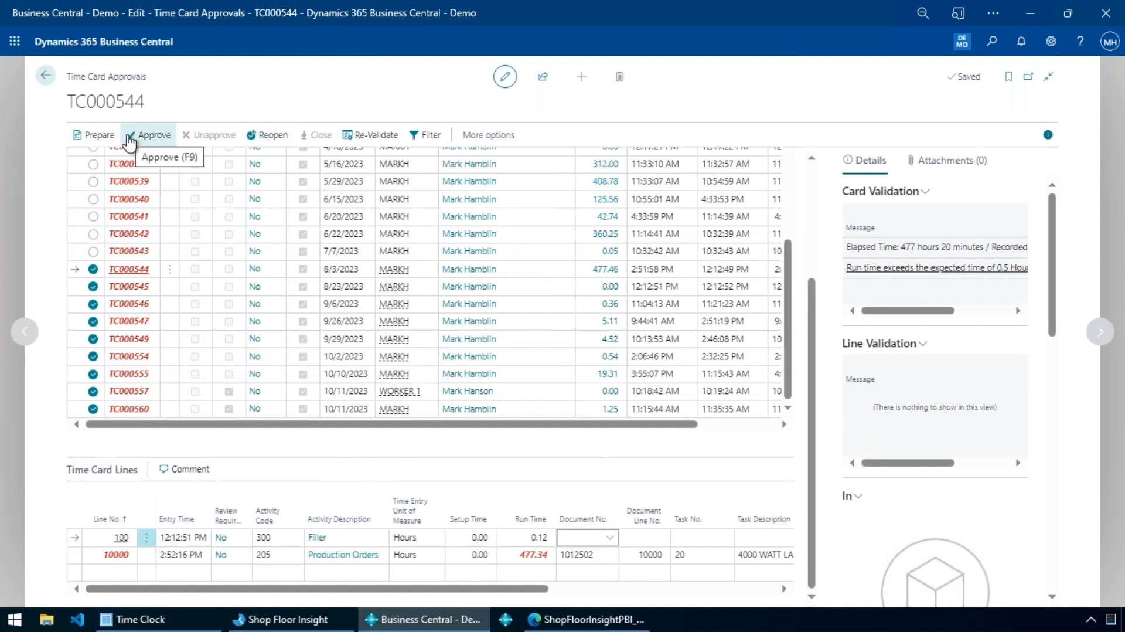
pyautogui.click(346, 374)
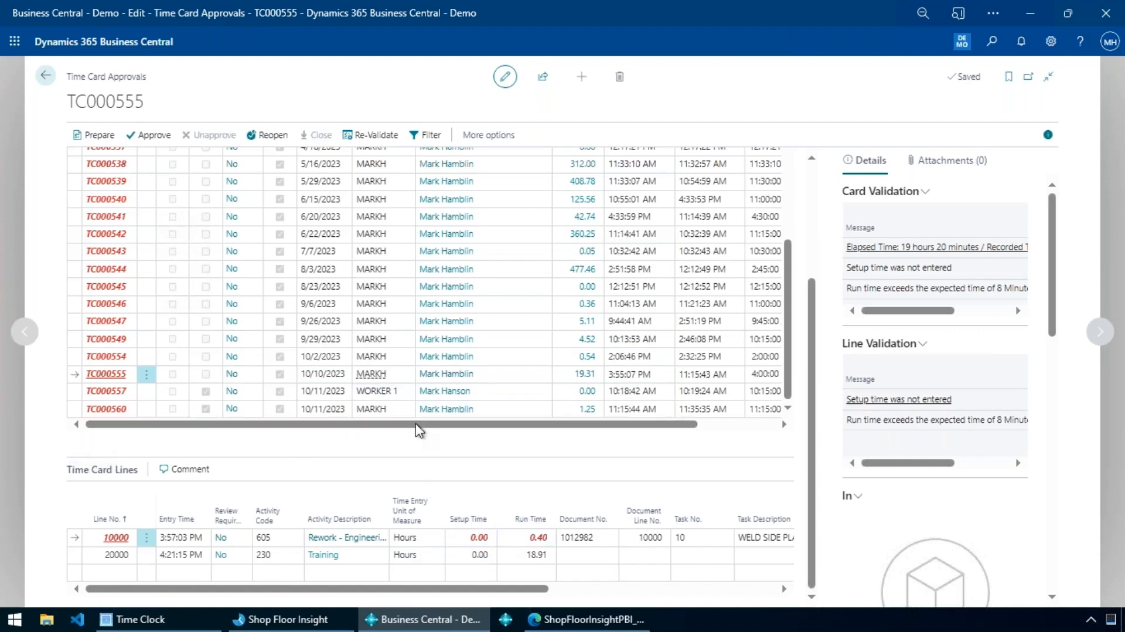
pyautogui.click(625, 410)
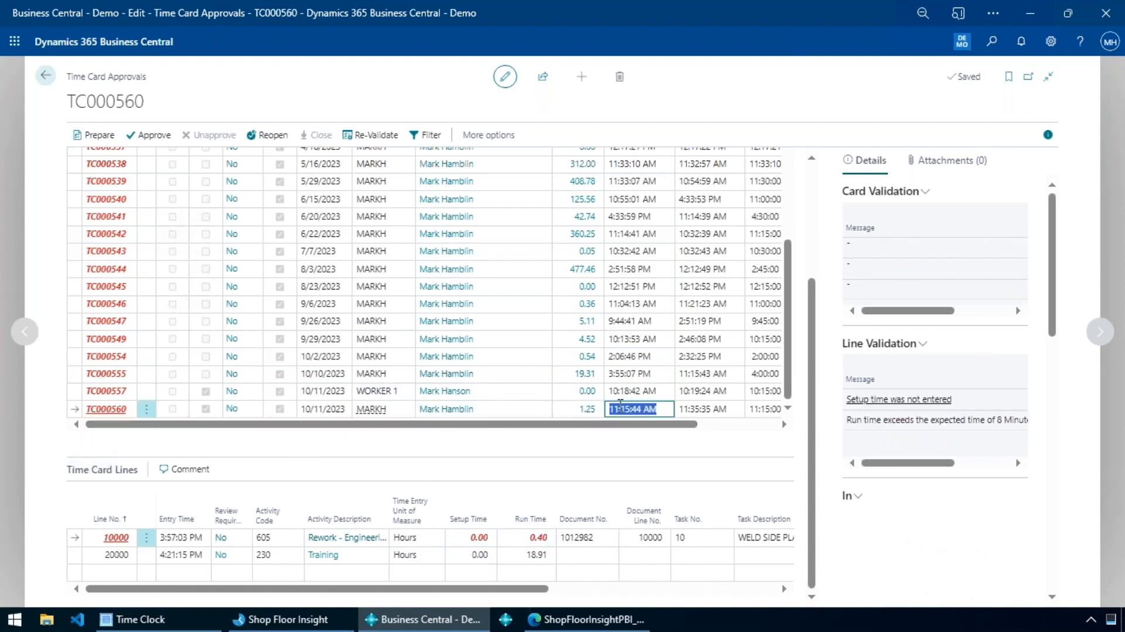
pyautogui.scroll(-1, 611, 555)
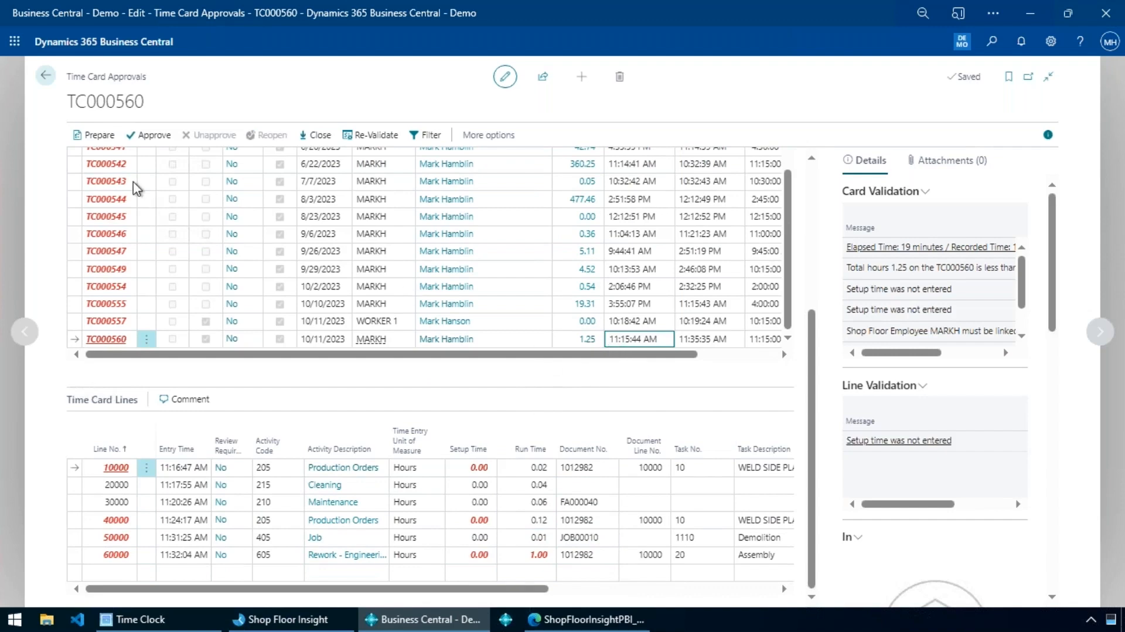
# Return to the Demo role center, open Routing Analysis, and generate the analysis for routing 1000.
pyautogui.click(50, 75)
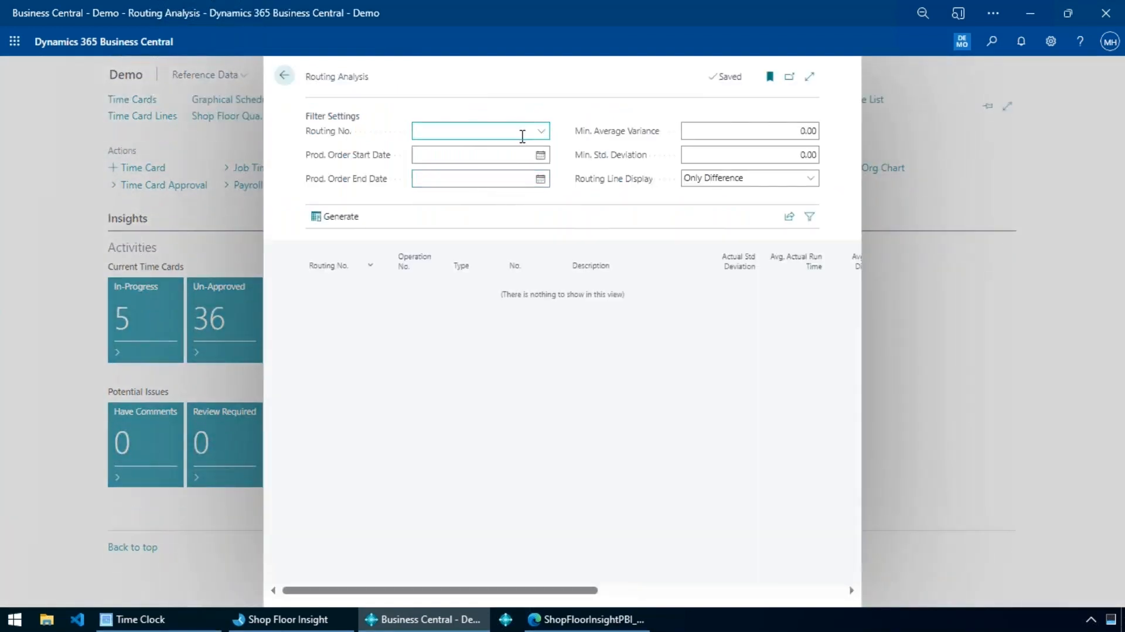
pyautogui.click(520, 132)
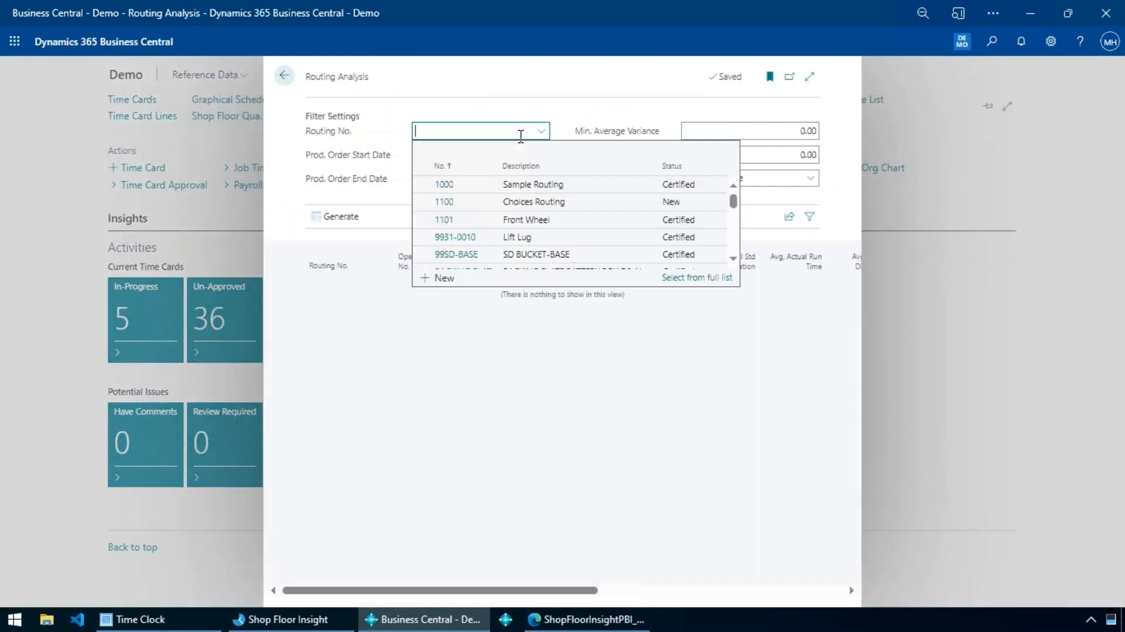
pyautogui.write('100')
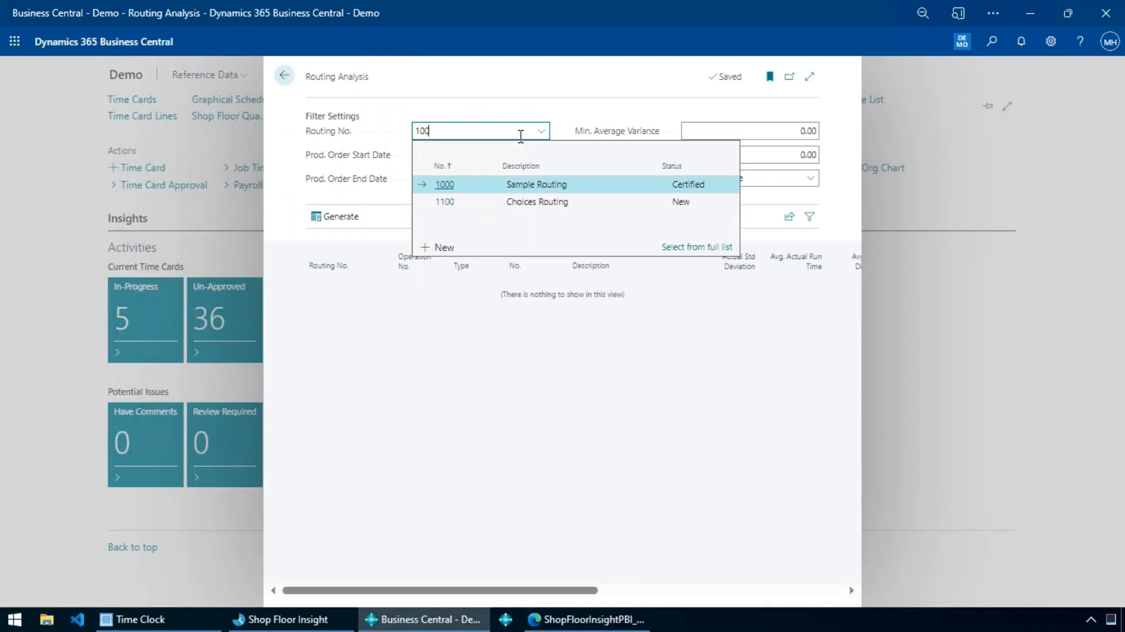
pyautogui.write('0')
pyautogui.press('Tab')
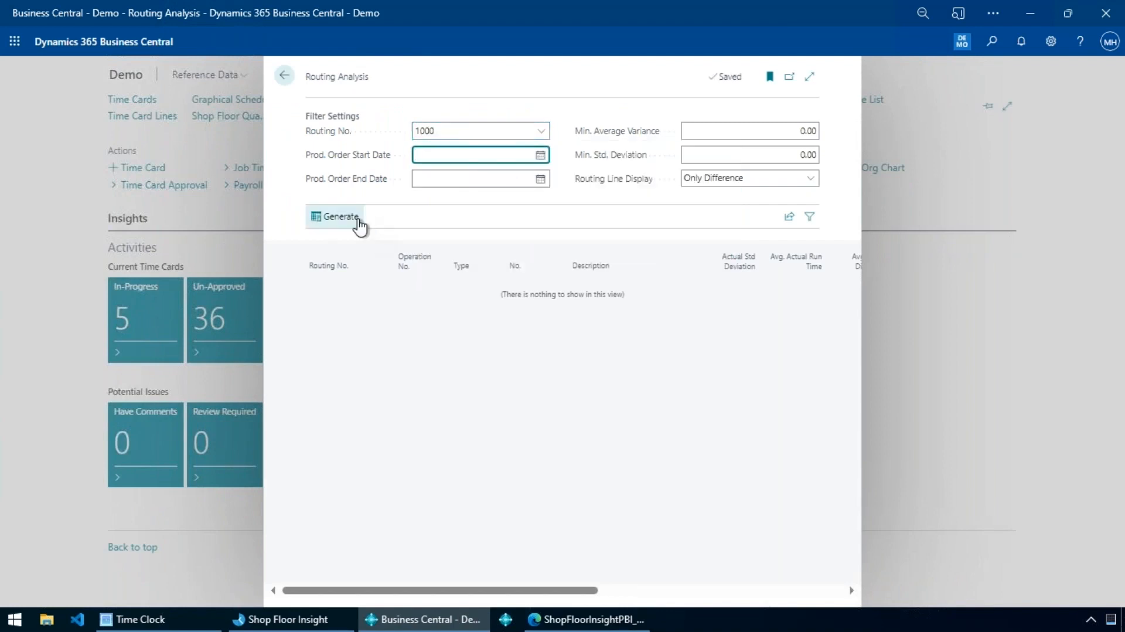
pyautogui.click(321, 217)
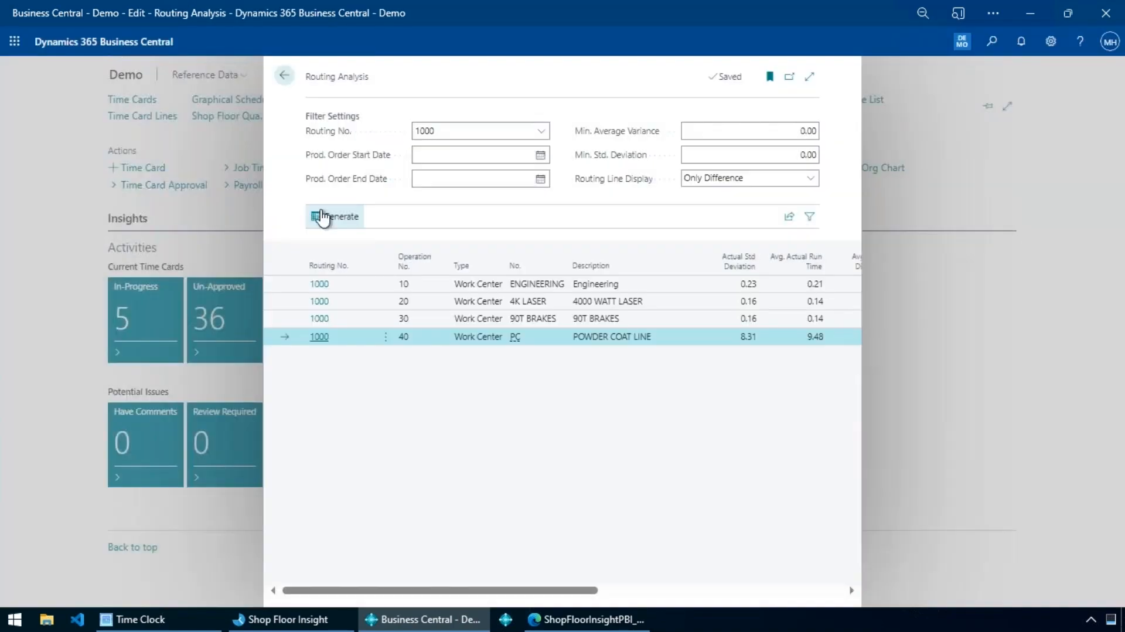
# Widen the Routing Analysis, compare actual and routing run times for operations 20 and 40, and close it.
pyautogui.click(809, 77)
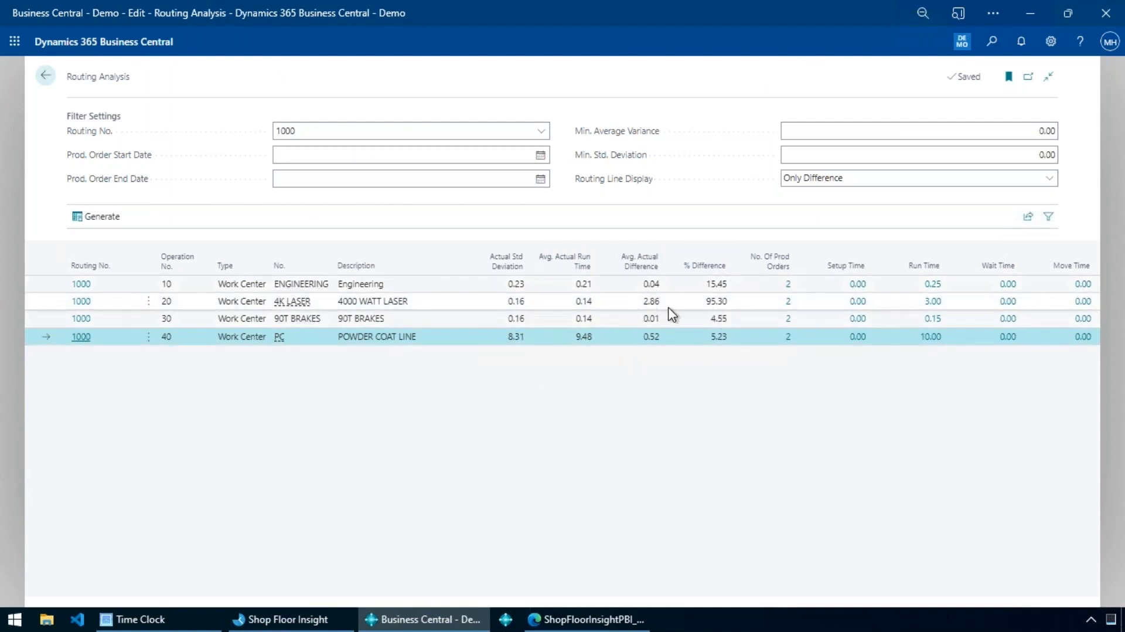
pyautogui.click(703, 306)
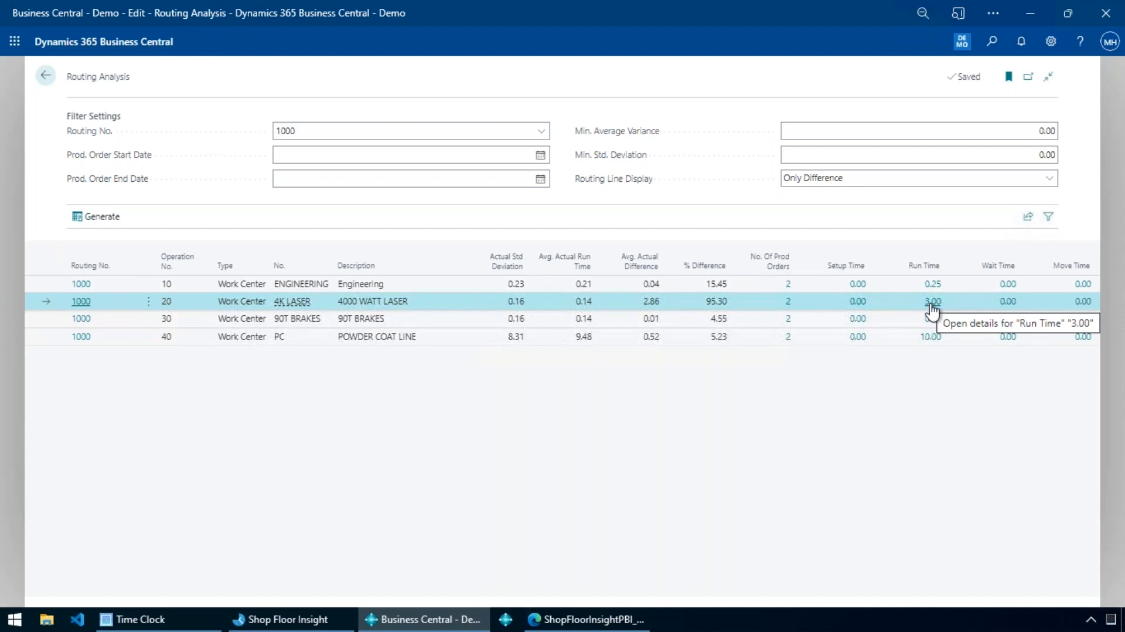
pyautogui.click(728, 341)
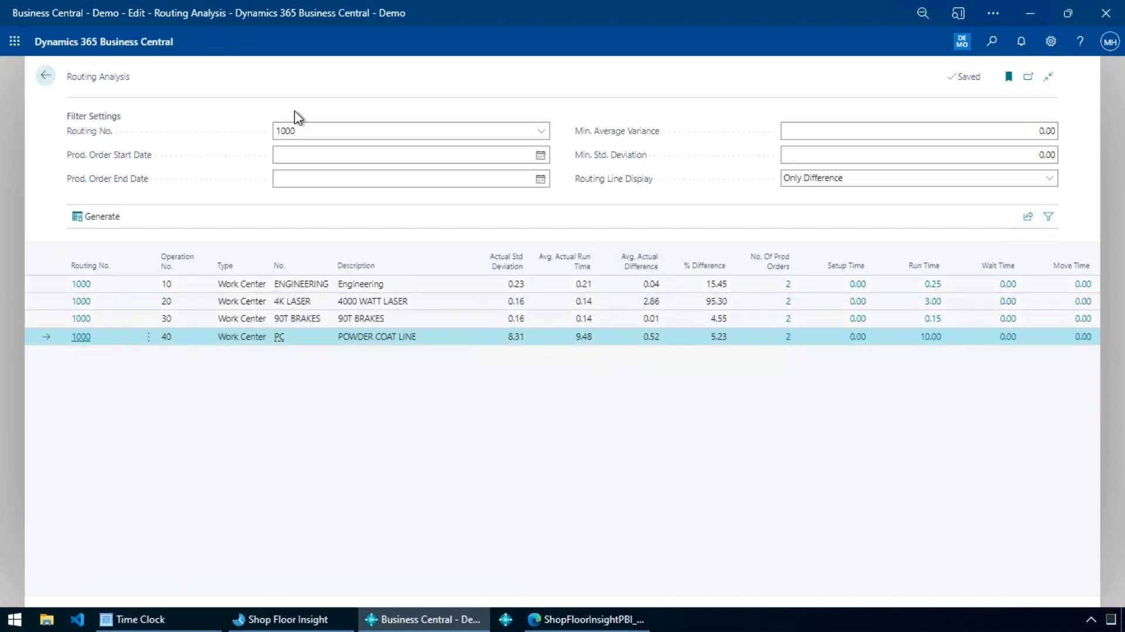
pyautogui.press('Escape')
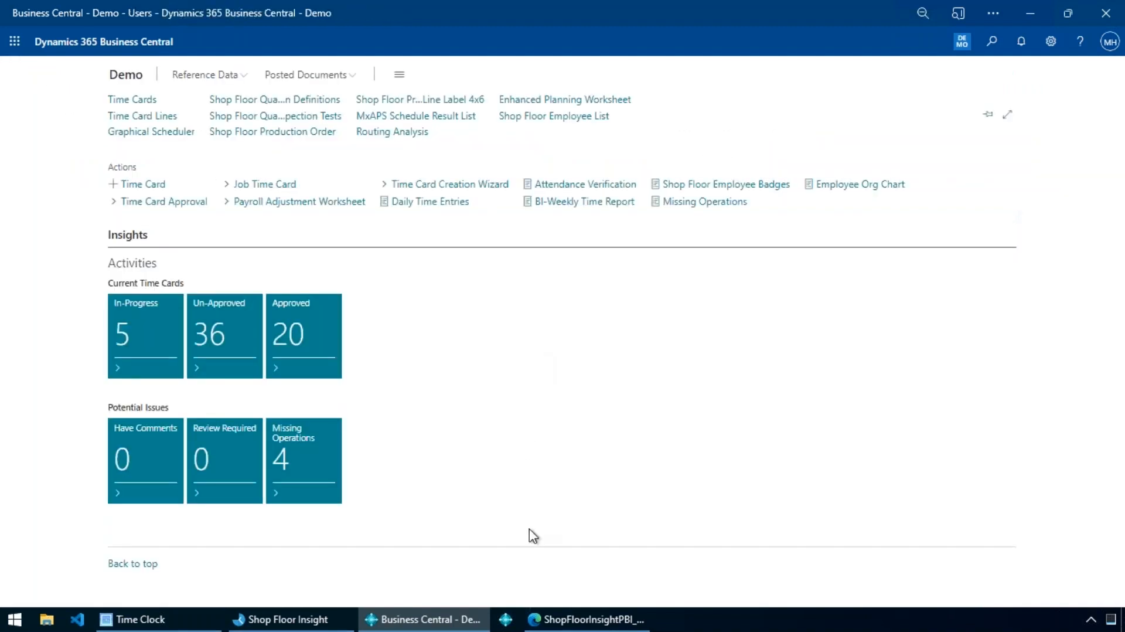
# Switch to the ShopFloorInsightPBI_Dev report in Power BI and examine monthly hours per document type on Productivity Analysis.
pyautogui.click(572, 621)
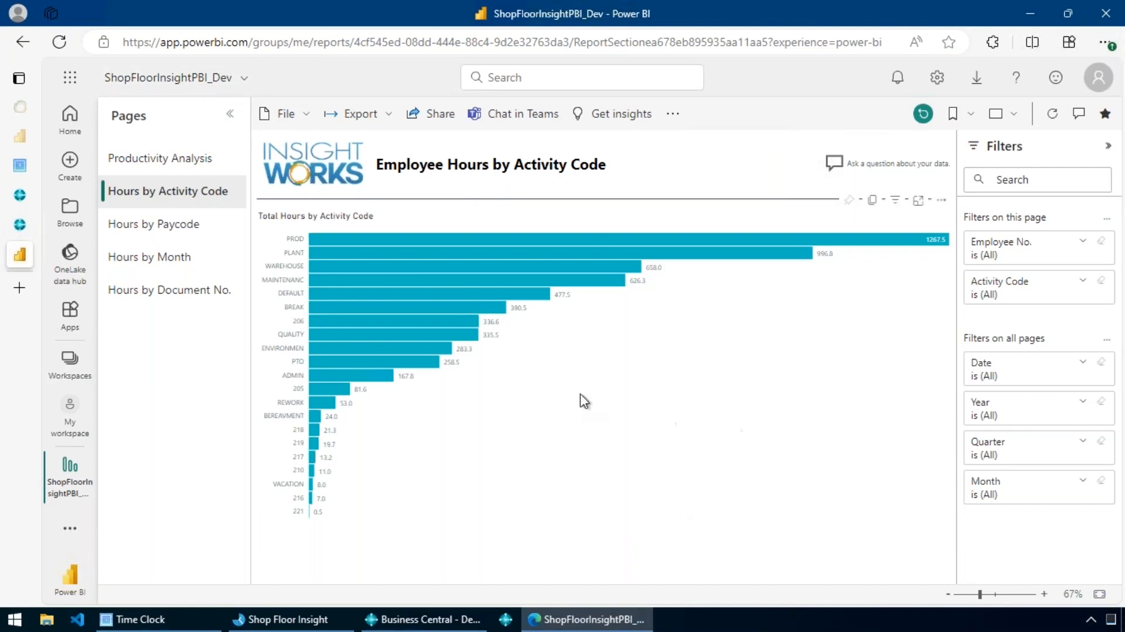
pyautogui.click(162, 161)
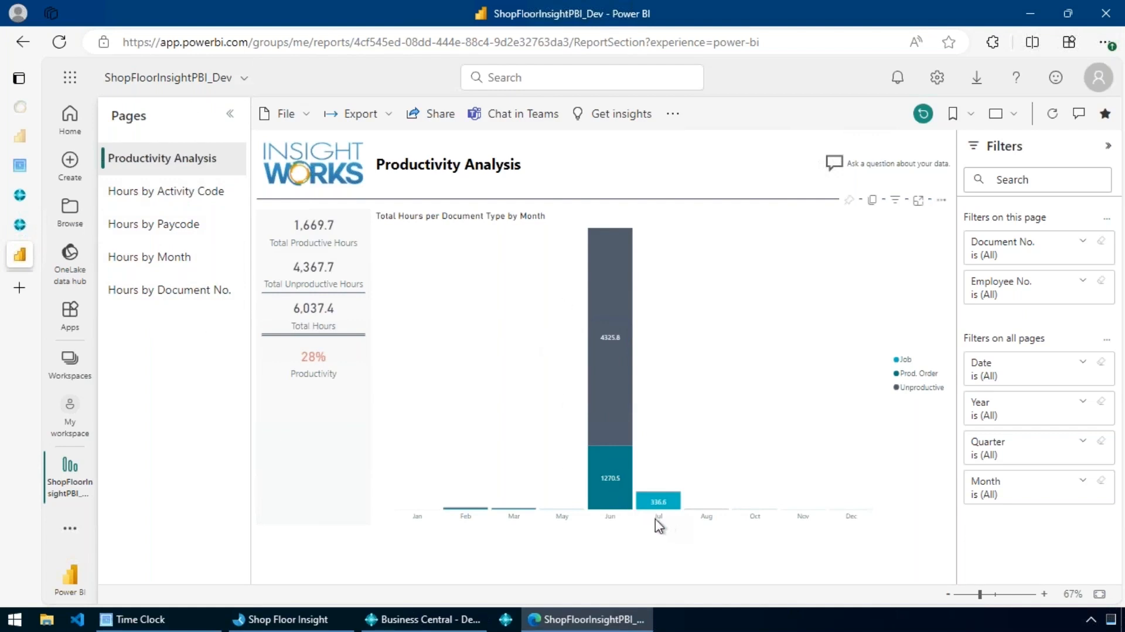
pyautogui.moveTo(632, 415)
# Ask the report a question about its data: "total productive hours by month".
pyautogui.click(862, 175)
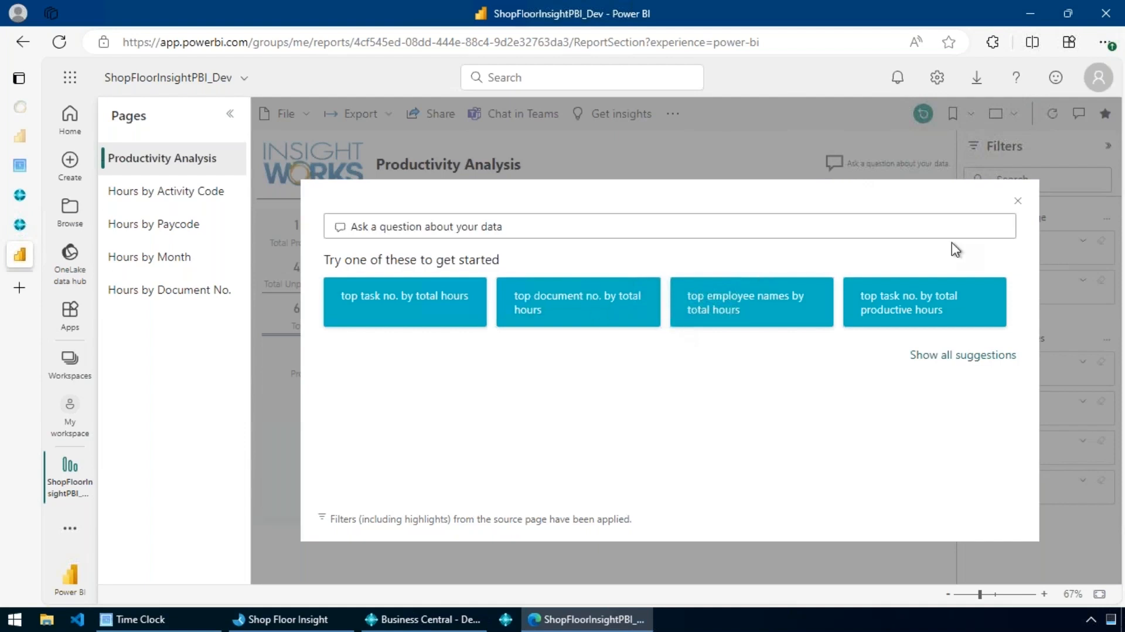
pyautogui.write('total pro')
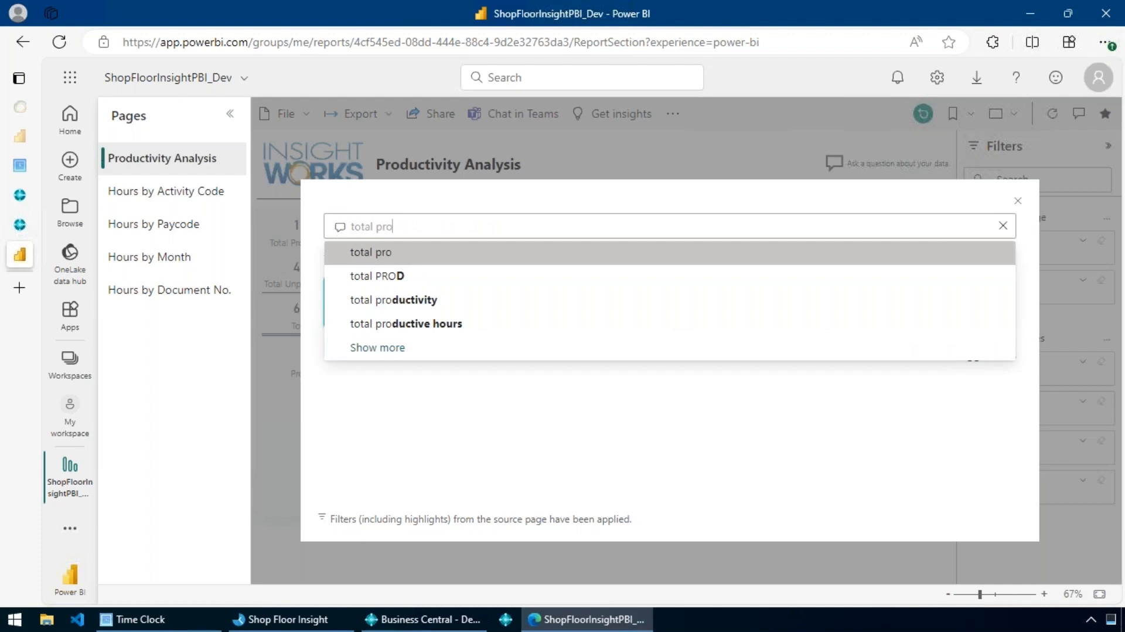
pyautogui.press('Down')
pyautogui.press('Down')
pyautogui.press('Down')
pyautogui.press('Return')
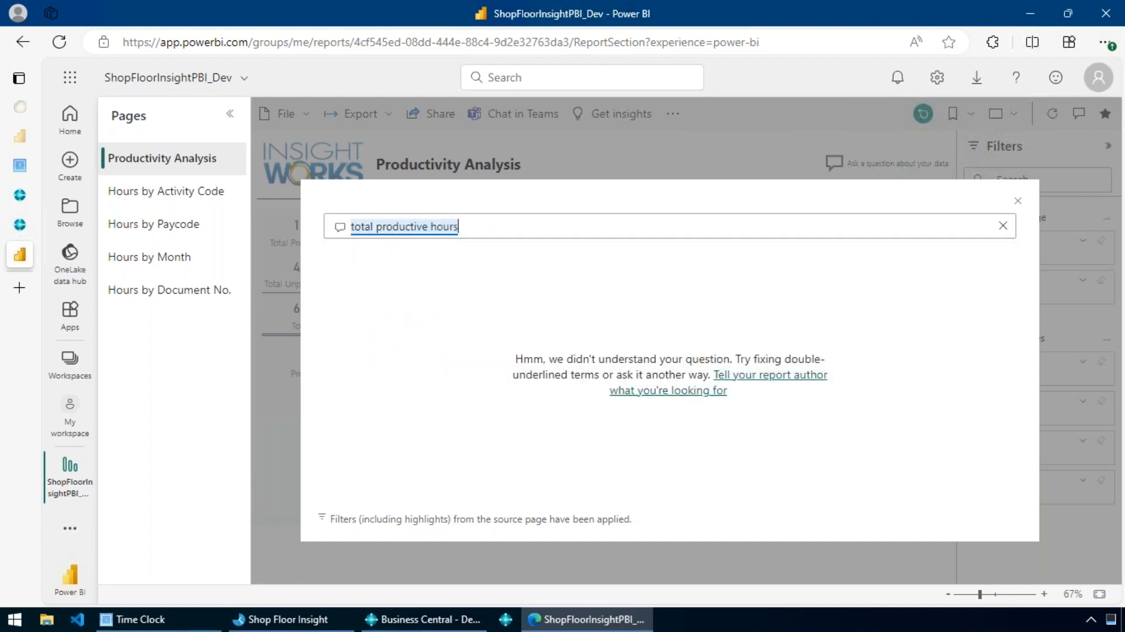
pyautogui.write('by mo')
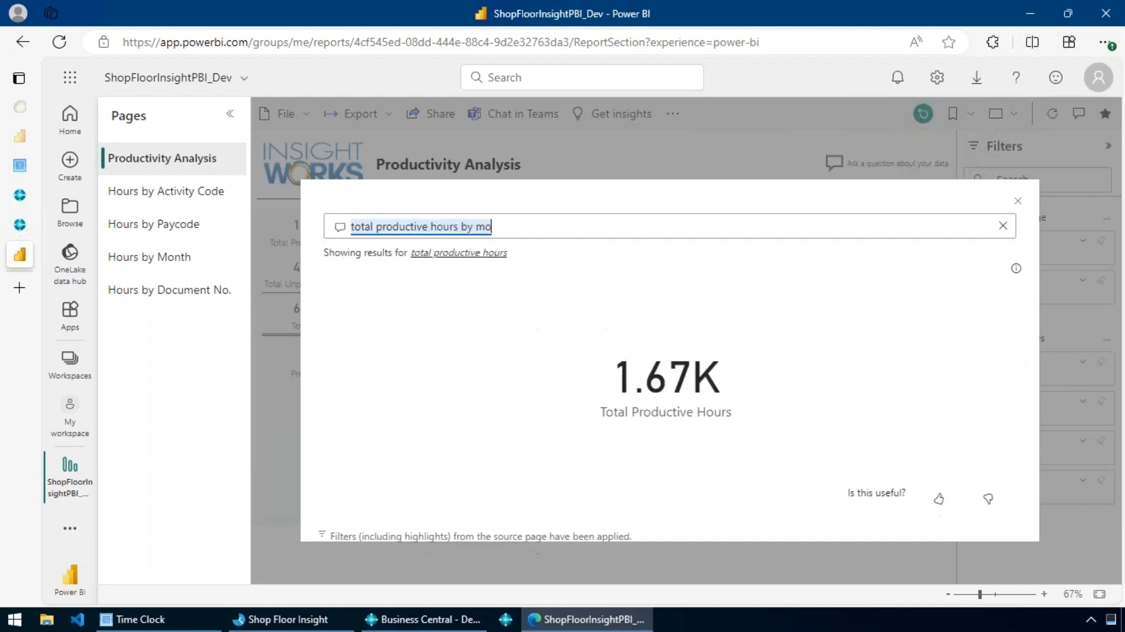
pyautogui.write('nth')
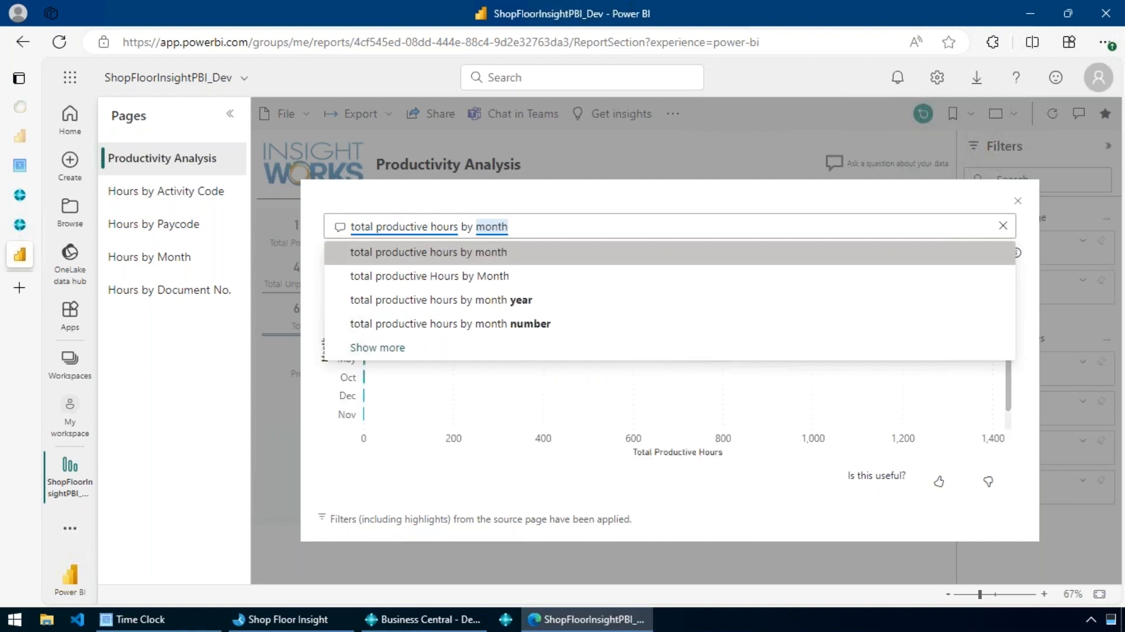
pyautogui.press('Return')
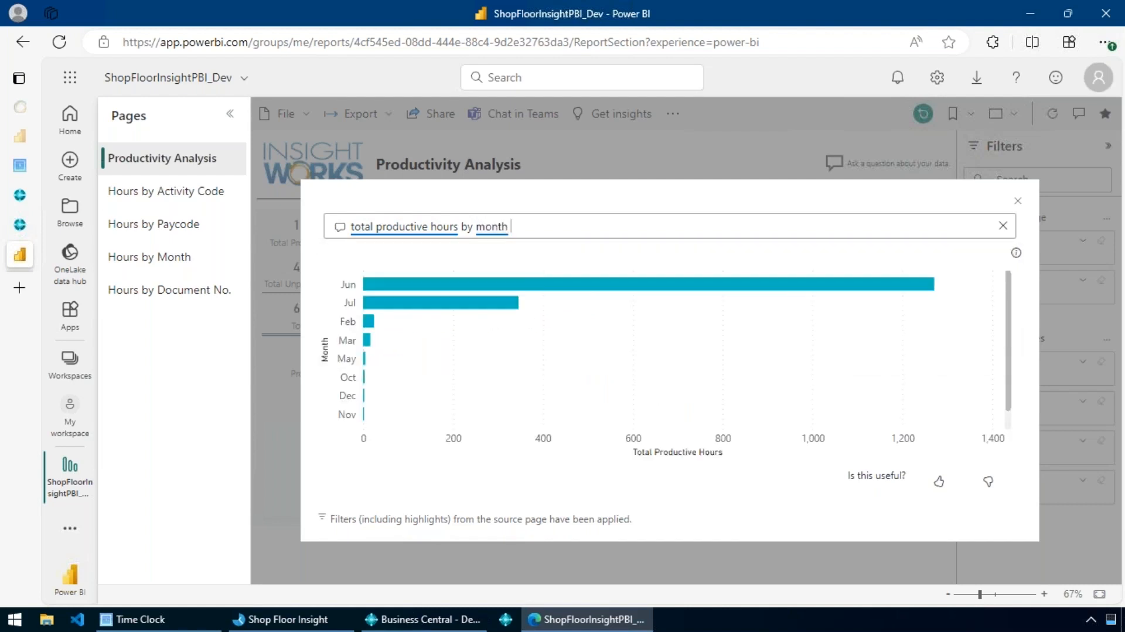
# Narrow the productive hours question to one employee by name, view the chart, and close the question window.
pyautogui.write('for ro')
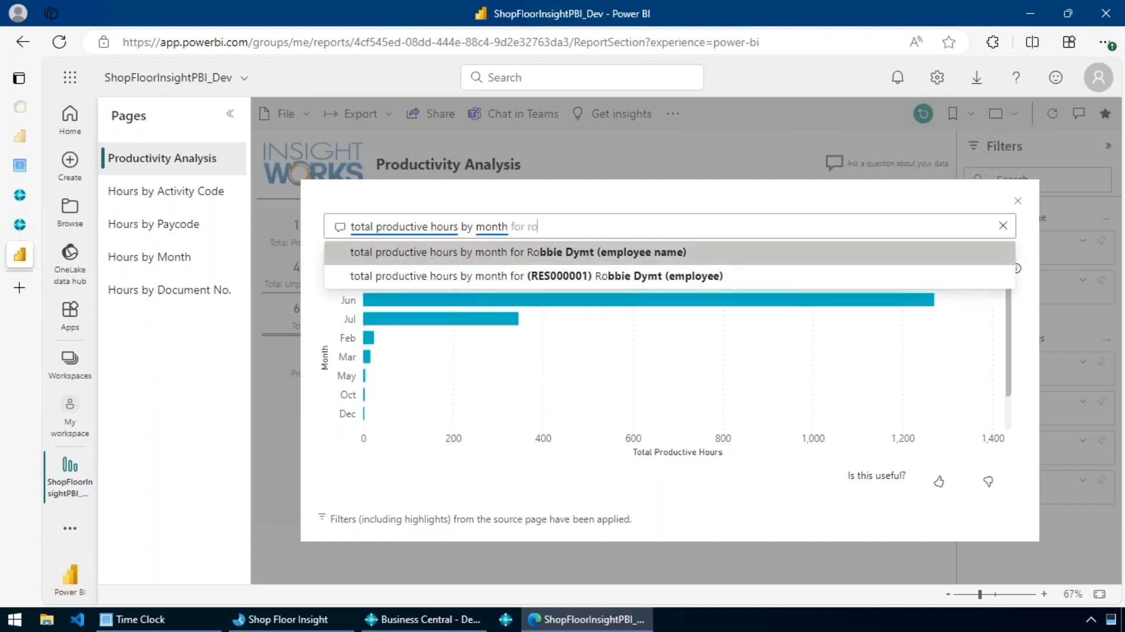
pyautogui.click(571, 257)
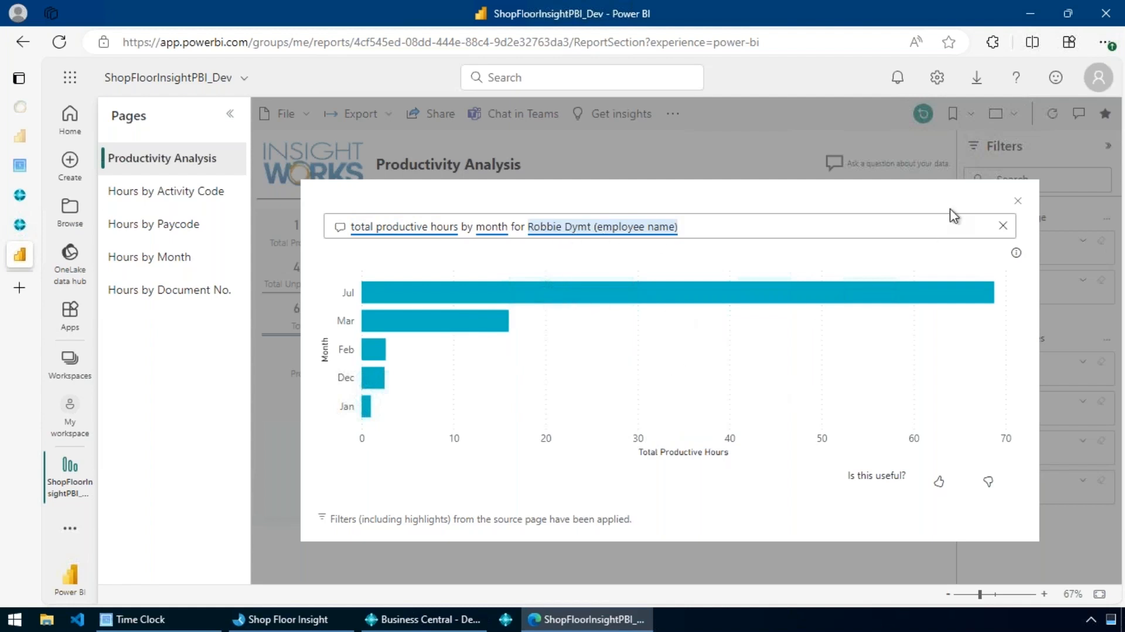
pyautogui.click(1018, 201)
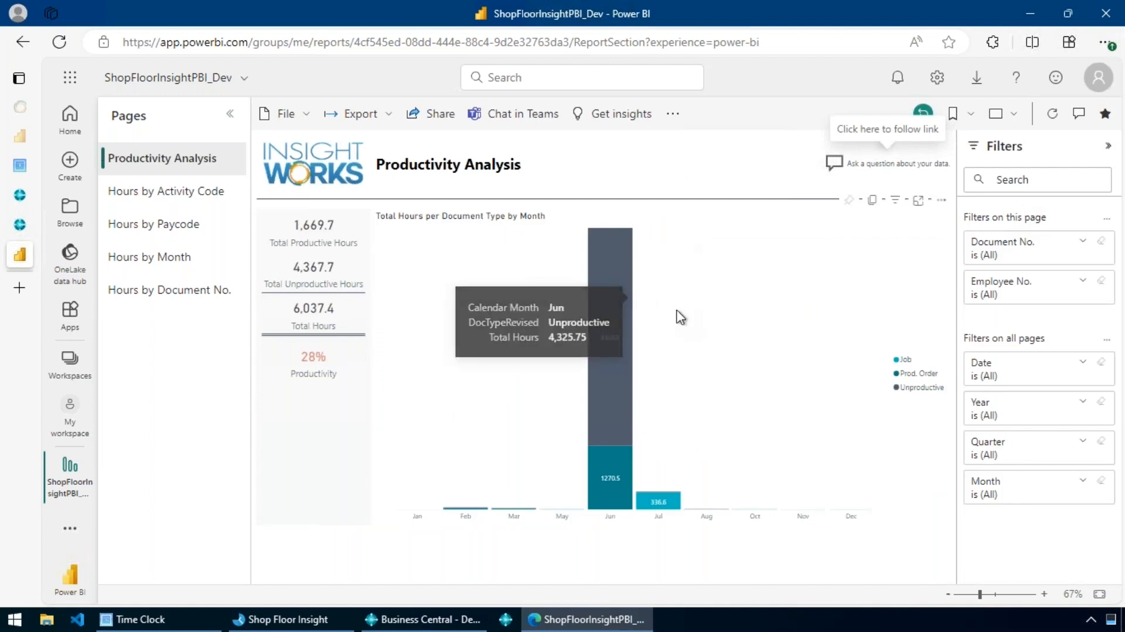
# Review the report pages Hours by Activity Code, Hours by Paycode and Hours by Document No.
pyautogui.click(214, 193)
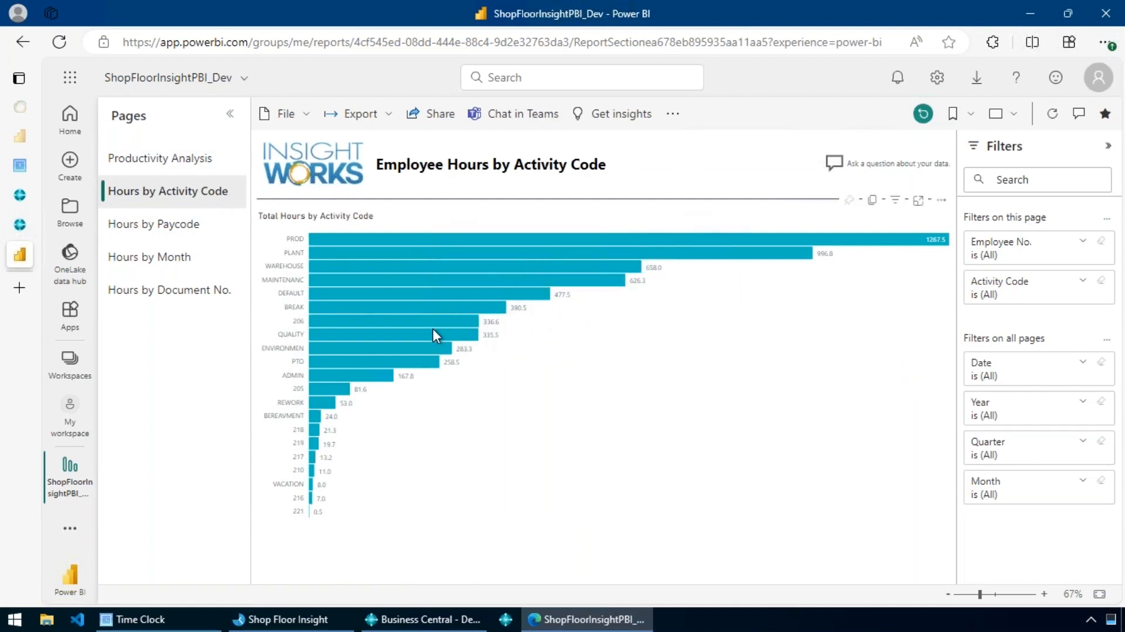
pyautogui.moveTo(314, 399)
pyautogui.click(196, 227)
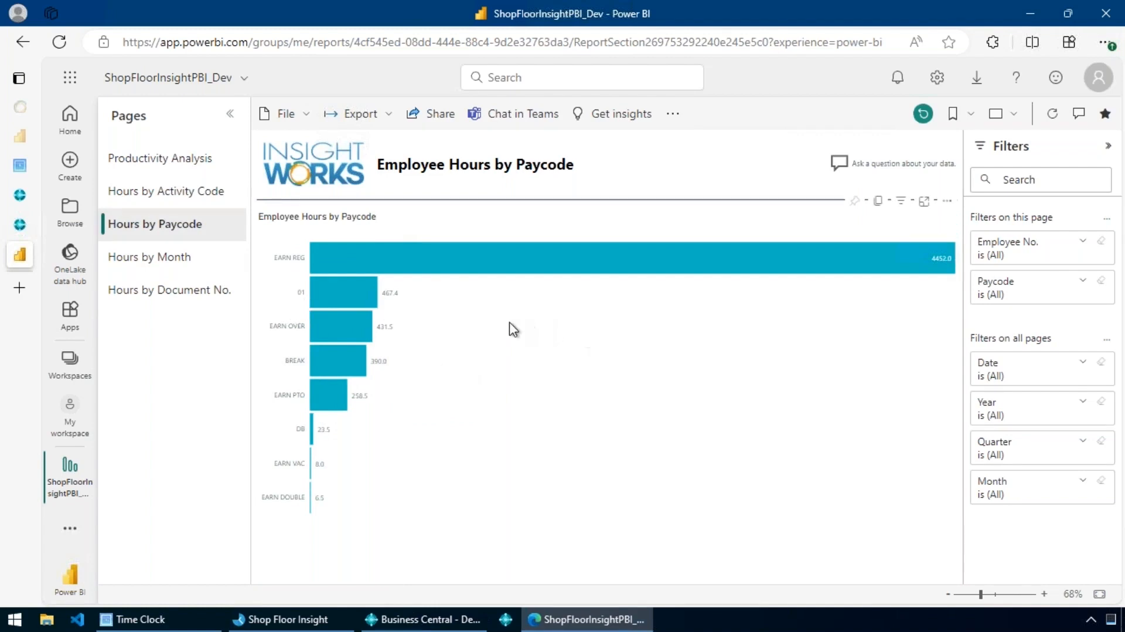
pyautogui.click(151, 291)
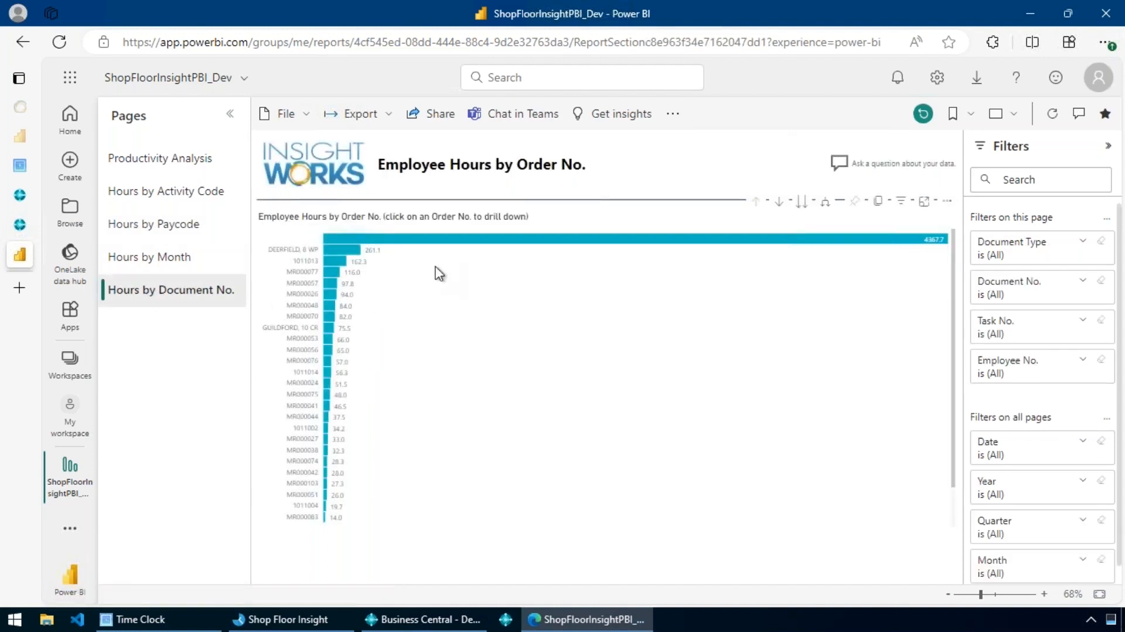
# On the Hours by Month page, expand document DEERFIELD, 8 WP to its detail rows, and switch back to Business Central.
pyautogui.click(167, 268)
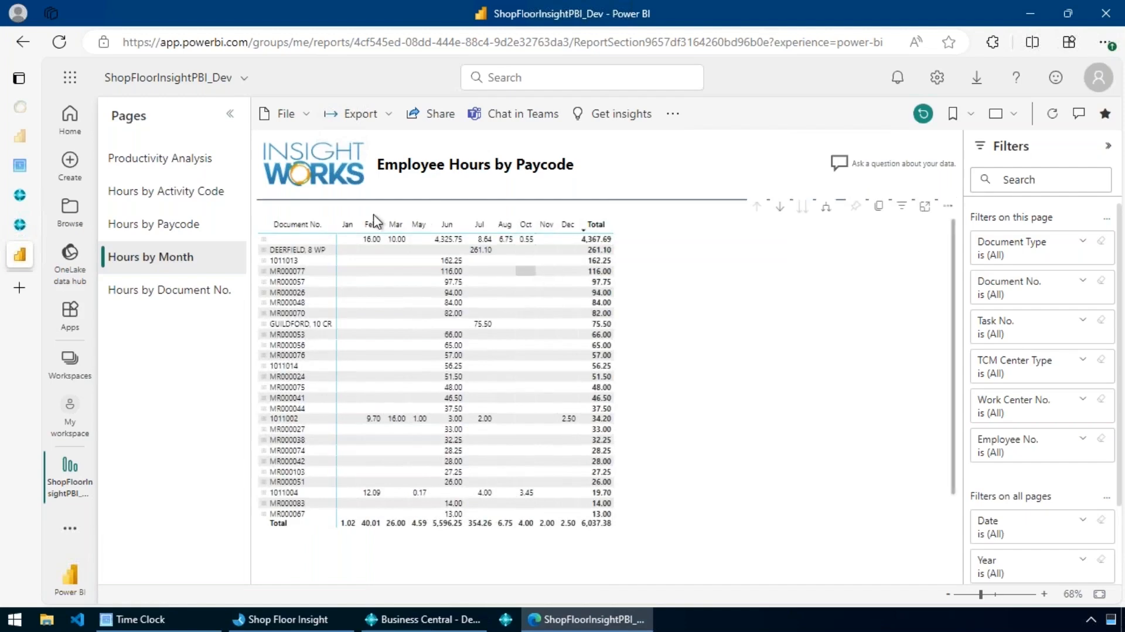
pyautogui.click(264, 251)
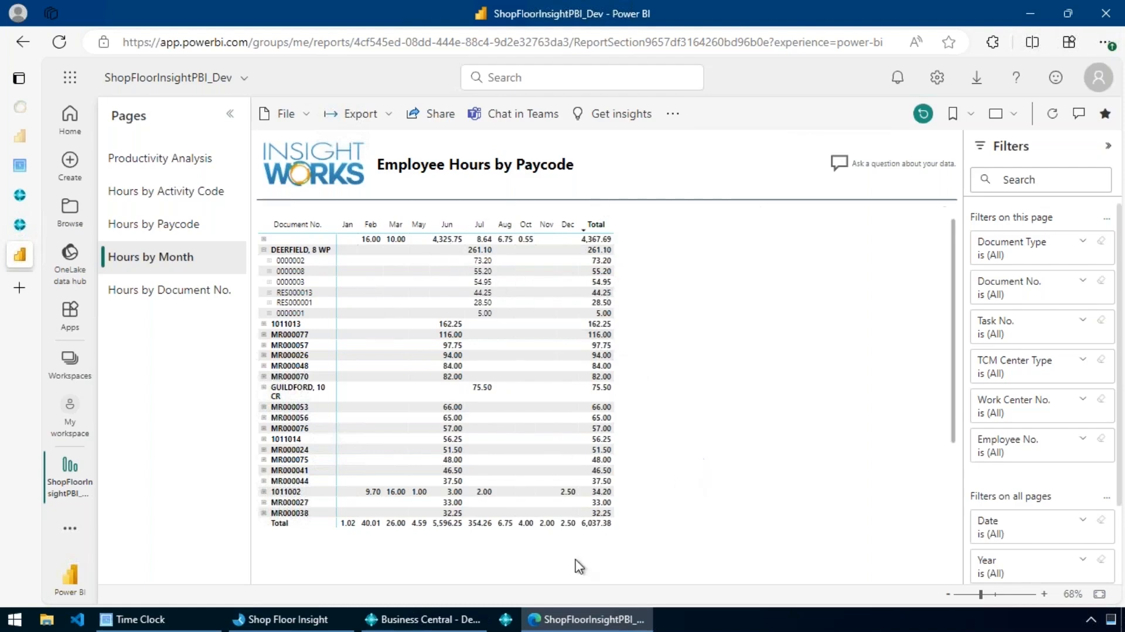
pyautogui.click(403, 625)
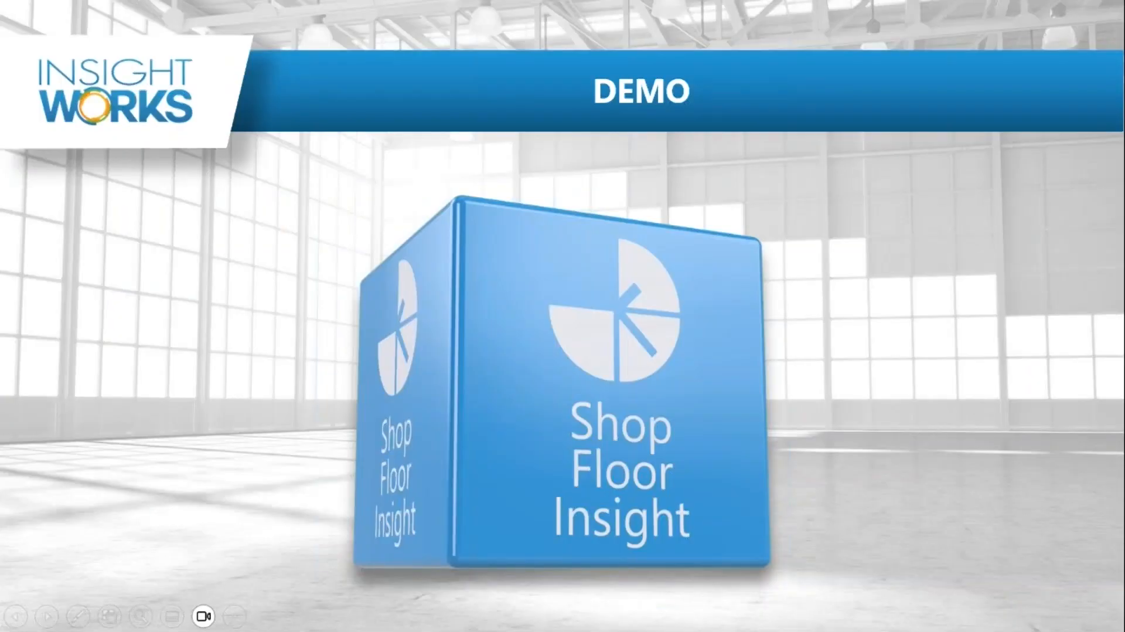
pyautogui.press('Right')
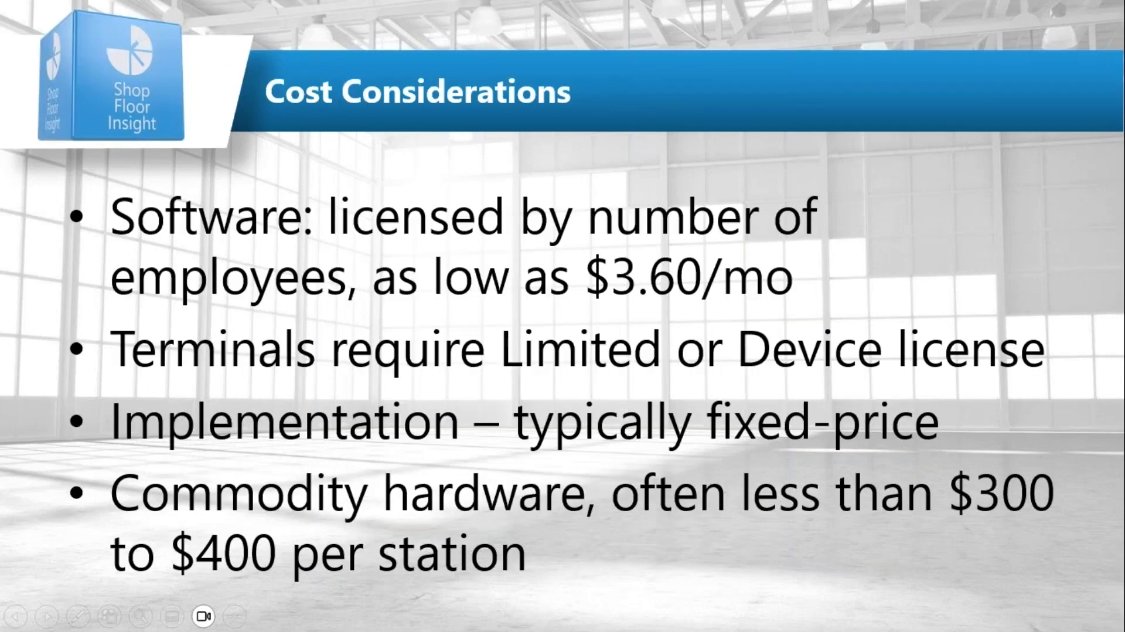